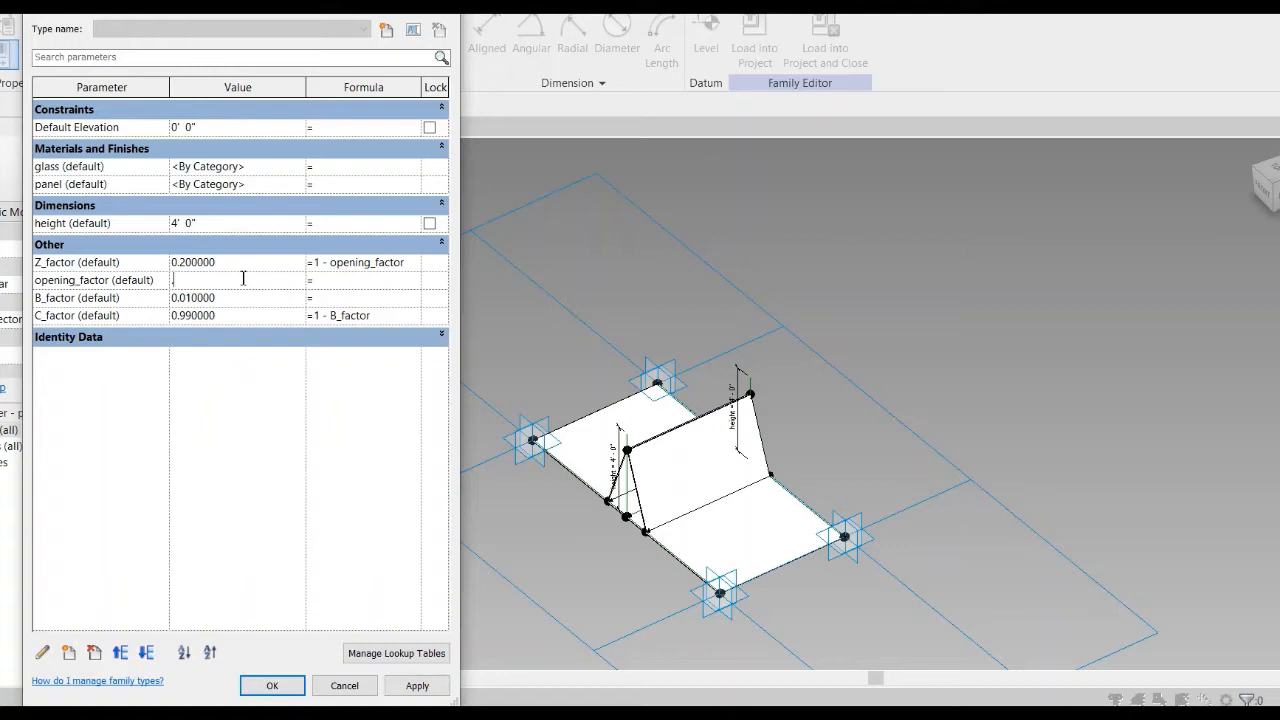
# Step: Set opening_factor to 0.4 and B_factor to 0.049 in the family types and apply the values
pyautogui.click(242, 300)
pyautogui.click(242, 302)
pyautogui.press('BackSpace')
pyautogui.press('BackSpace')
pyautogui.press('BackSpace')
pyautogui.click(412, 687)
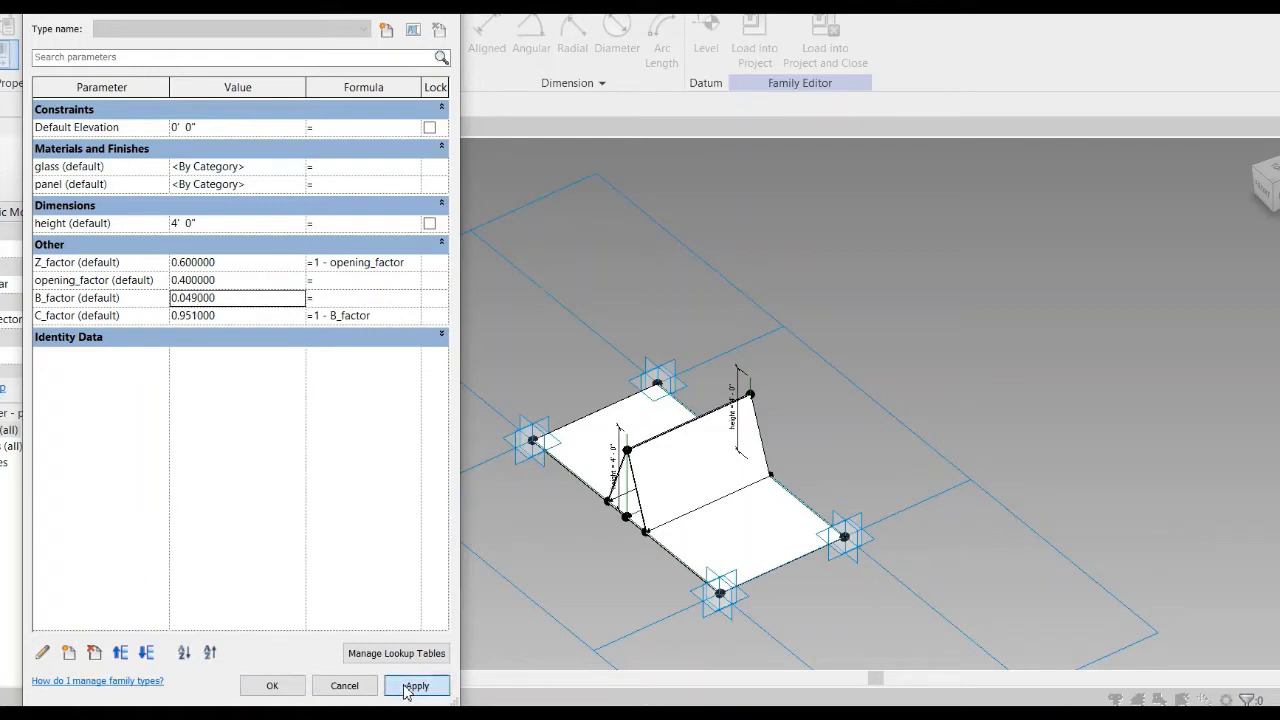
# Step: Set the B_factor parameter to 0.49 and apply it to the panel family
pyautogui.click(246, 298)
pyautogui.click(246, 298)
pyautogui.press('BackSpace')
pyautogui.press('BackSpace')
pyautogui.press('BackSpace')
pyautogui.press('BackSpace')
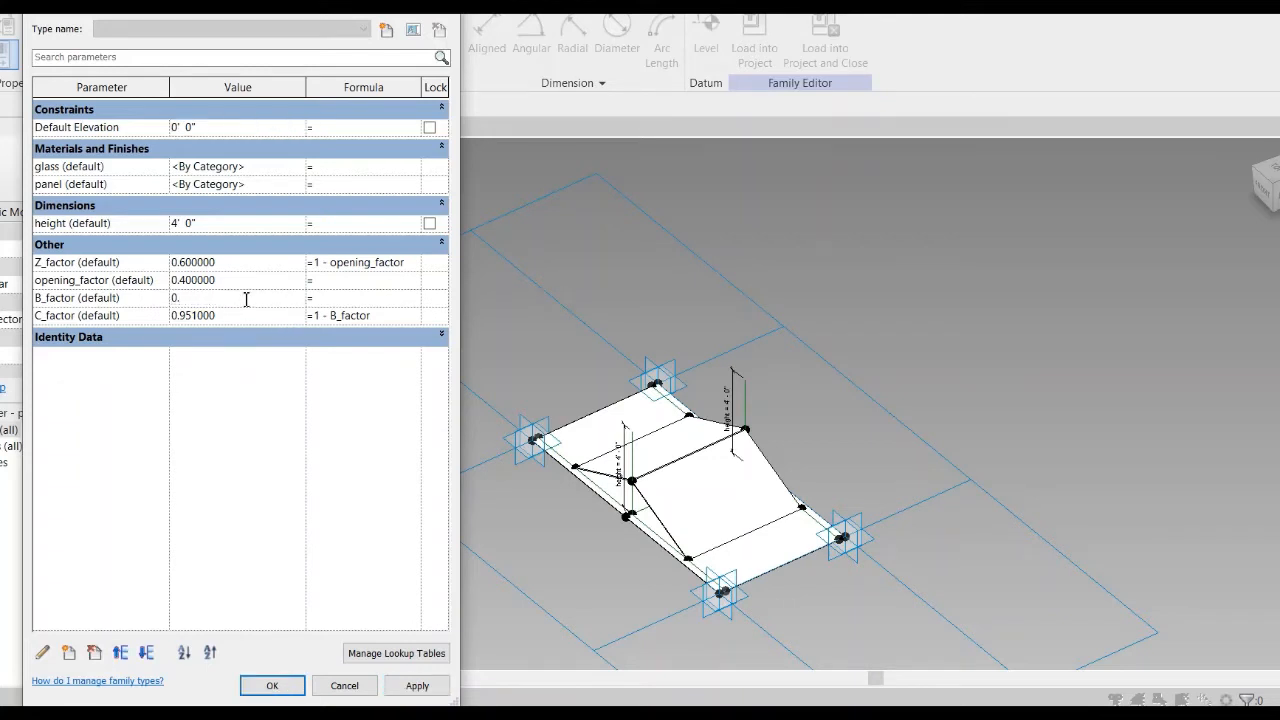
pyautogui.click(417, 686)
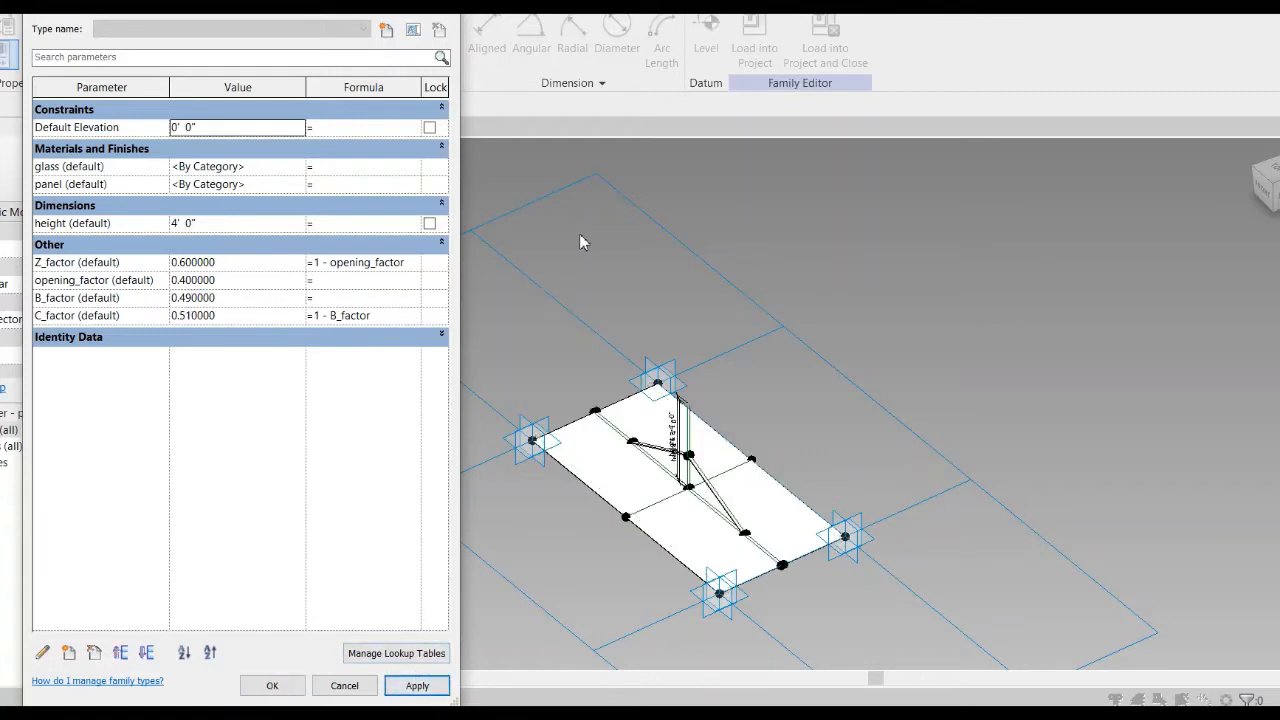
# Step: Close the family types dialog and show the 3D view of the cylinder family
pyautogui.moveTo(800, 710)
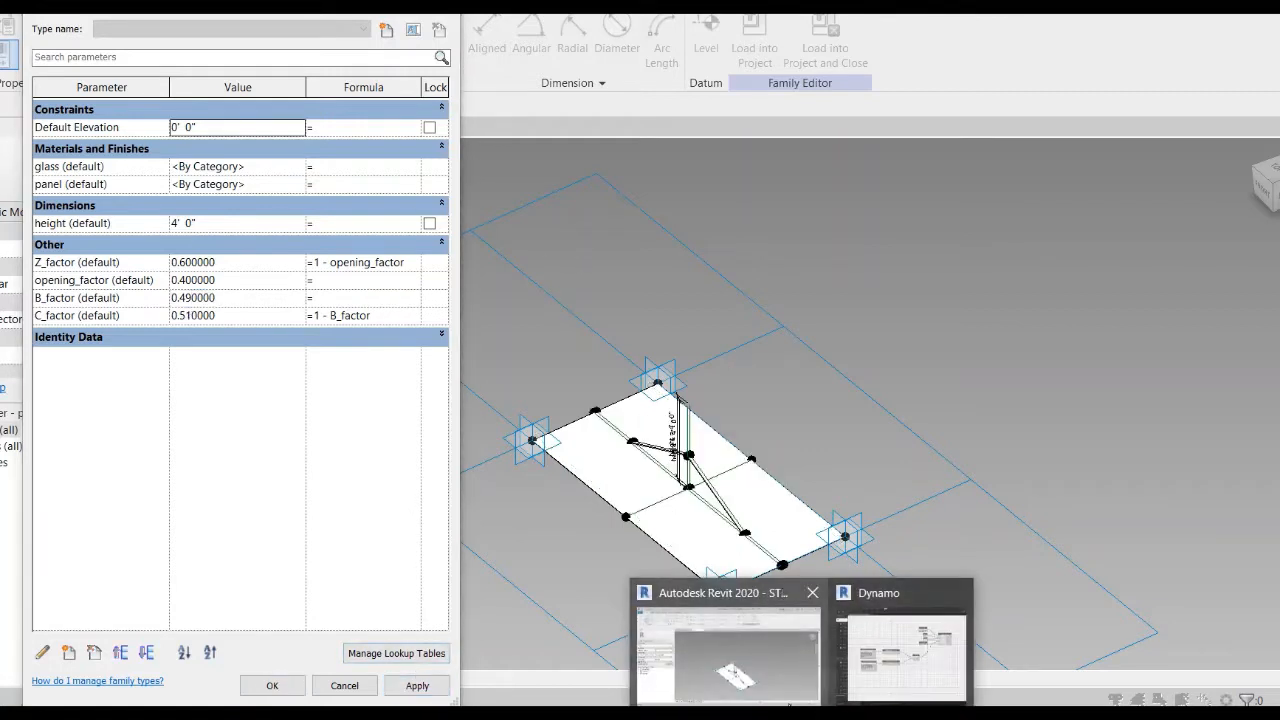
pyautogui.click(519, 190)
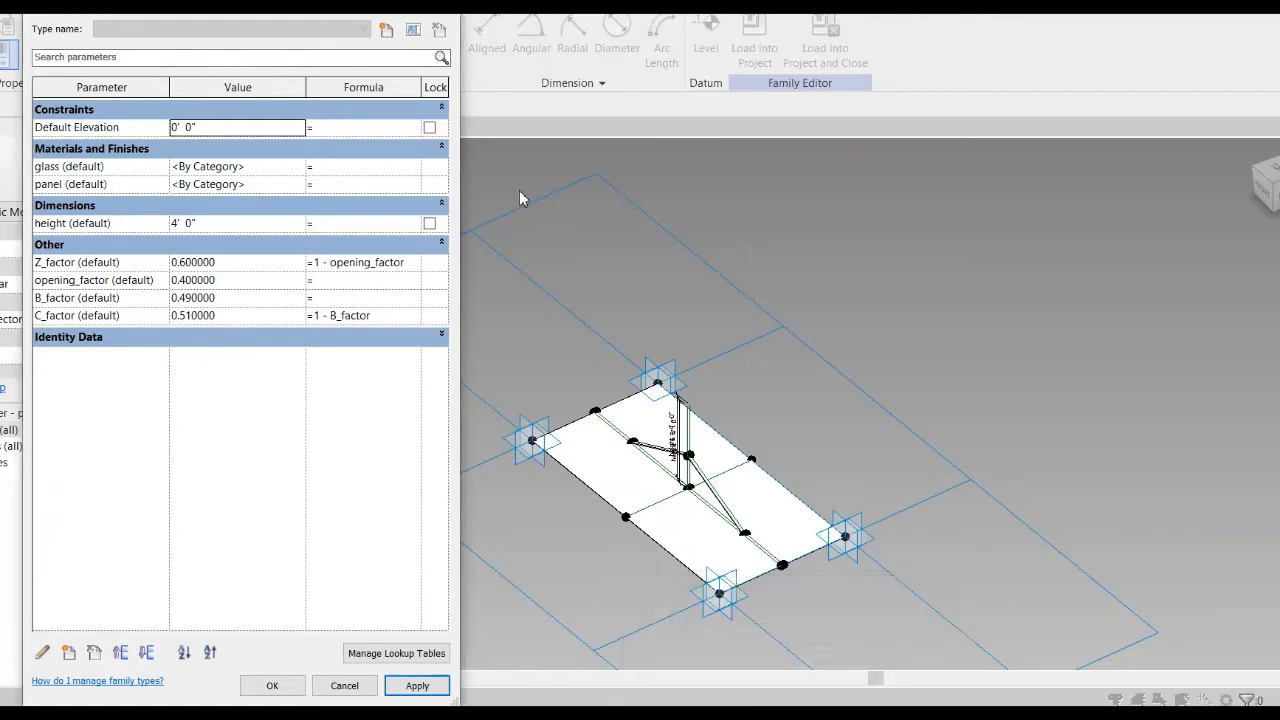
pyautogui.click(444, 12)
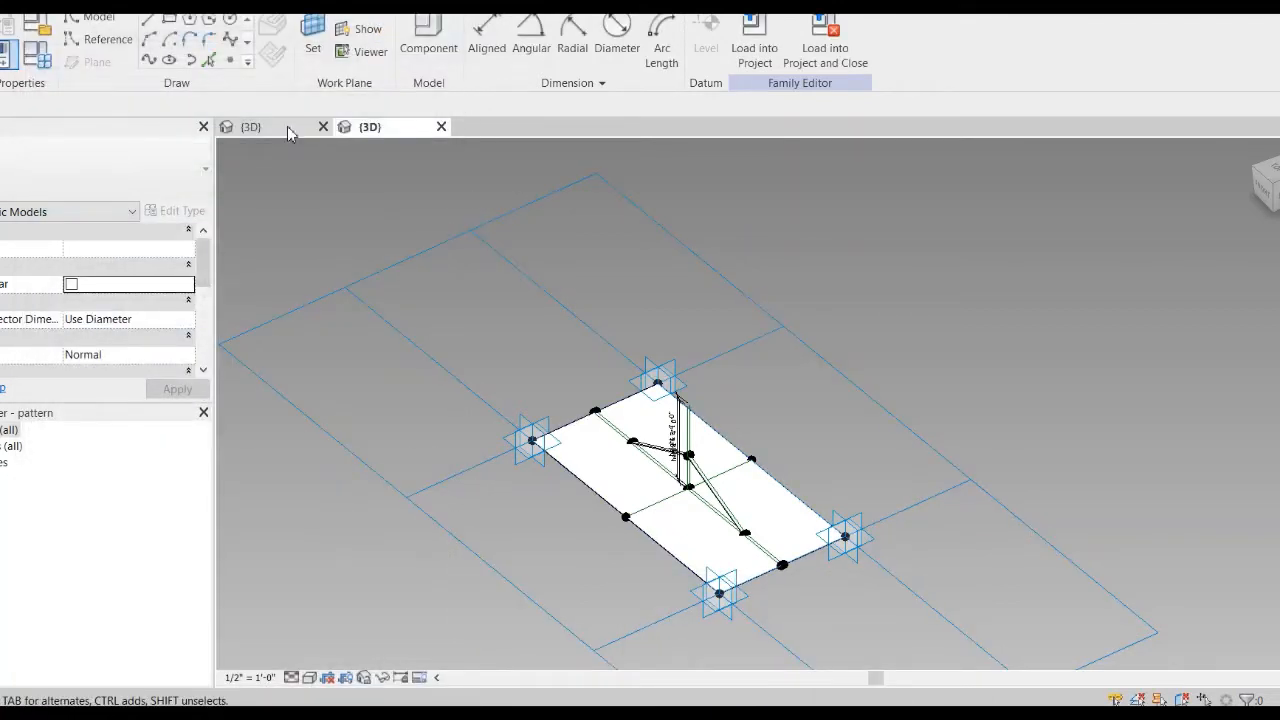
pyautogui.click(287, 126)
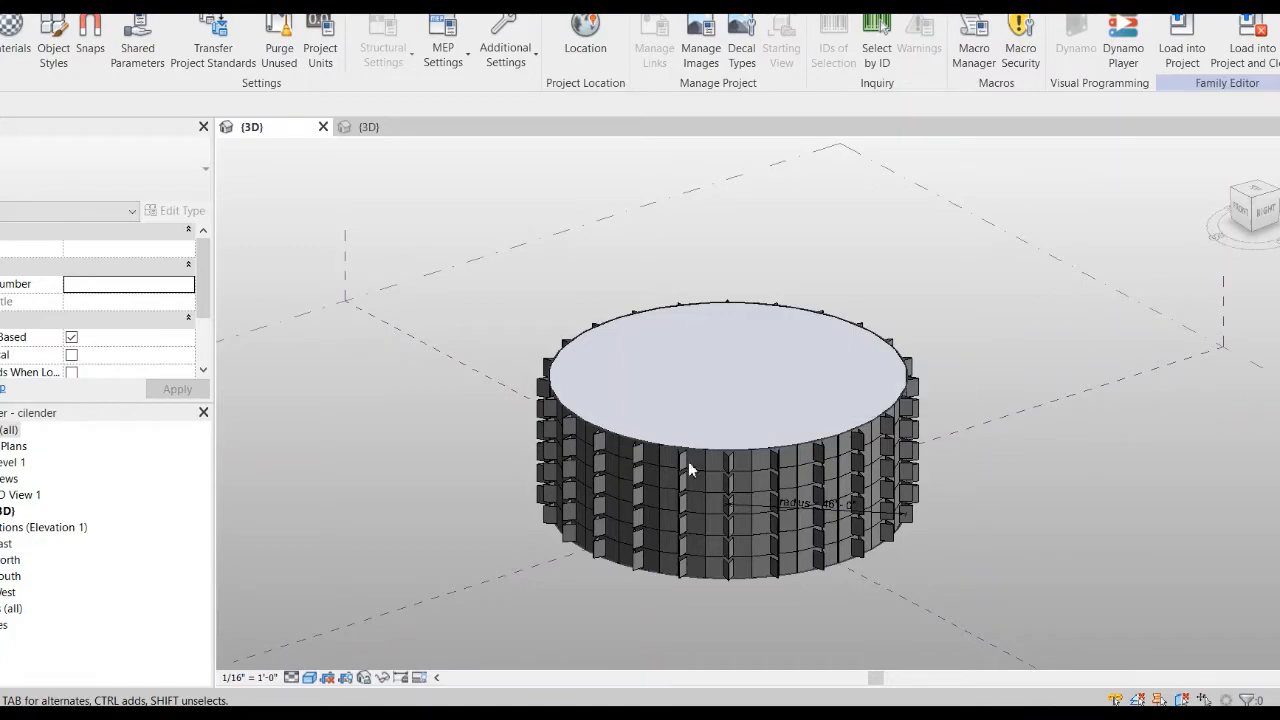
# Step: Switch to the Excel workbook that lists the panel corner points and reposition its window
pyautogui.hotkey('alt', 'Tab')
pyautogui.hotkey('alt', 'Tab')
pyautogui.moveTo(800, 716)
pyautogui.click(900, 650)
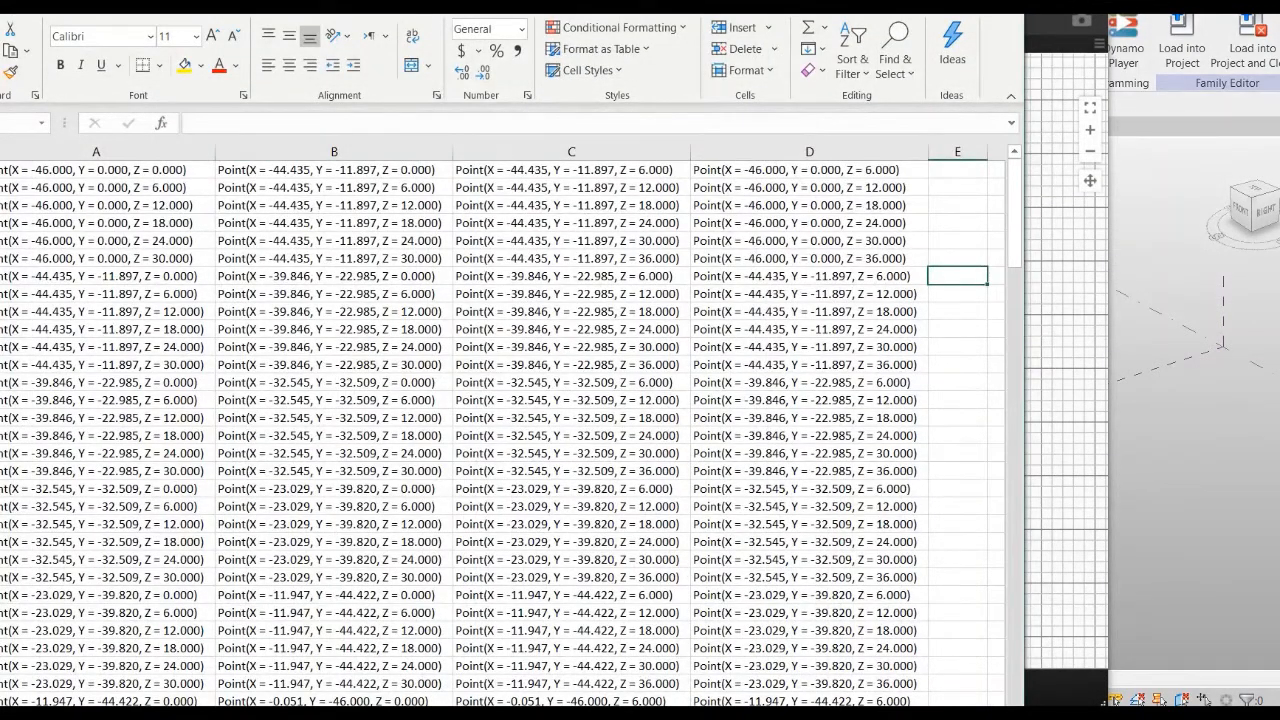
pyautogui.moveTo(660, 4); pyautogui.dragTo(699, 17)
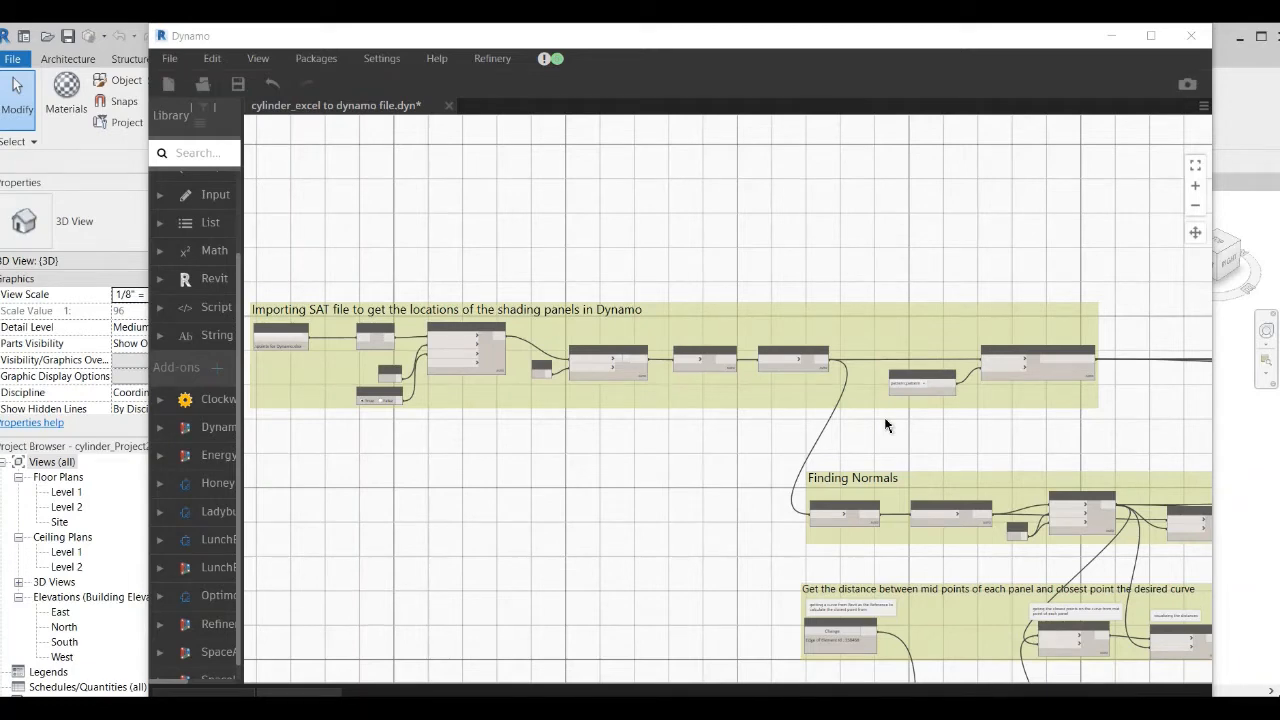
# Step: Compare the Dynamo graph's import group with the coordinates in the "points for Dynamo" workbook, and minimize the workbook
pyautogui.moveTo(508, 471); pyautogui.dragTo(619, 508, button='middle')
pyautogui.scroll(2, 540, 383)
pyautogui.scroll(2, 539, 379)
pyautogui.hotkey('alt', 'Tab')
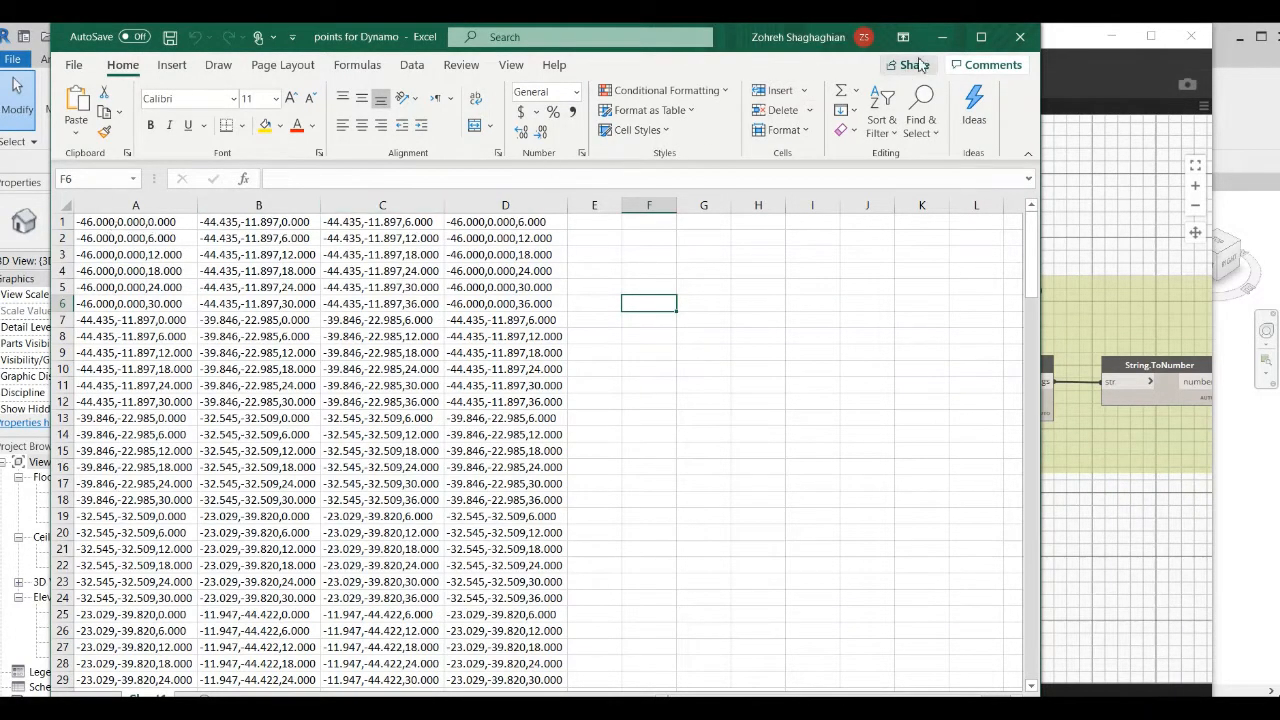
pyautogui.click(942, 36)
# Step: Examine the nodes from Data.ImportExcel through Points.NumbersToPoint to Family Types and AdaptiveComponent.ByPoints
pyautogui.moveTo(810, 463); pyautogui.dragTo(619, 455, button='middle')
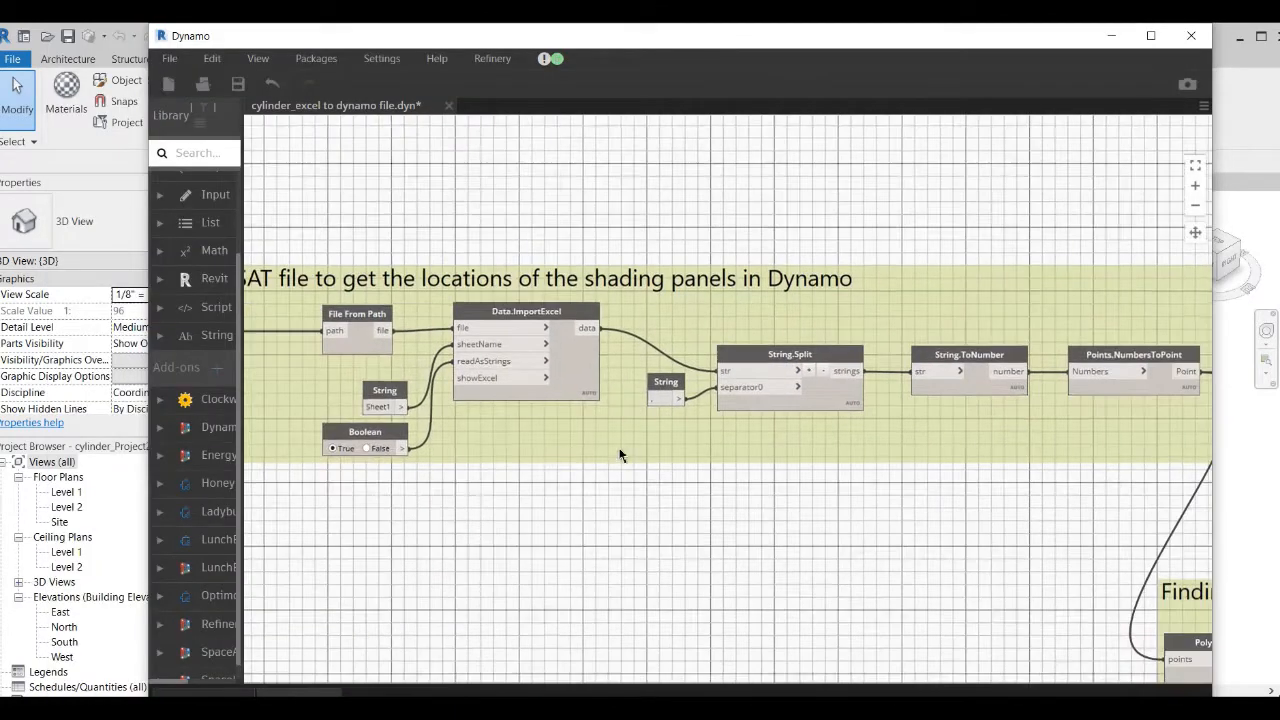
pyautogui.scroll(-2, 650, 462)
pyautogui.moveTo(751, 466); pyautogui.dragTo(528, 408, button='middle')
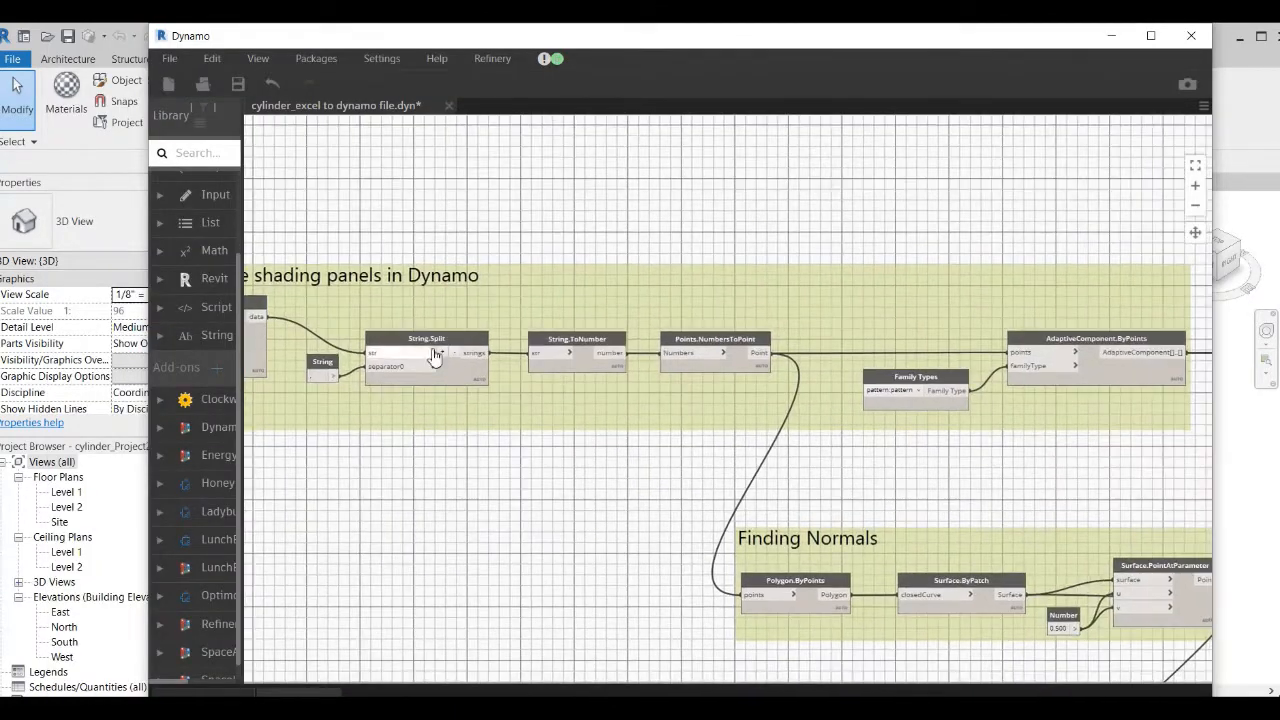
pyautogui.moveTo(1002, 410); pyautogui.dragTo(549, 387, button='middle')
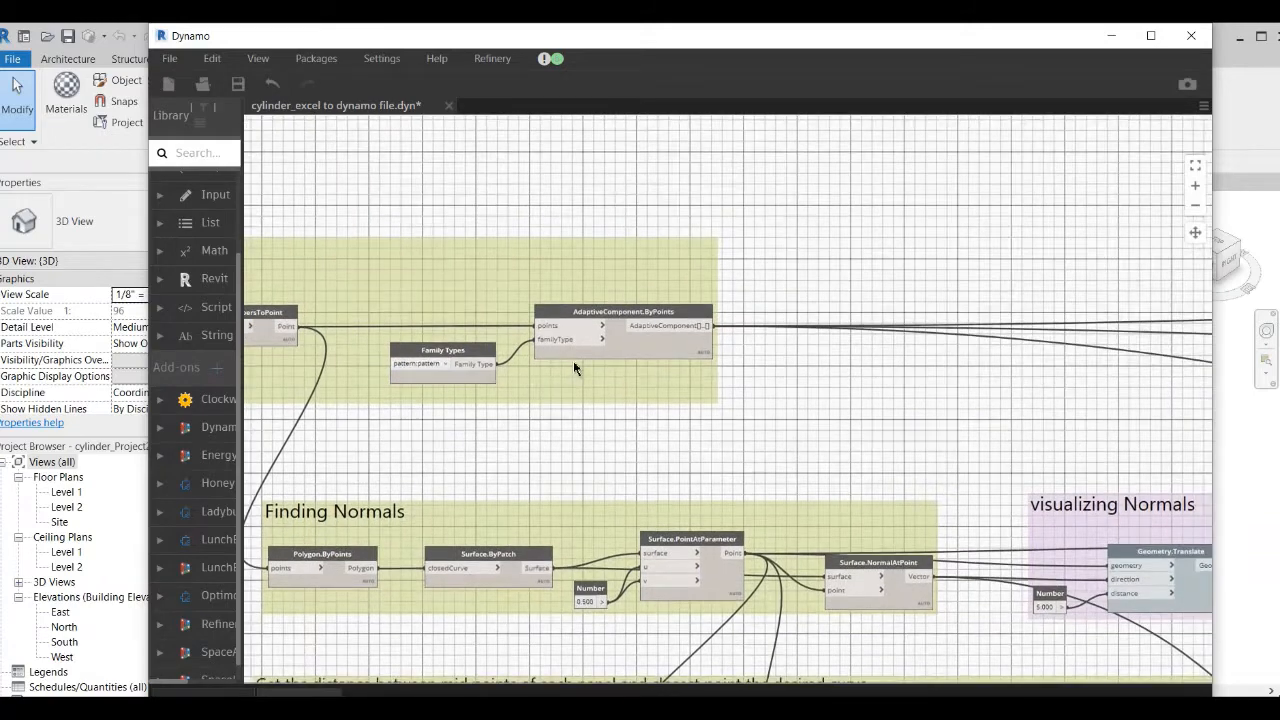
pyautogui.scroll(3, 573, 368)
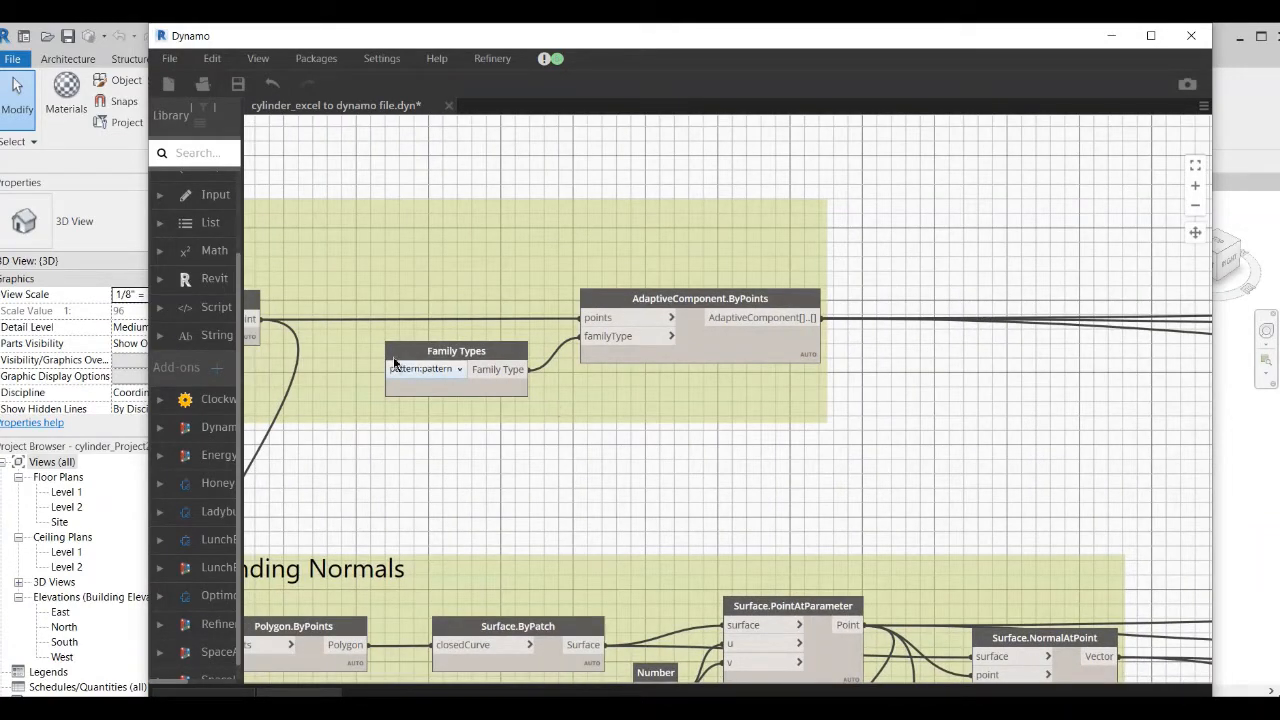
pyautogui.moveTo(596, 422); pyautogui.dragTo(671, 420, button='middle')
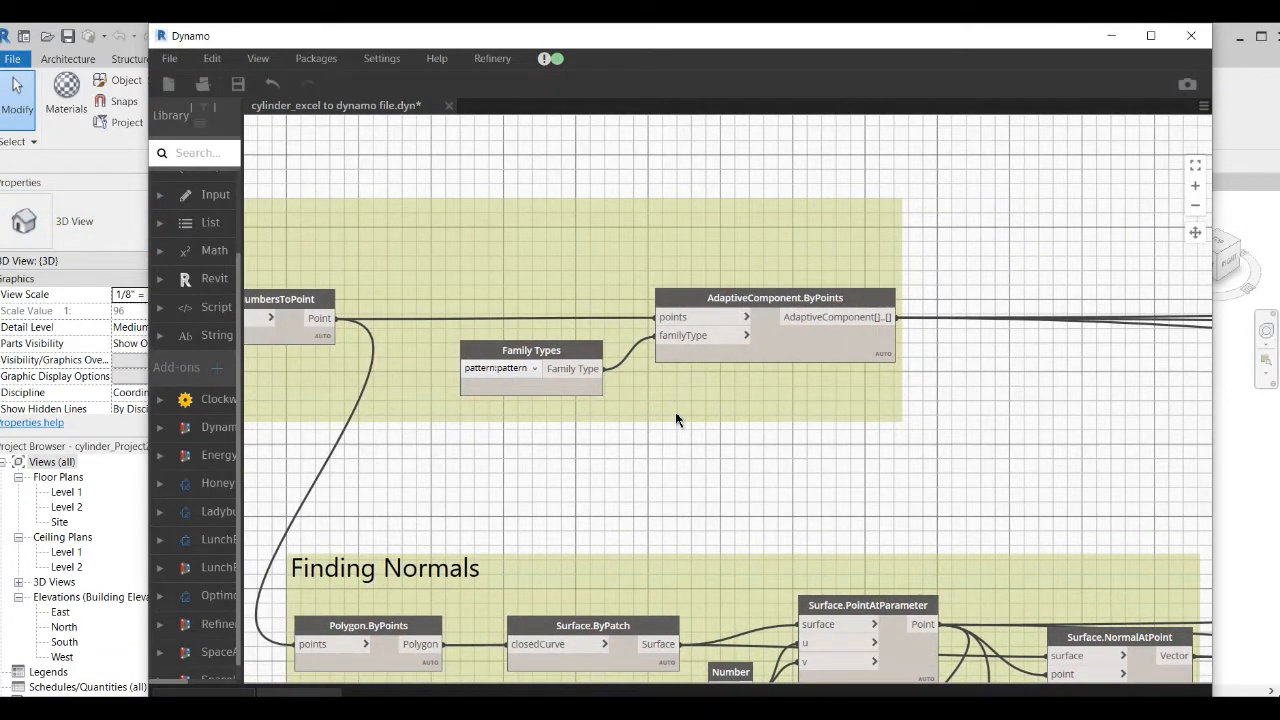
# Step: Examine the groups controlling the shading width and opening factor, including the output of the B_factor Element.SetParameterByName node
pyautogui.scroll(-1, 676, 420)
pyautogui.moveTo(799, 428); pyautogui.dragTo(711, 426, button='middle')
pyautogui.moveTo(1032, 427); pyautogui.dragTo(813, 407, button='middle')
pyautogui.moveTo(1188, 406); pyautogui.dragTo(770, 398, button='middle')
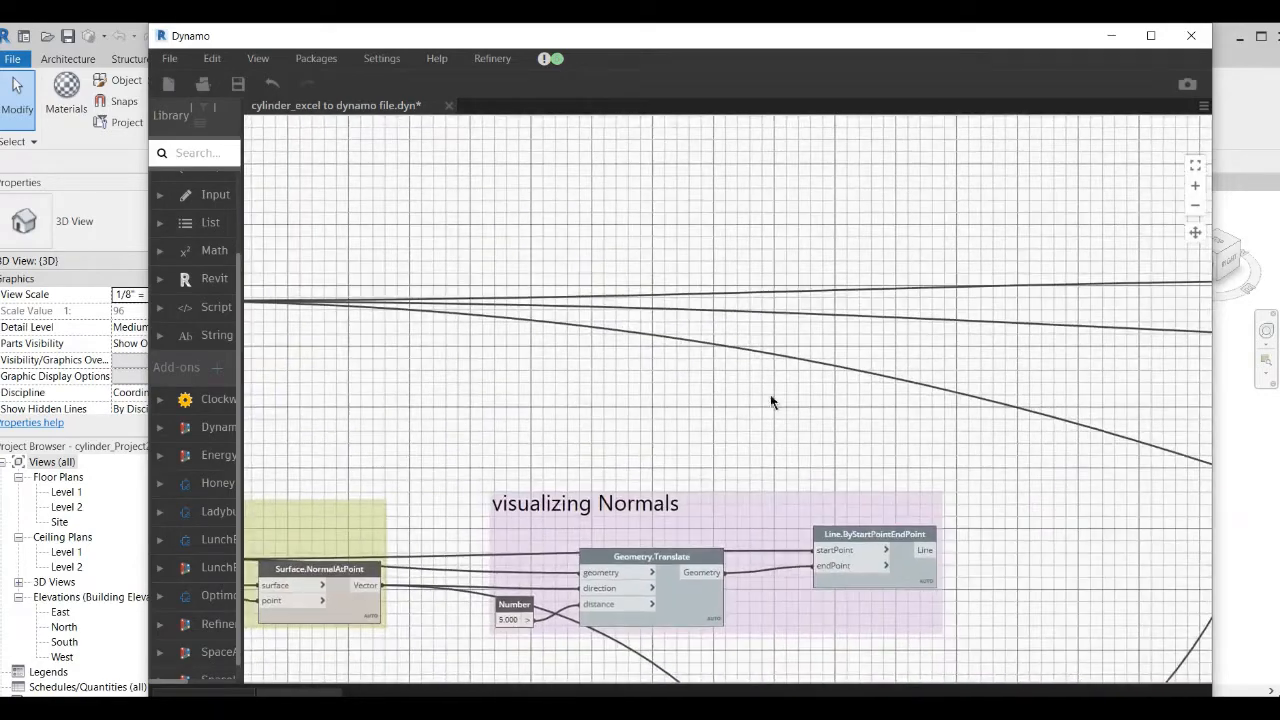
pyautogui.scroll(-2, 467, 394)
pyautogui.moveTo(1028, 418); pyautogui.dragTo(632, 391, button='middle')
pyautogui.scroll(3, 906, 337)
pyautogui.moveTo(876, 384); pyautogui.dragTo(729, 400, button='middle')
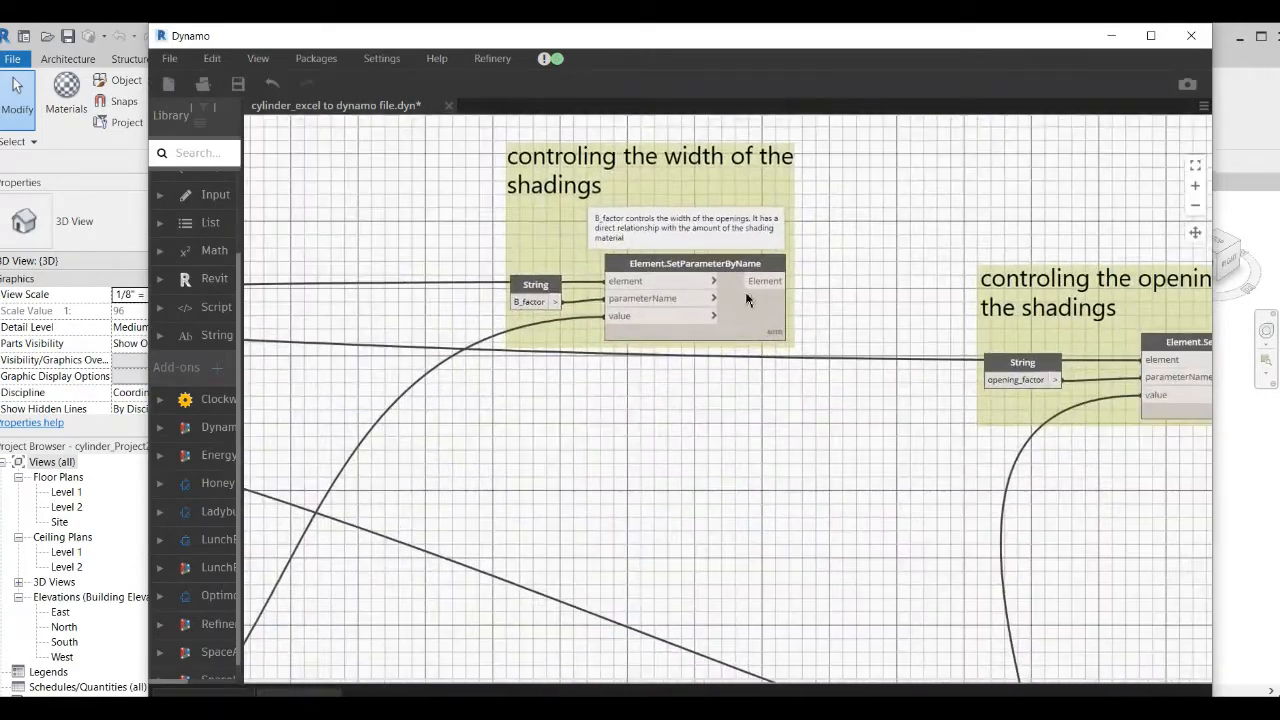
pyautogui.scroll(1, 725, 275)
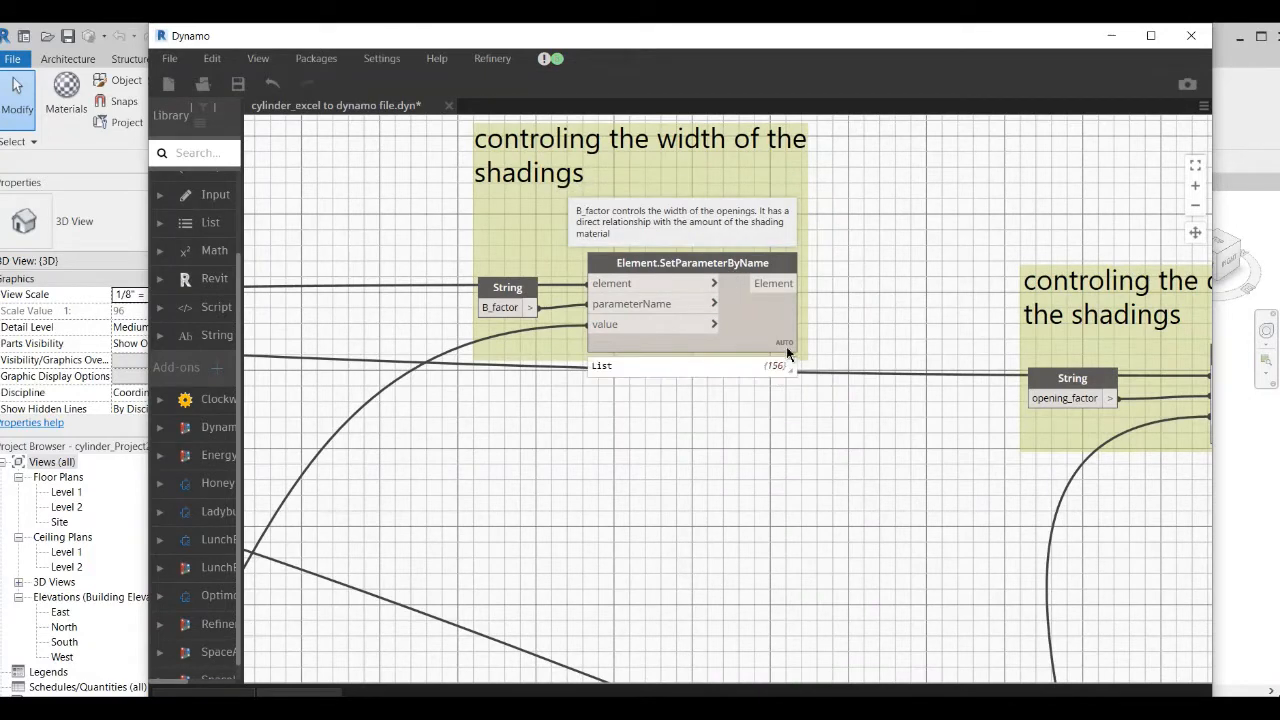
pyautogui.moveTo(787, 368)
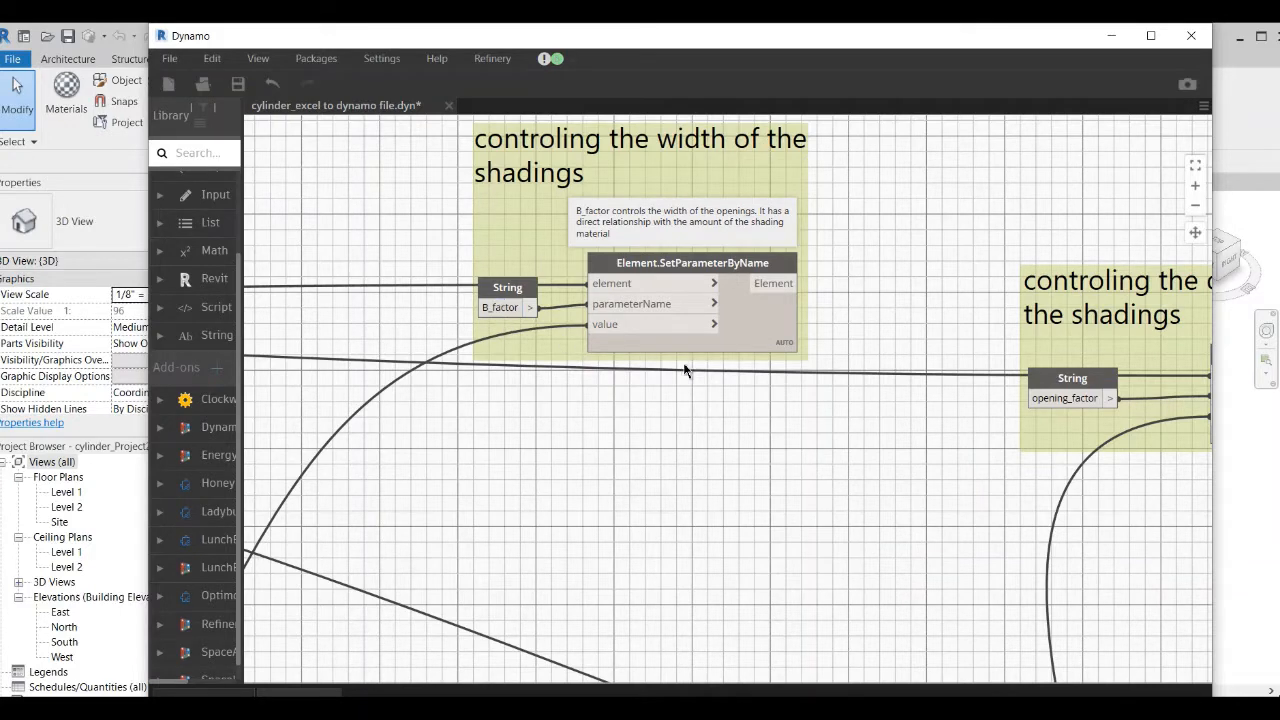
pyautogui.moveTo(684, 370); pyautogui.dragTo(513, 335, button='middle')
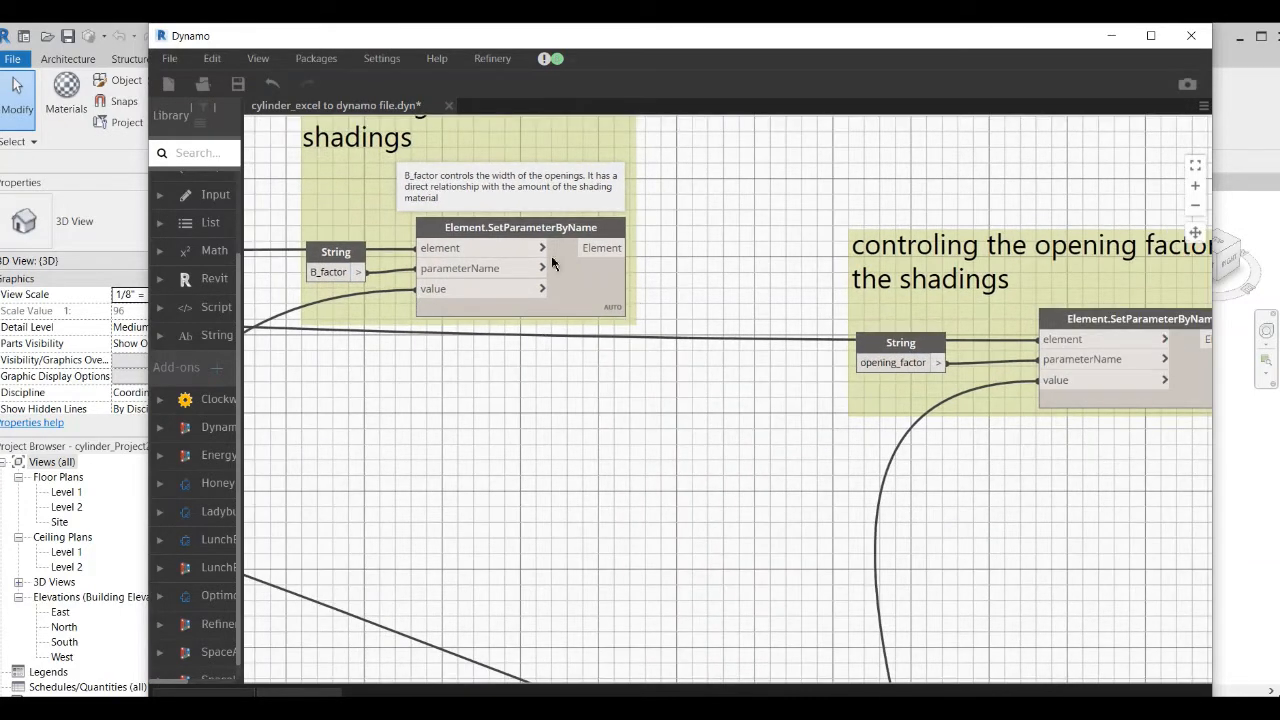
pyautogui.moveTo(598, 303)
pyautogui.moveTo(600, 459); pyautogui.dragTo(697, 456, button='middle')
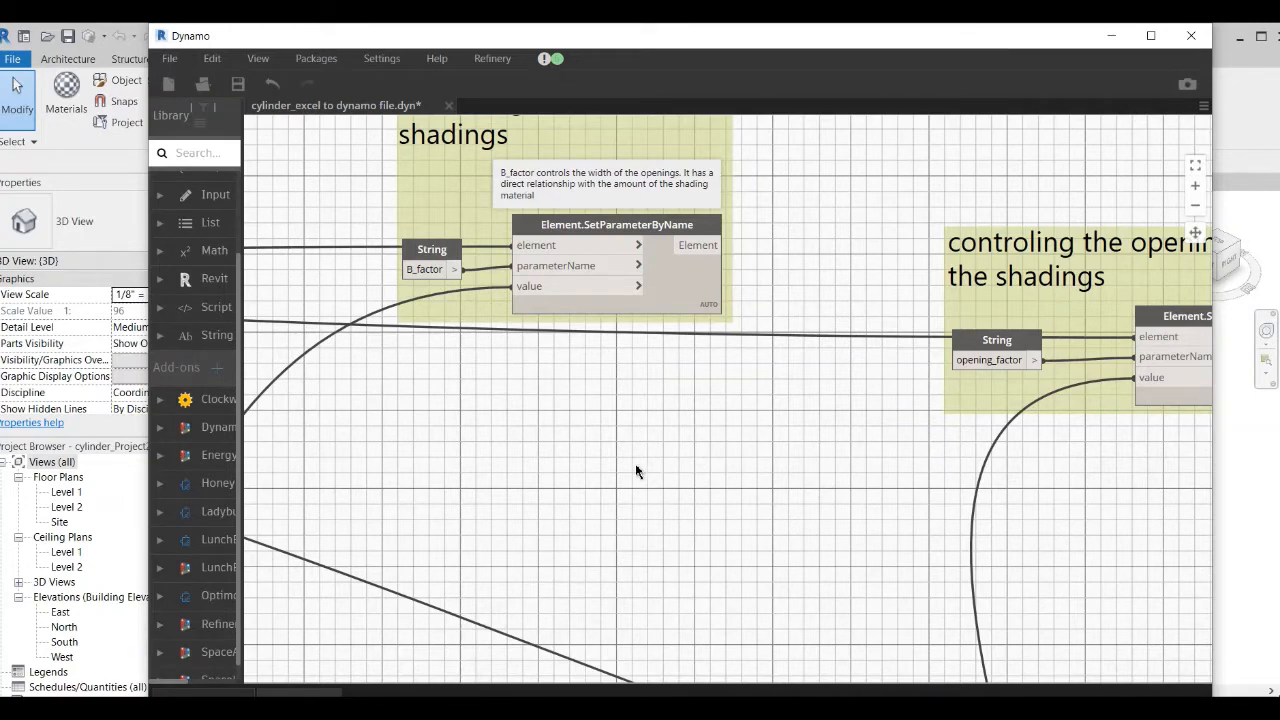
pyautogui.moveTo(592, 468); pyautogui.dragTo(712, 456, button='middle')
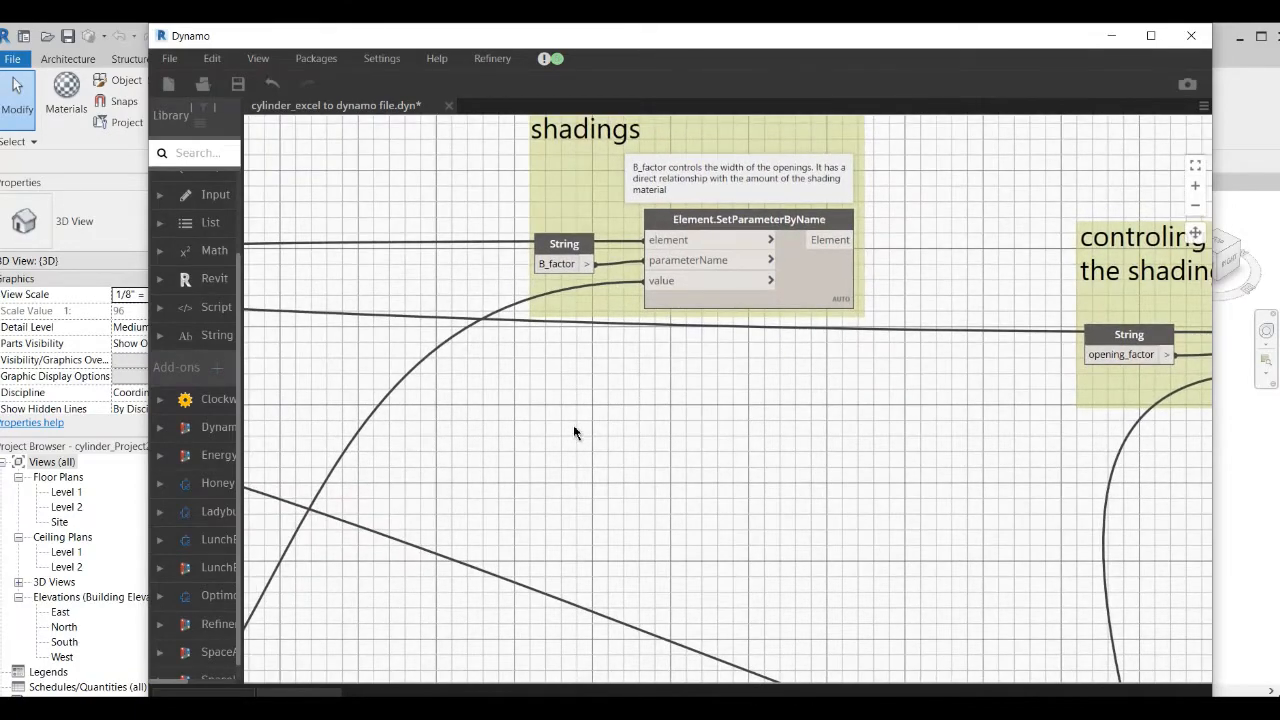
# Step: Examine the Refinery input sliders vector_x, vector_y and vector_z and the neighbouring sun direction Watch node
pyautogui.scroll(-3, 572, 434)
pyautogui.scroll(-6, 528, 461)
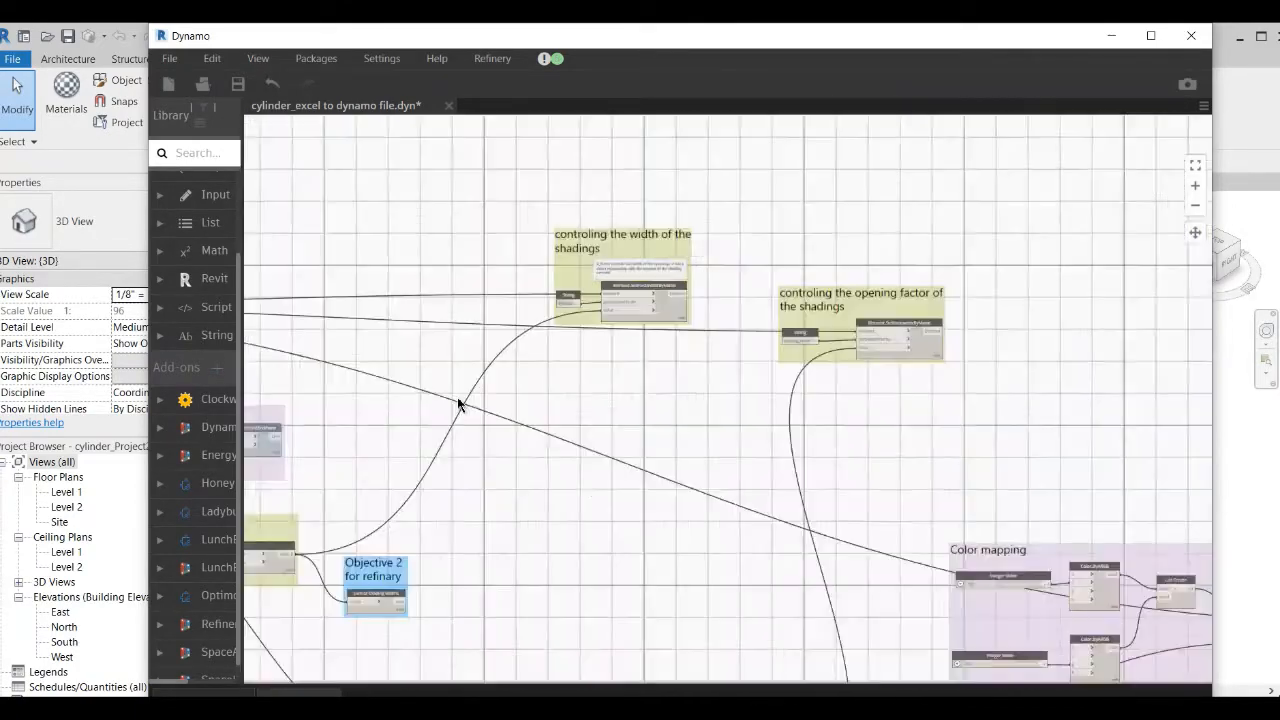
pyautogui.scroll(8, 568, 400)
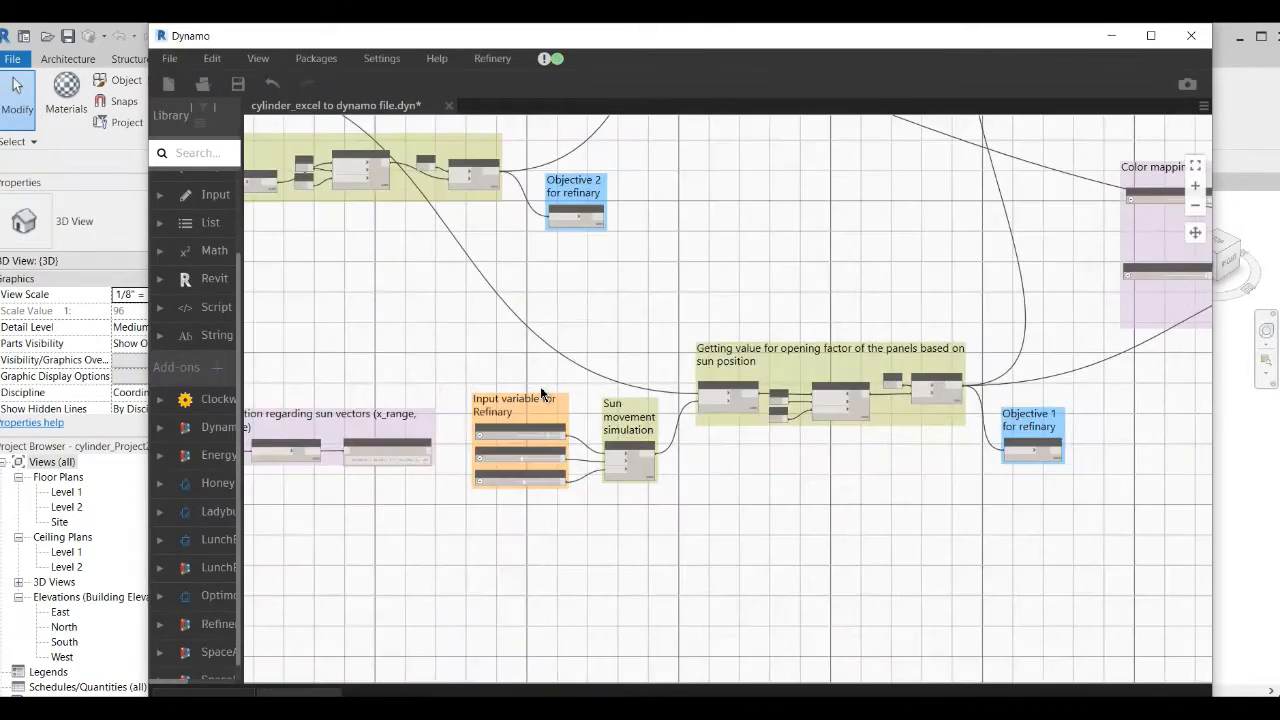
pyautogui.scroll(3, 525, 445)
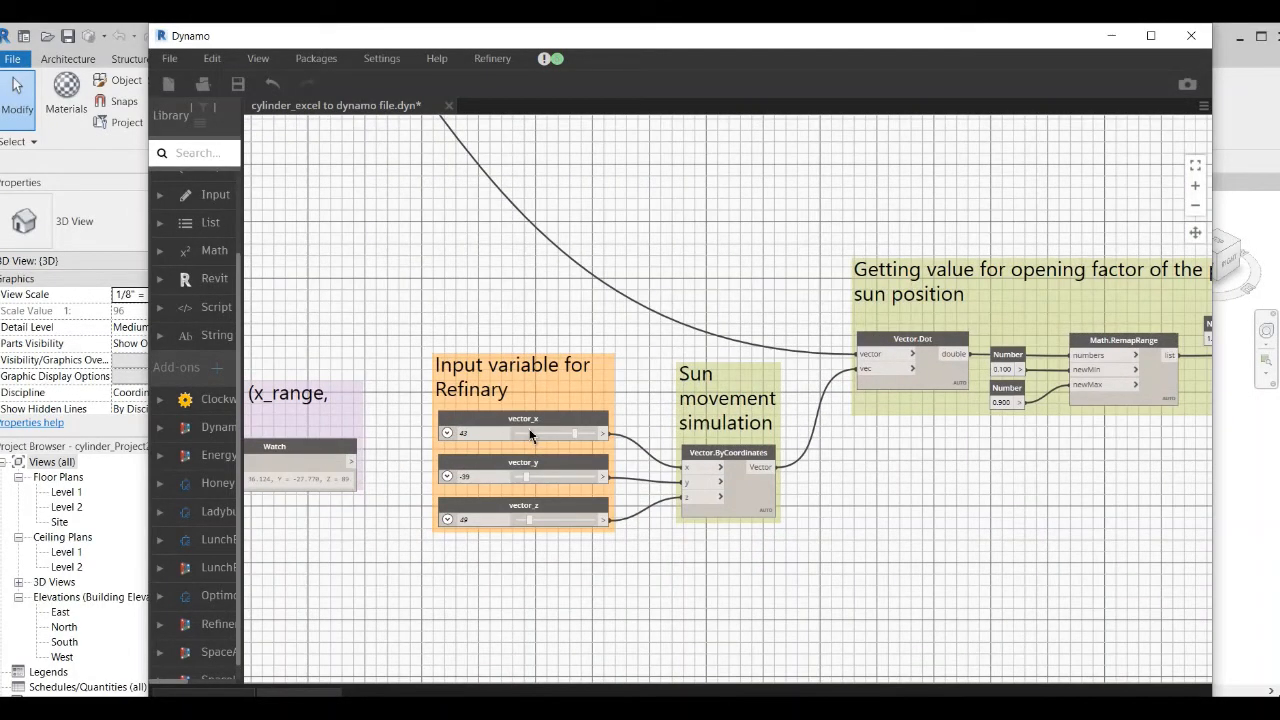
pyautogui.moveTo(529, 429); pyautogui.dragTo(680, 419, button='middle')
pyautogui.moveTo(385, 421); pyautogui.dragTo(526, 404, button='middle')
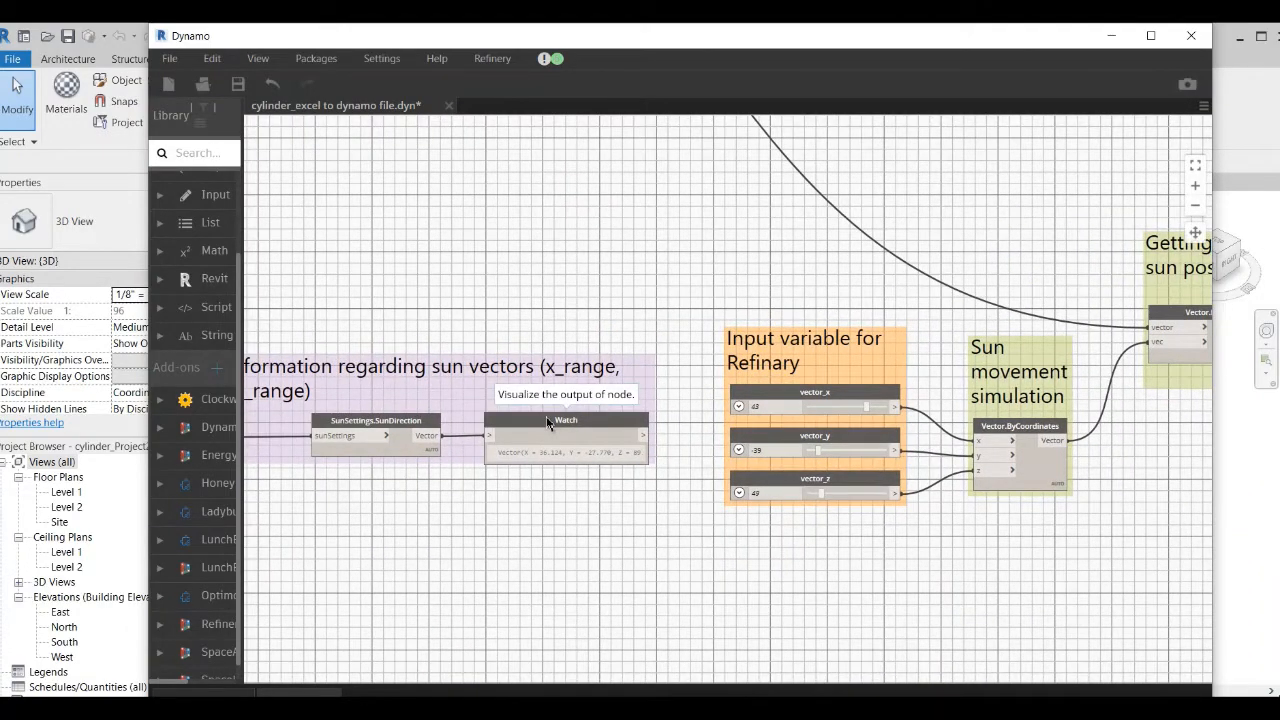
pyautogui.moveTo(722, 412); pyautogui.dragTo(500, 412, button='middle')
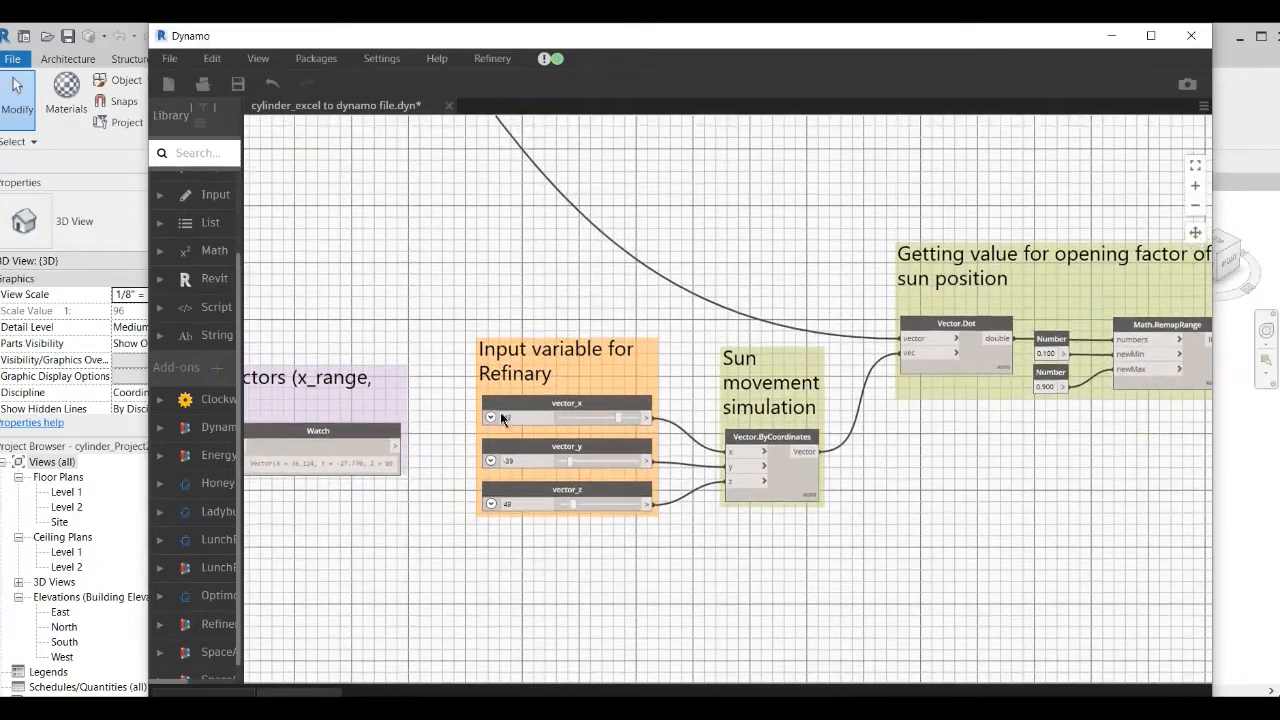
# Step: Select the three sun vector sliders and check their Is Input option without changing it
pyautogui.moveTo(463, 364); pyautogui.dragTo(724, 512)
pyautogui.rightClick(603, 405)
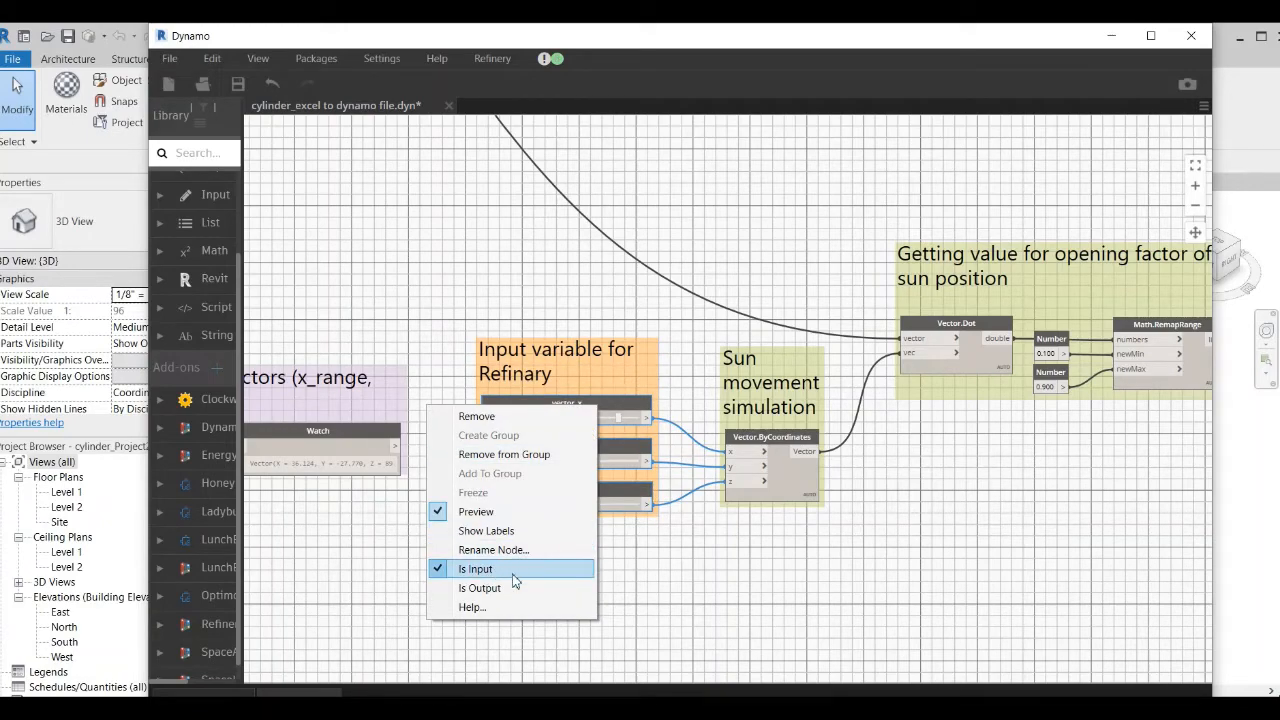
pyautogui.click(607, 580)
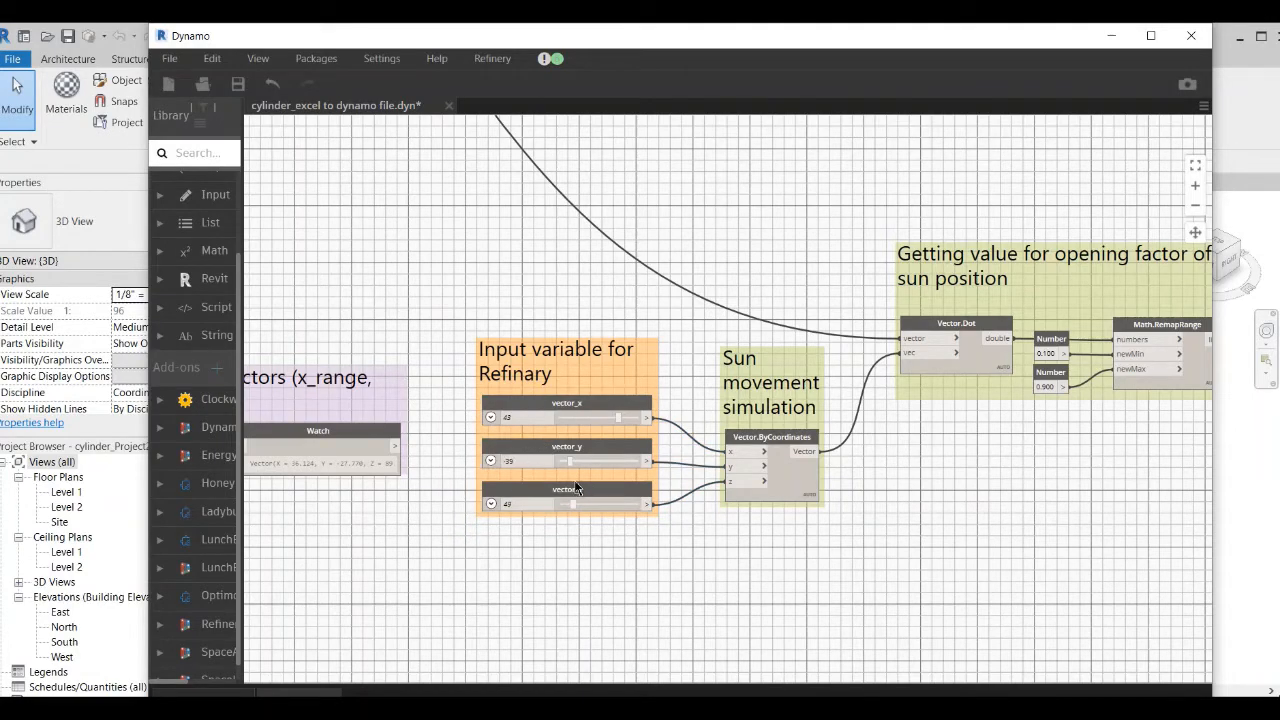
# Step: Examine the Finding Normals group, including the Surface.PointAtParameter and Surface.NormalAtPoint nodes, and its links to the rest of the graph
pyautogui.scroll(-5, 576, 487)
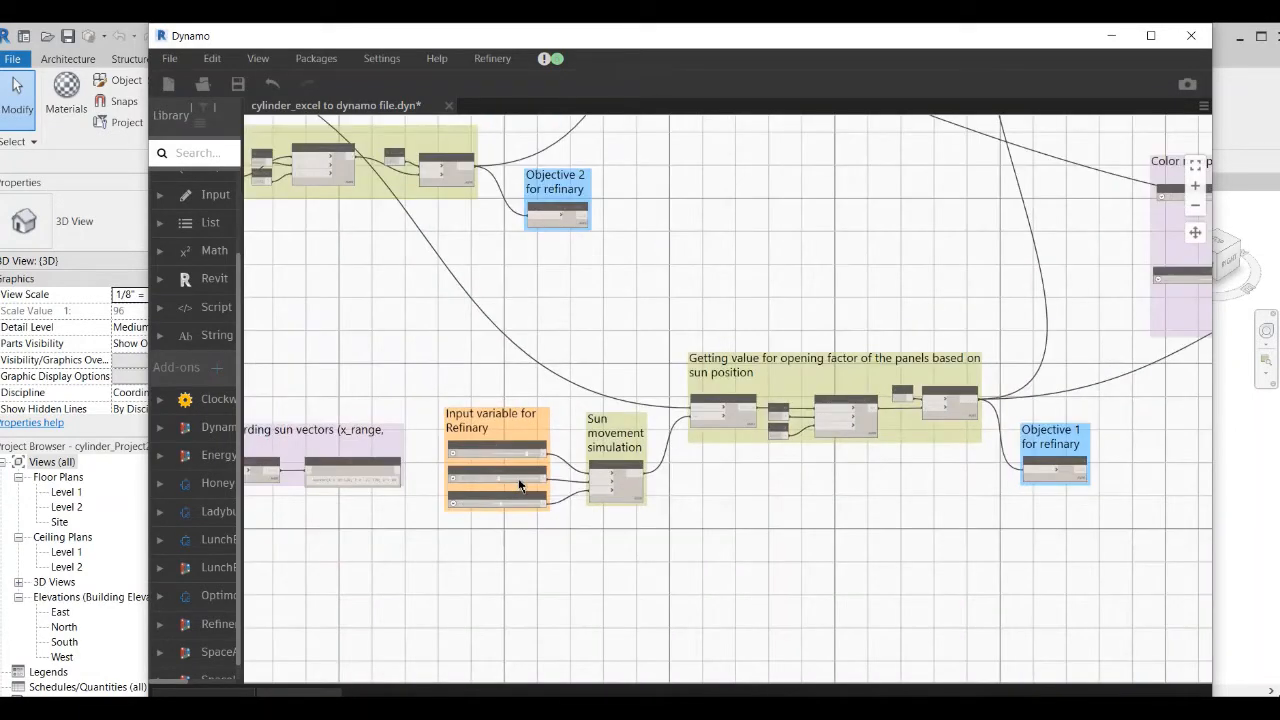
pyautogui.scroll(-8, 466, 380)
pyautogui.scroll(10, 430, 386)
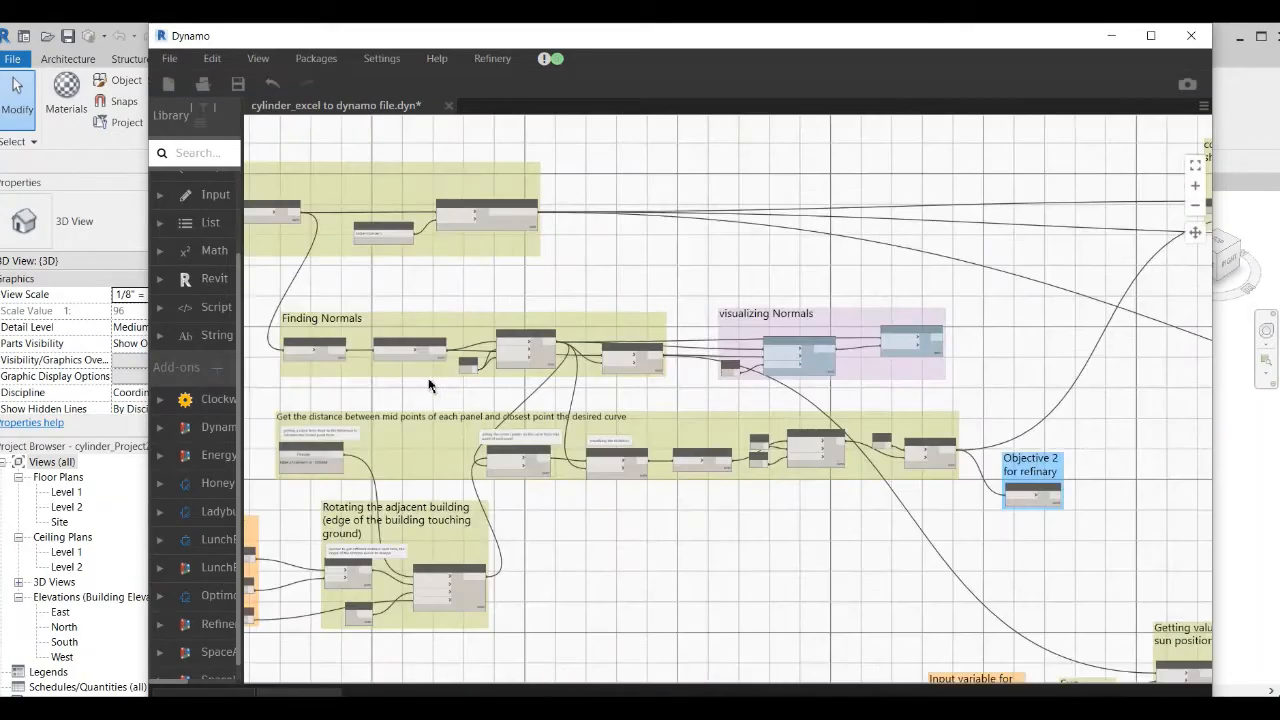
pyautogui.scroll(3, 430, 386)
pyautogui.scroll(5, 595, 314)
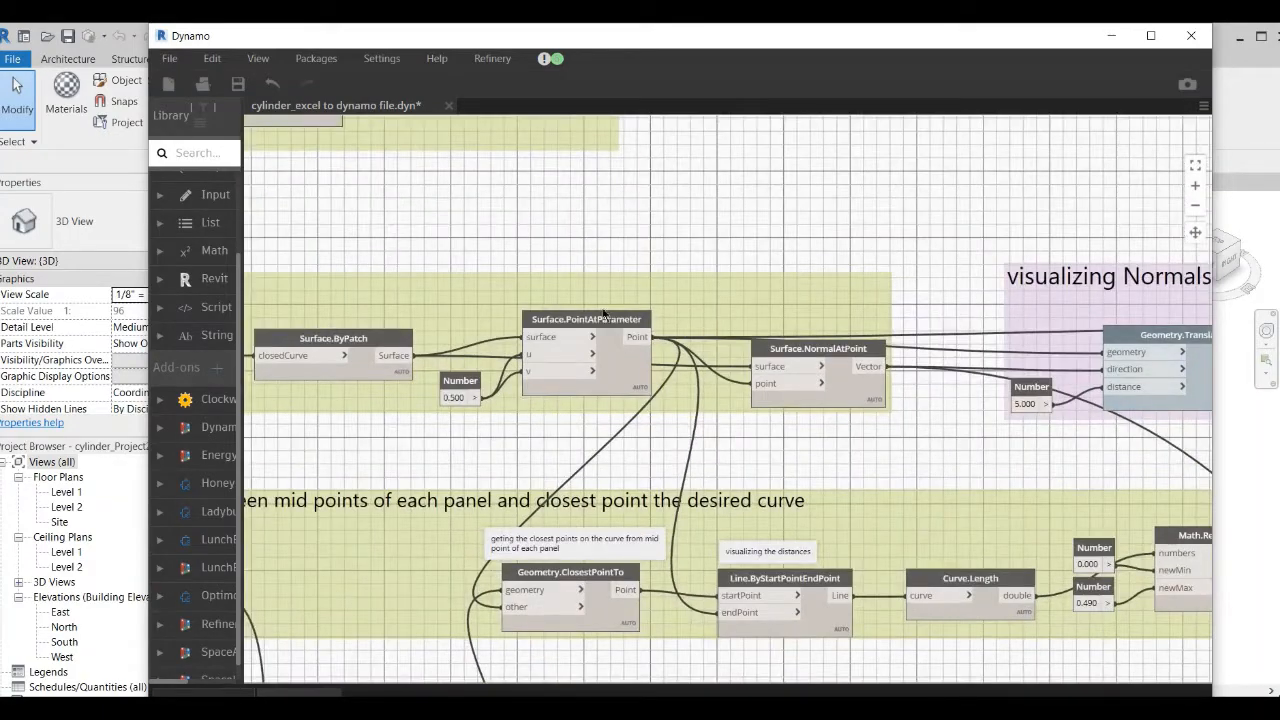
pyautogui.moveTo(789, 405); pyautogui.dragTo(545, 356, button='middle')
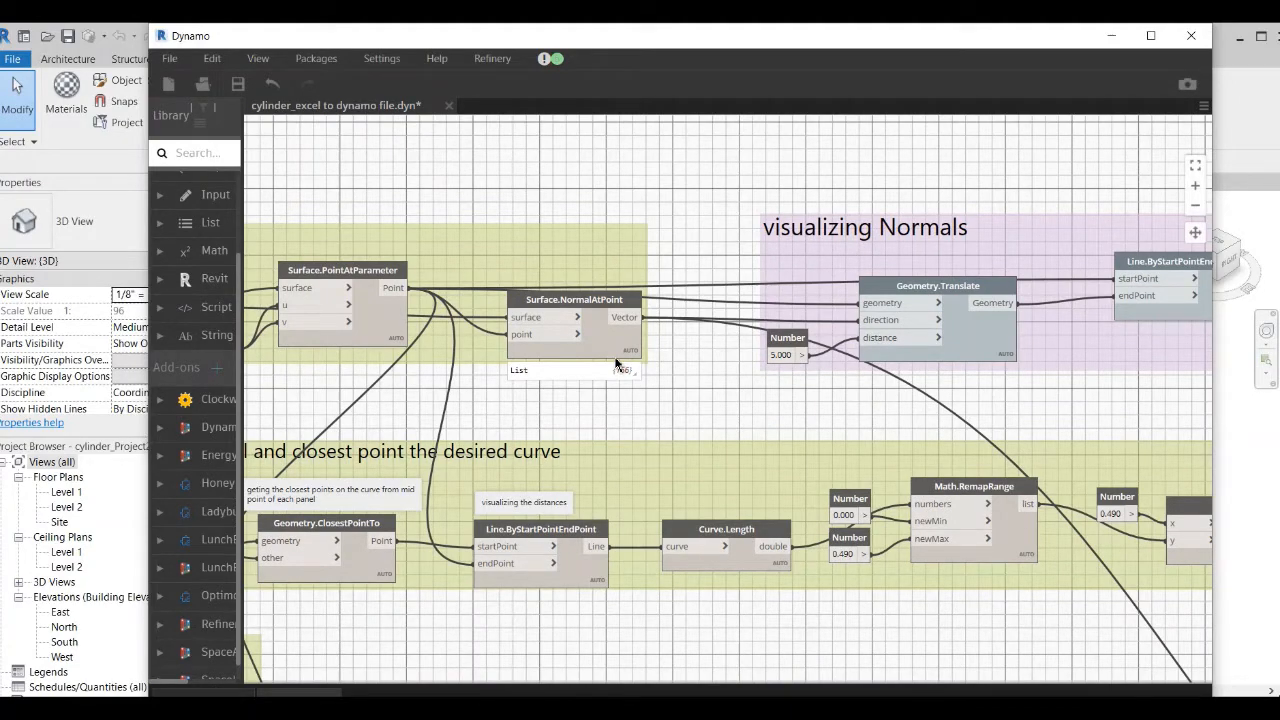
pyautogui.scroll(-5, 598, 378)
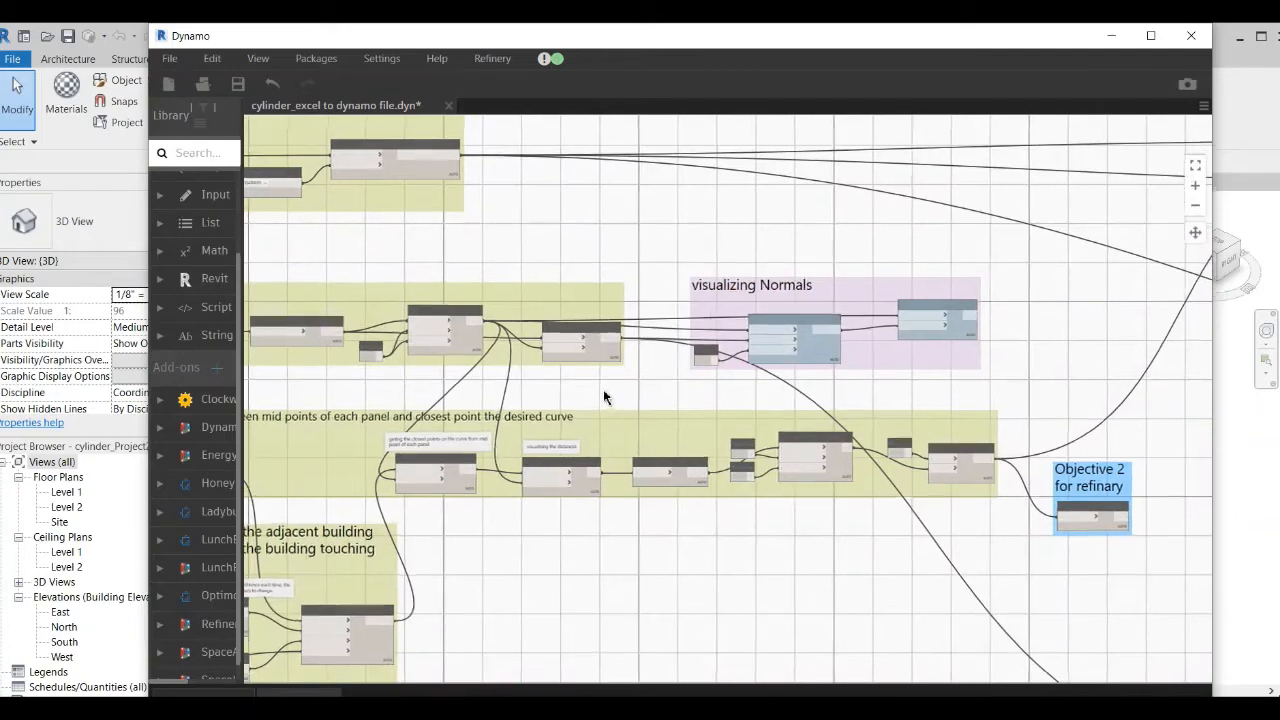
pyautogui.scroll(-5, 603, 397)
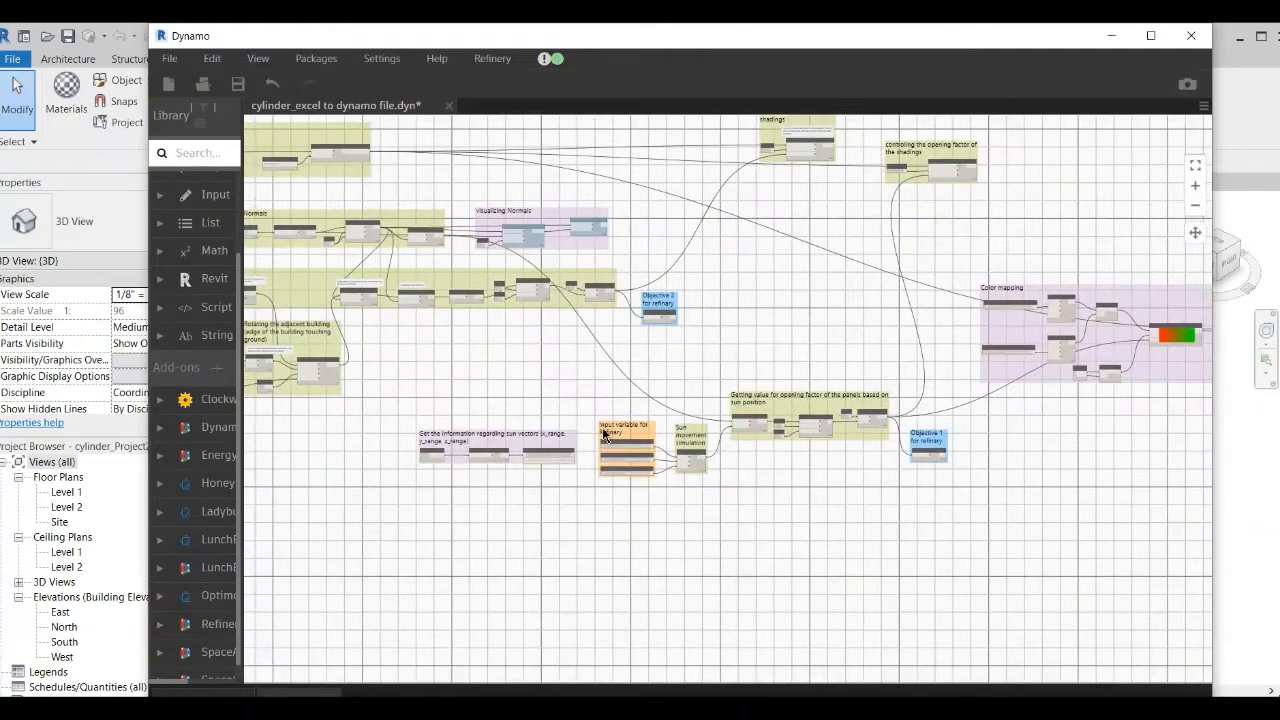
# Step: Examine the group deriving the panels' opening factor from sun position, including its Vector.Dot, Math.RemapRange and subtraction nodes
pyautogui.moveTo(603, 435); pyautogui.dragTo(521, 383, button='middle')
pyautogui.scroll(5, 650, 405)
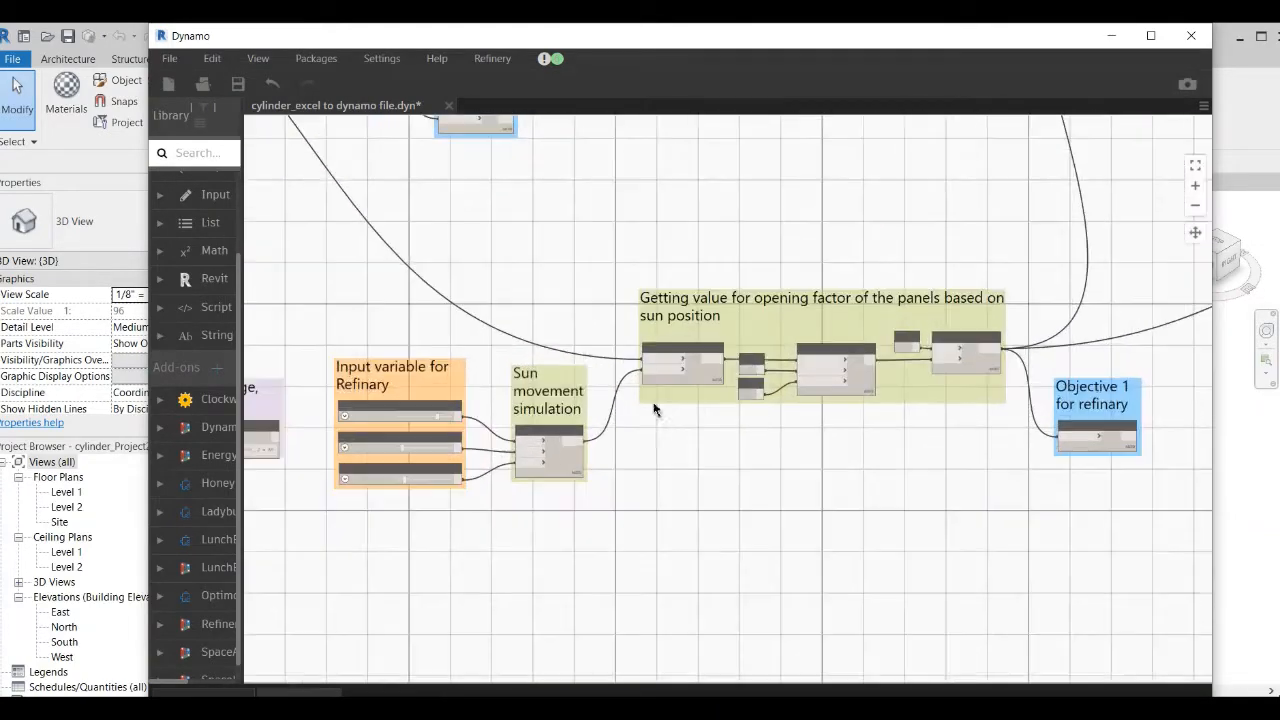
pyautogui.moveTo(656, 409); pyautogui.dragTo(635, 411, button='middle')
pyautogui.scroll(3, 636, 420)
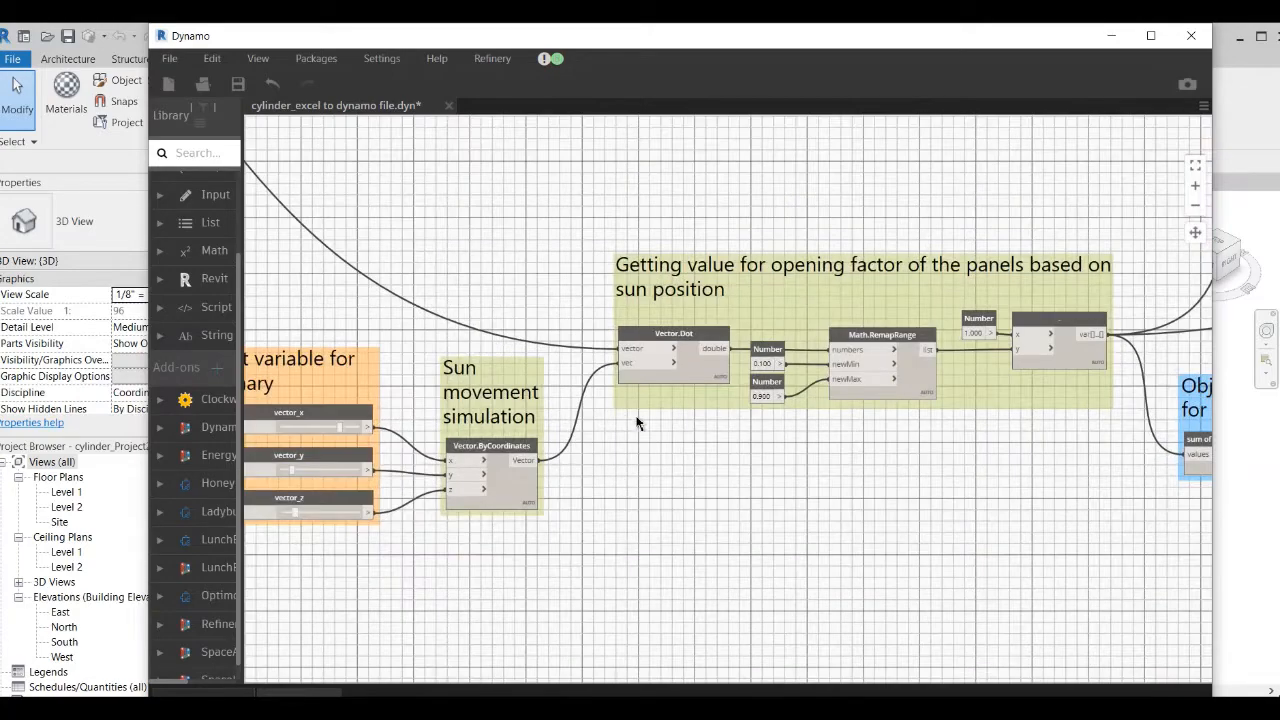
pyautogui.scroll(2, 682, 408)
pyautogui.moveTo(755, 439); pyautogui.dragTo(658, 443, button='middle')
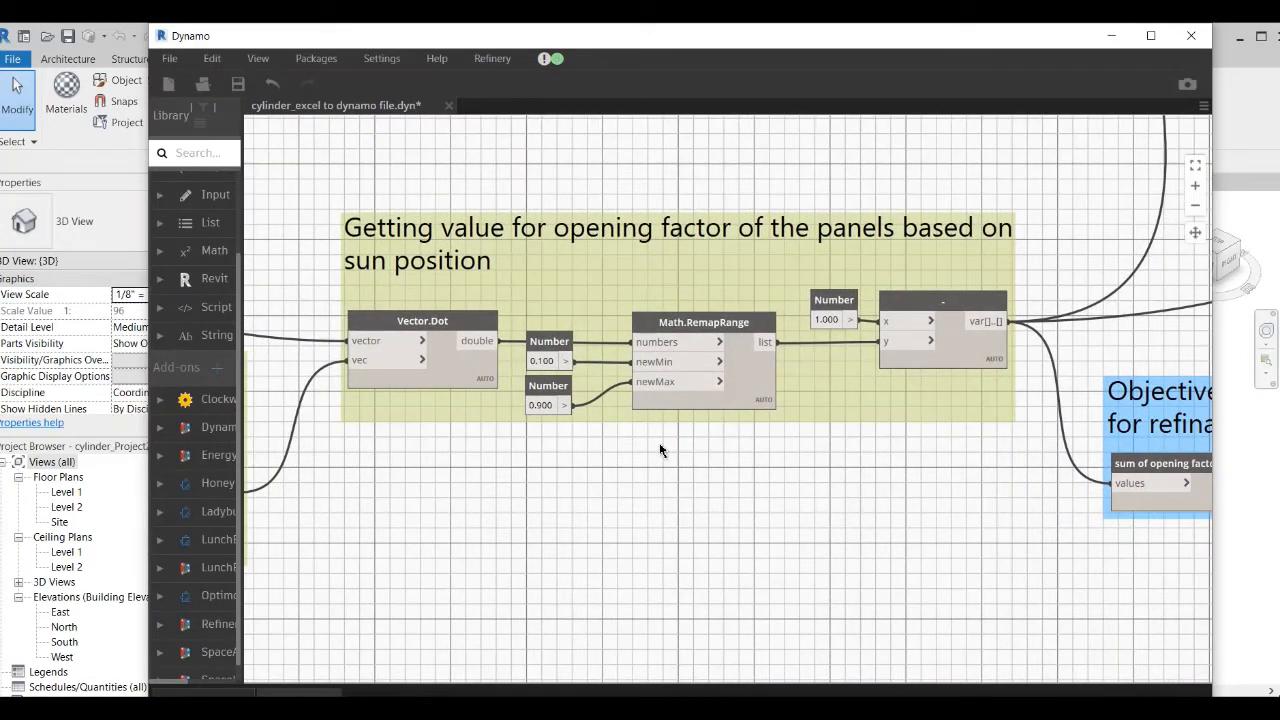
pyautogui.moveTo(677, 443); pyautogui.dragTo(629, 451, button='middle')
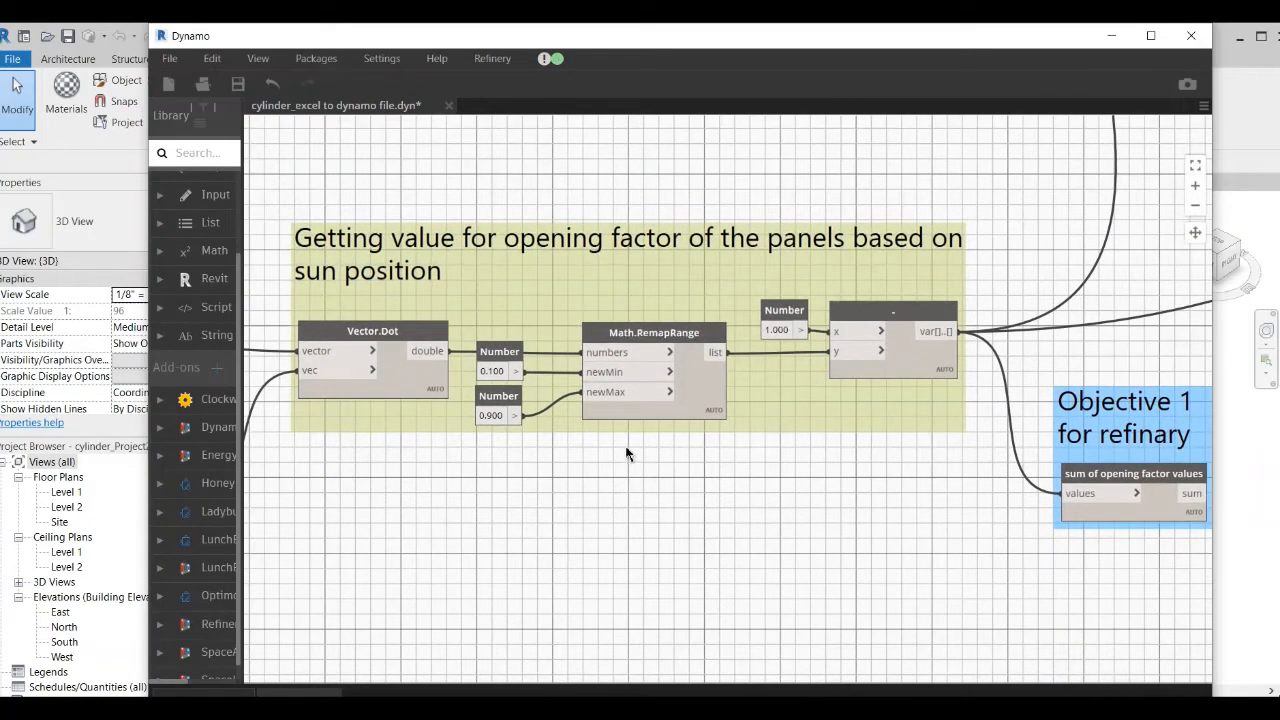
pyautogui.scroll(-3, 617, 410)
pyautogui.scroll(-3, 617, 406)
pyautogui.scroll(5, 659, 428)
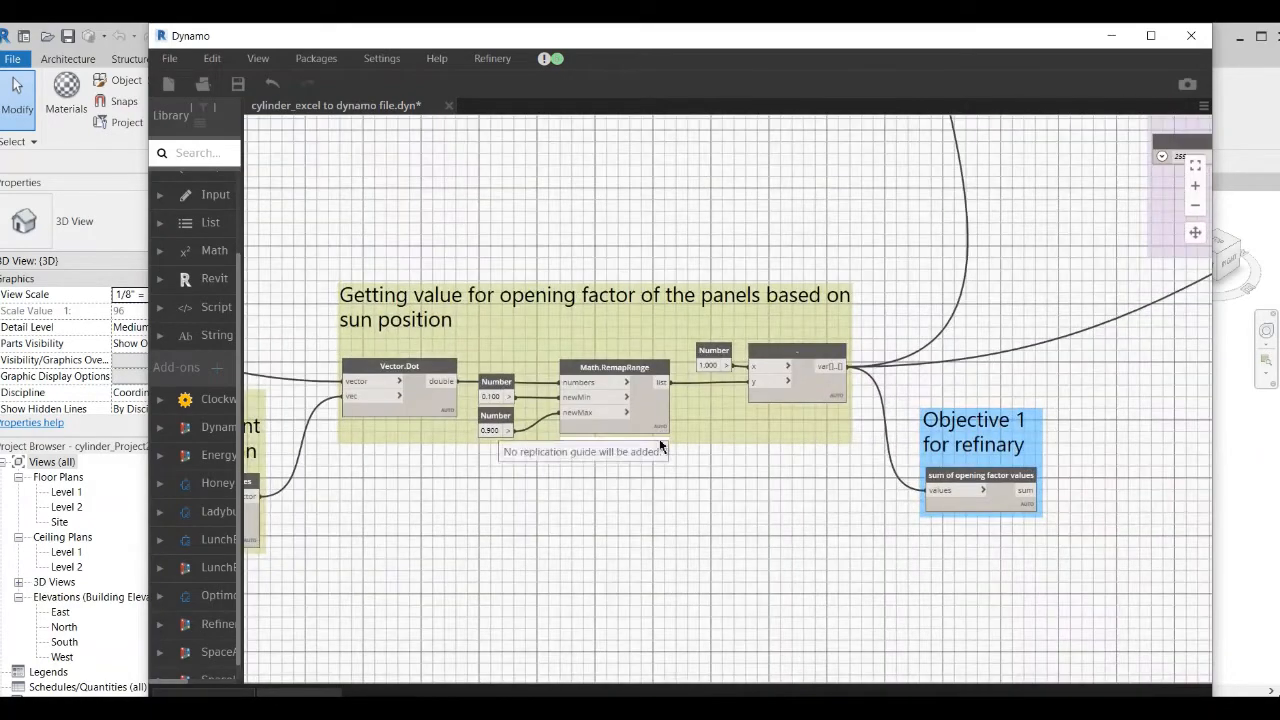
pyautogui.moveTo(663, 452)
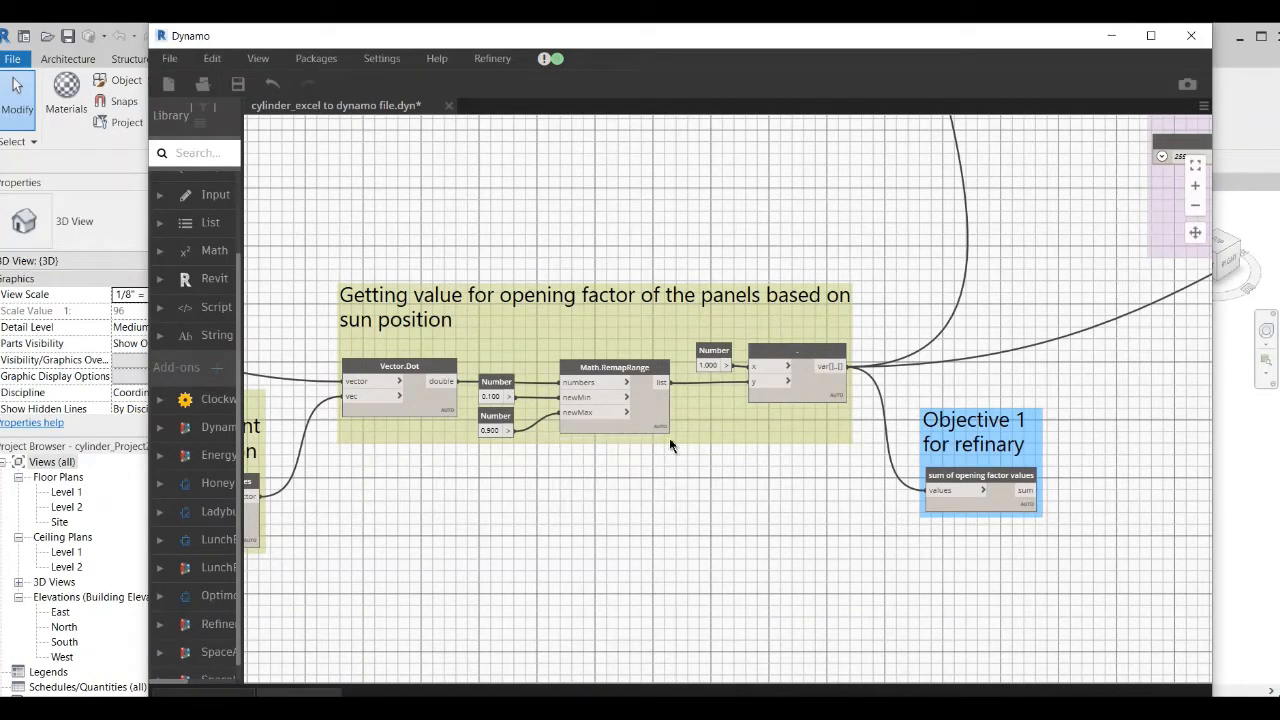
# Step: Trace the opening factor values to the Element.SetParameterByName node that controls the shadings' opening_factor parameter
pyautogui.scroll(-3, 667, 447)
pyautogui.moveTo(638, 349); pyautogui.dragTo(555, 530, button='middle')
pyautogui.scroll(-1, 555, 530)
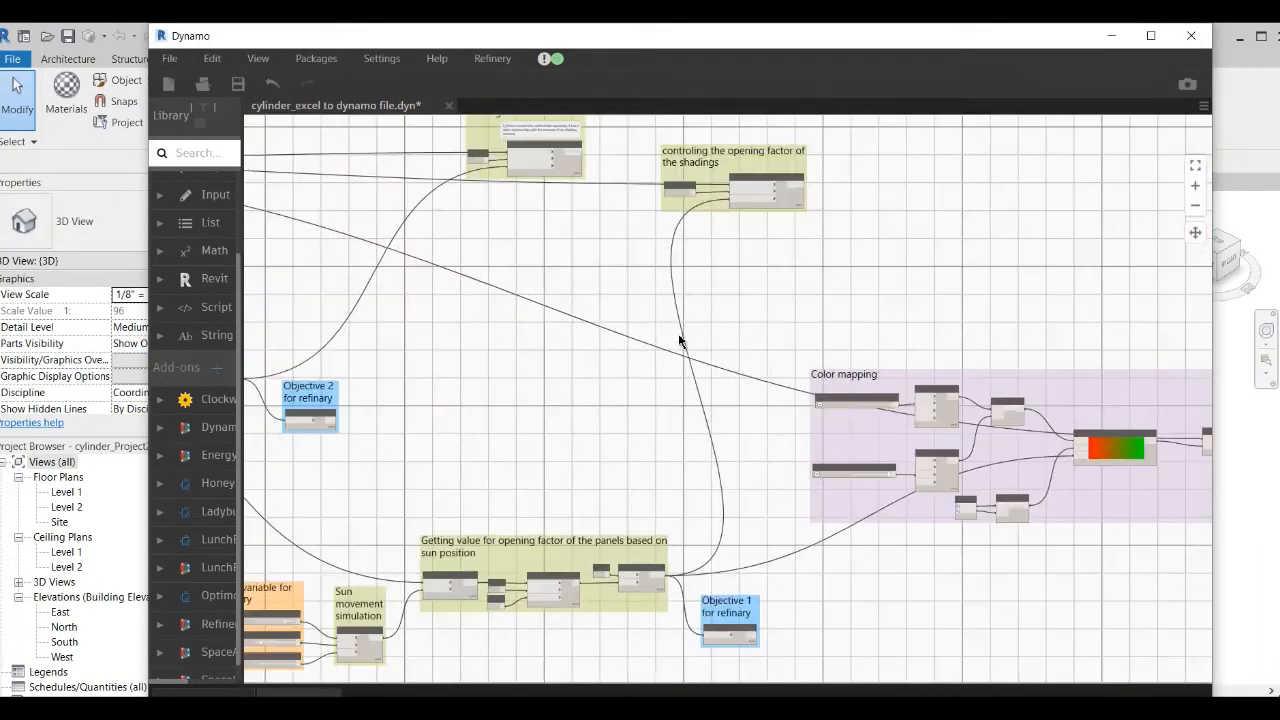
pyautogui.moveTo(726, 254); pyautogui.dragTo(626, 416, button='middle')
pyautogui.scroll(3, 650, 365)
pyautogui.moveTo(650, 370)
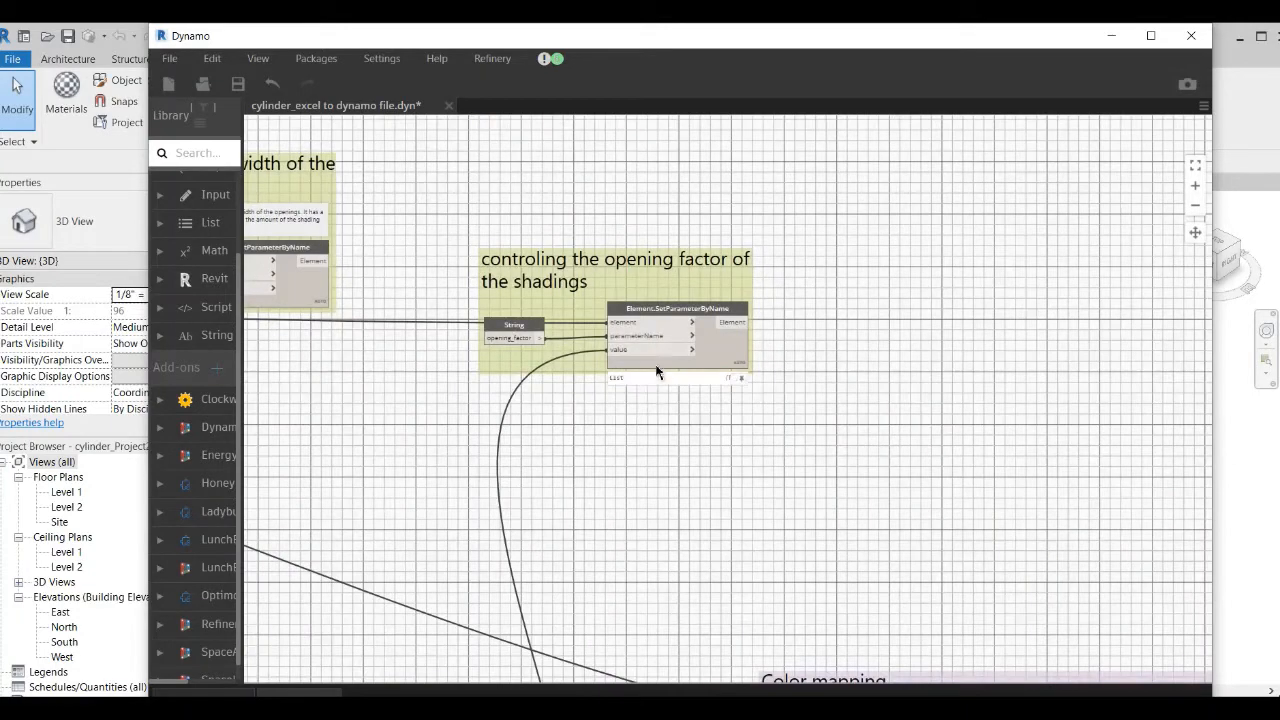
pyautogui.scroll(3, 650, 366)
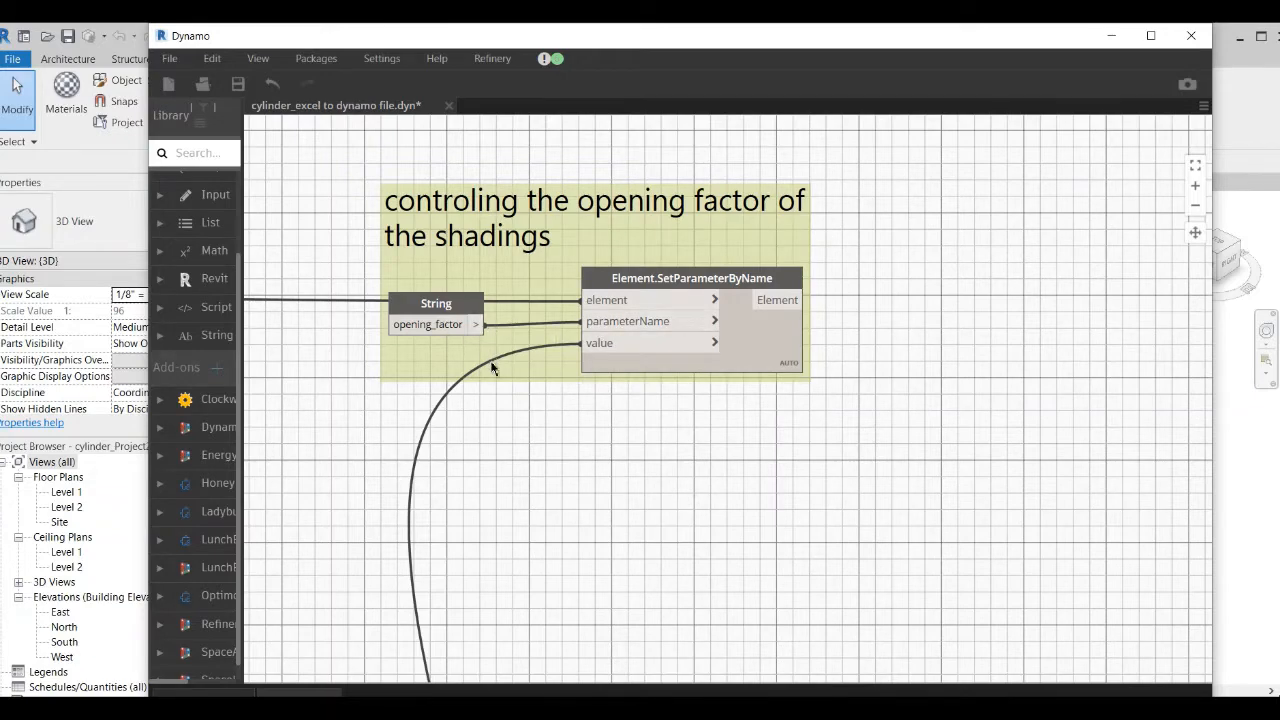
# Step: Examine the Color mapping group, including its Color.ByARGB, Color Range and Element.OverrideColorInView nodes
pyautogui.scroll(-5, 491, 368)
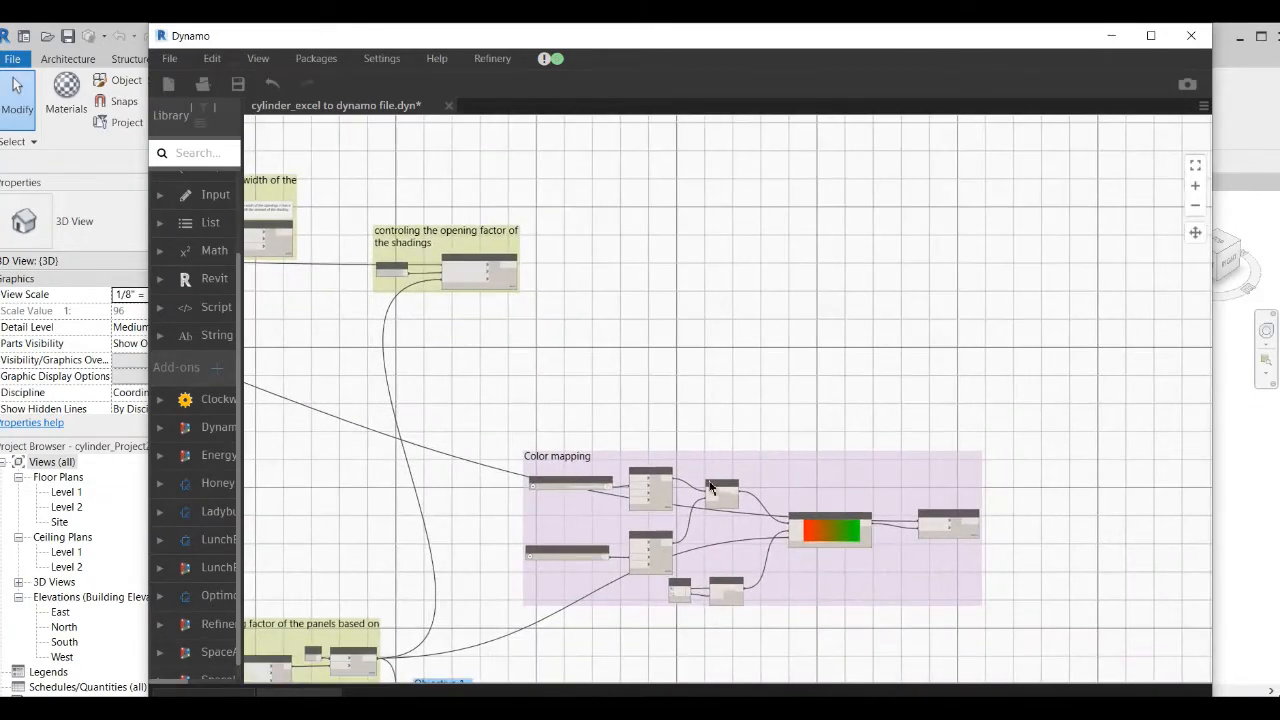
pyautogui.scroll(5, 710, 487)
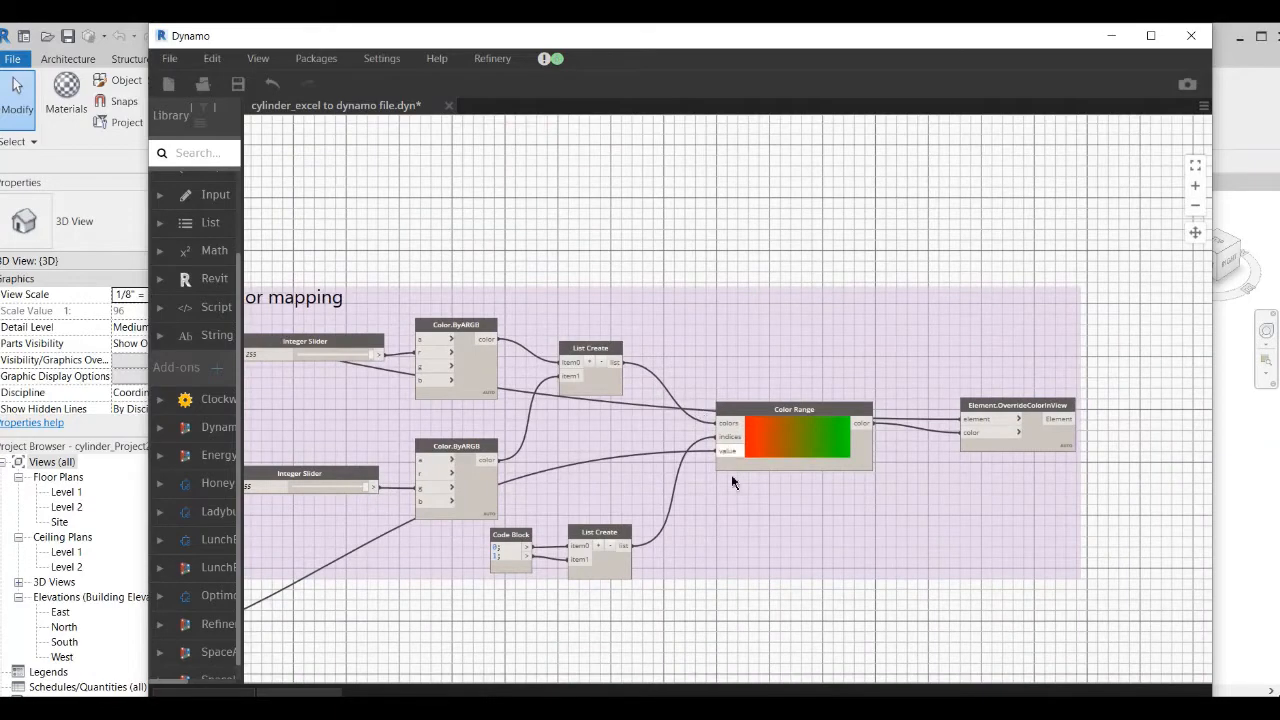
pyautogui.scroll(1, 845, 472)
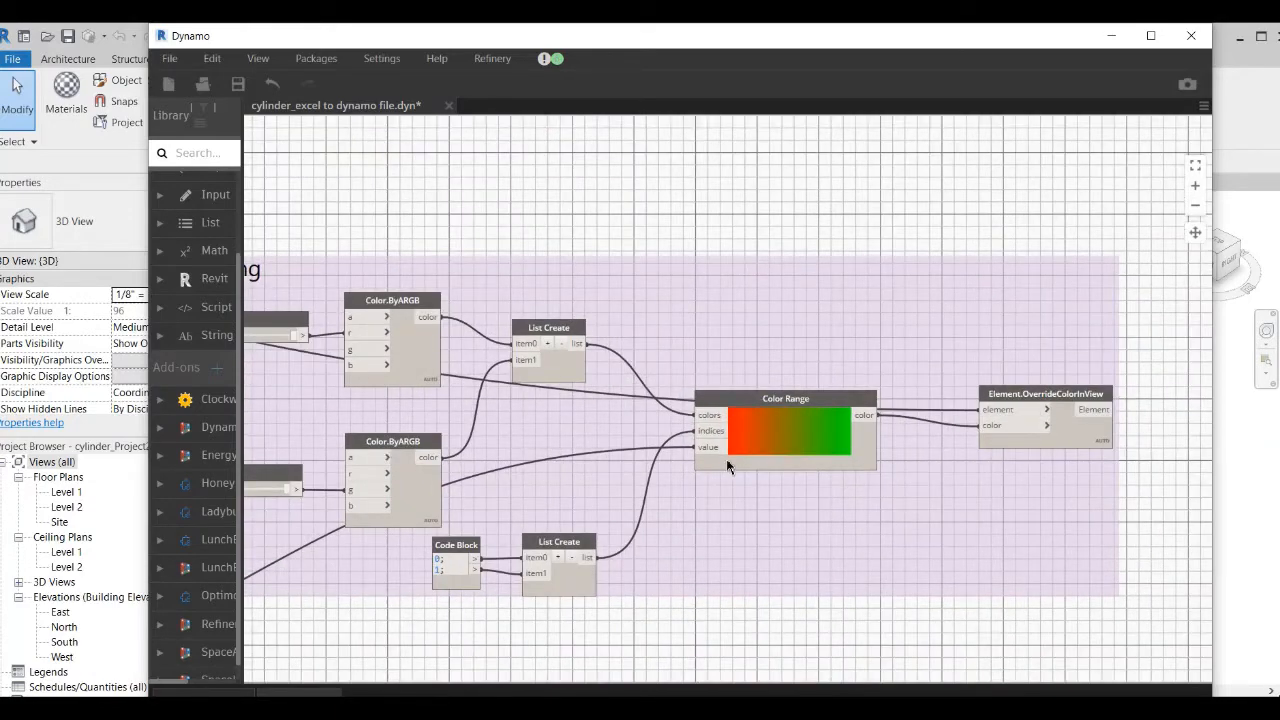
pyautogui.moveTo(727, 466)
pyautogui.scroll(-1, 550, 532)
pyautogui.moveTo(550, 532); pyautogui.dragTo(706, 433, button='middle')
# Step: Review how the Refinery sun vector sliders feed the sun movement simulation and the Objective 1 group
pyautogui.scroll(-3, 592, 479)
pyautogui.moveTo(513, 511); pyautogui.dragTo(912, 404, button='middle')
pyautogui.scroll(2, 398, 479)
pyautogui.moveTo(398, 479); pyautogui.dragTo(612, 482, button='middle')
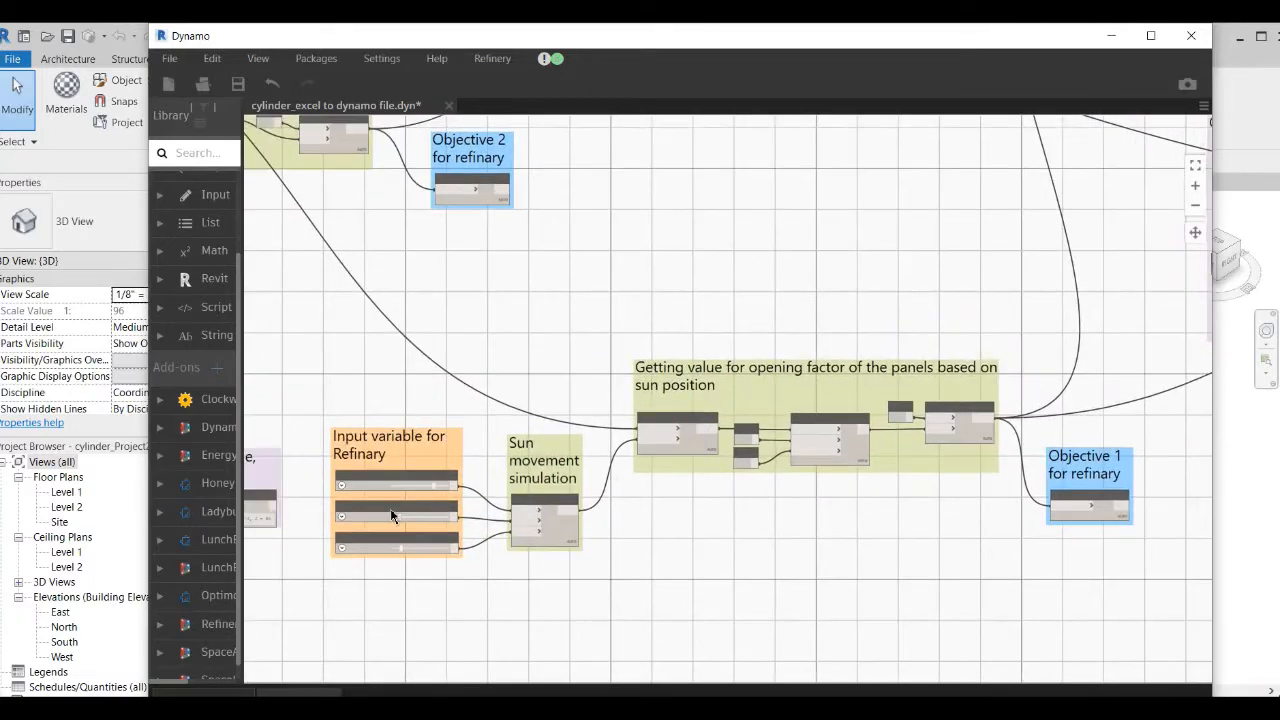
pyautogui.moveTo(337, 522); pyautogui.dragTo(397, 503, button='middle')
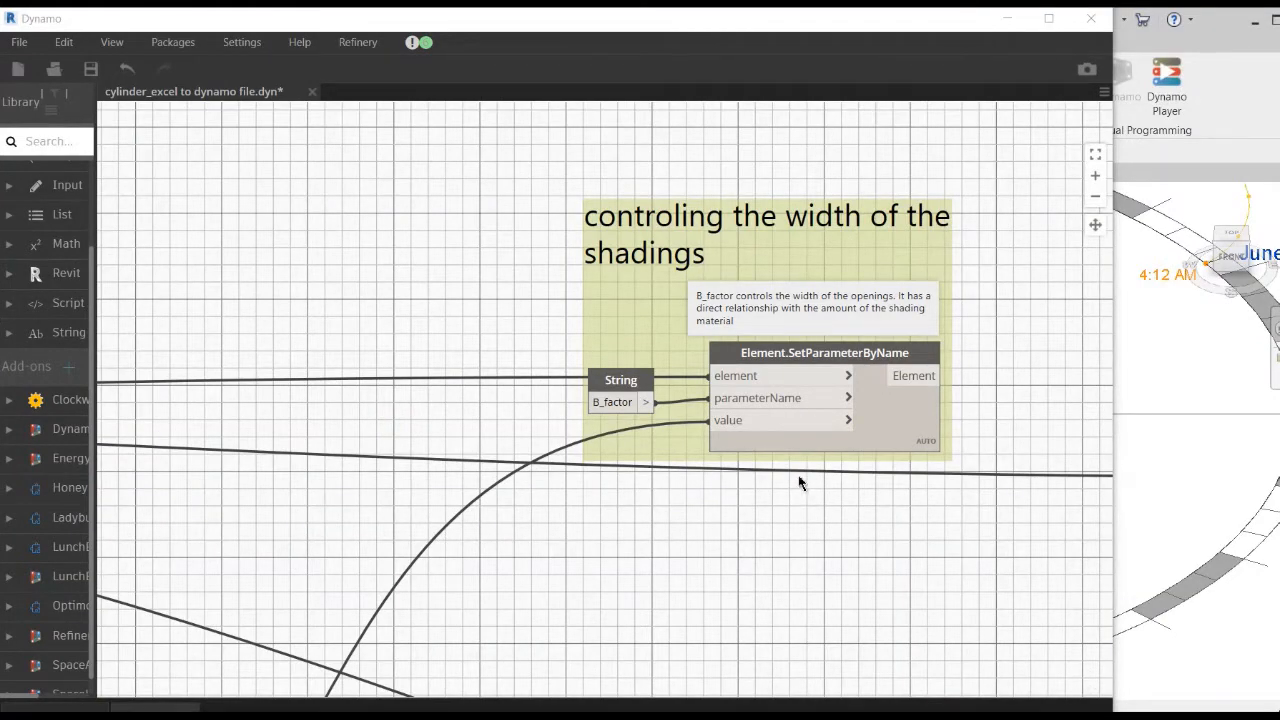
# Step: Switch from the shading width group to Revit and orbit the 3D view to inspect the adjacent building and cylinder panels
pyautogui.moveTo(796, 473); pyautogui.dragTo(762, 493, button='middle')
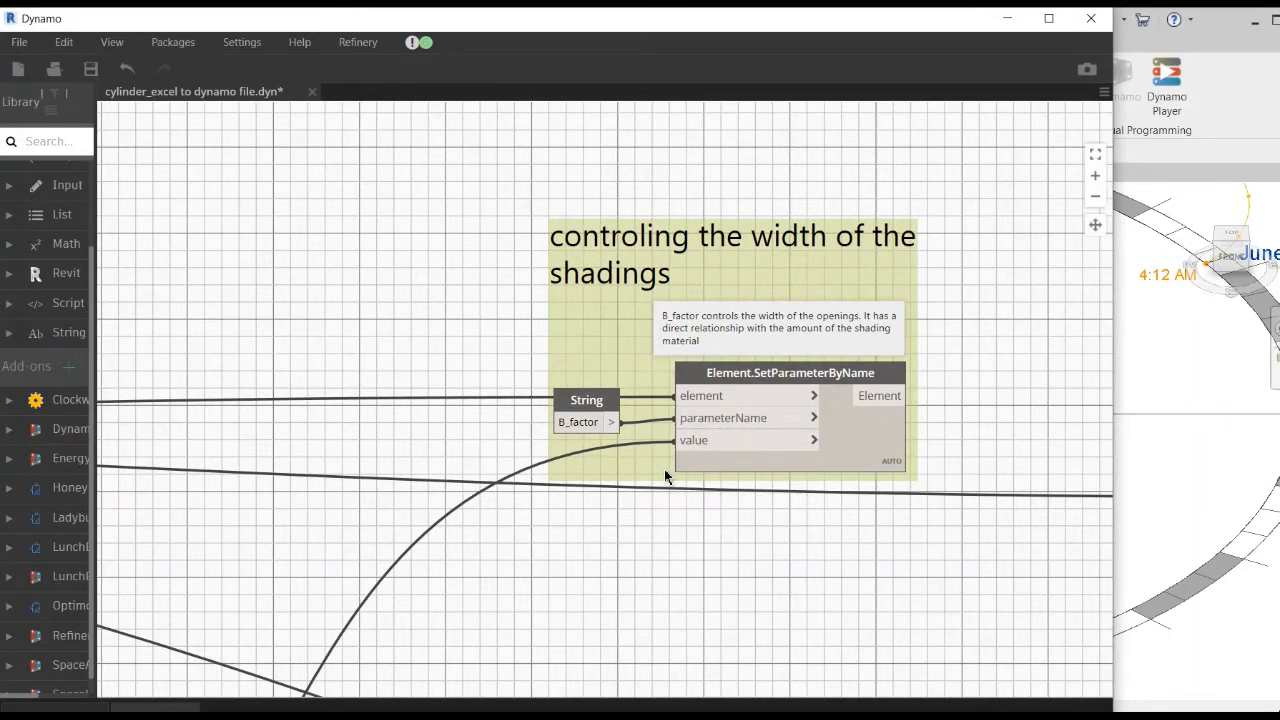
pyautogui.click(1003, 26)
pyautogui.keyDown('shift'); pyautogui.moveTo(643, 337); pyautogui.dragTo(733, 425, button='middle'); pyautogui.keyUp('shift')
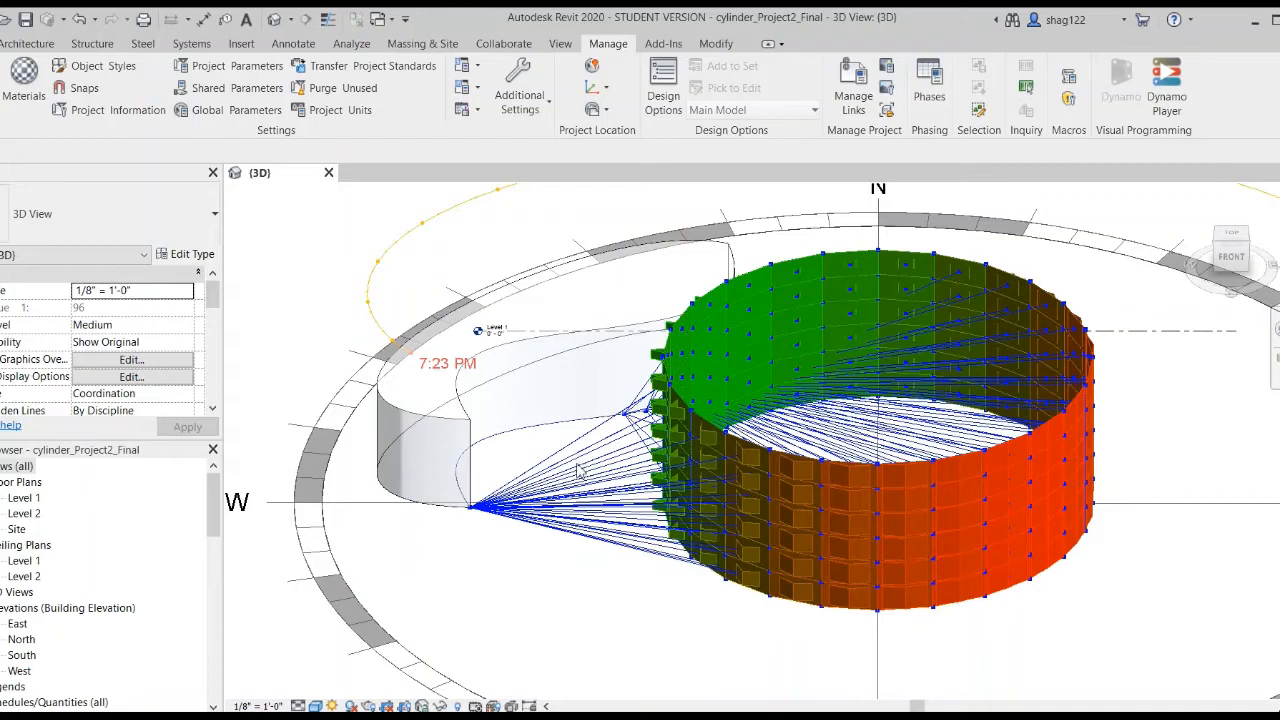
pyautogui.moveTo(575, 462)
pyautogui.keyDown('shift'); pyautogui.mouseDown(button='middle')
pyautogui.moveTo(677, 471)
pyautogui.moveTo(728, 494)
pyautogui.moveTo(690, 531)
pyautogui.moveTo(626, 532)
pyautogui.moveTo(809, 534)
pyautogui.moveTo(732, 534)
pyautogui.moveTo(573, 472)
pyautogui.mouseUp(button='middle'); pyautogui.keyUp('shift')
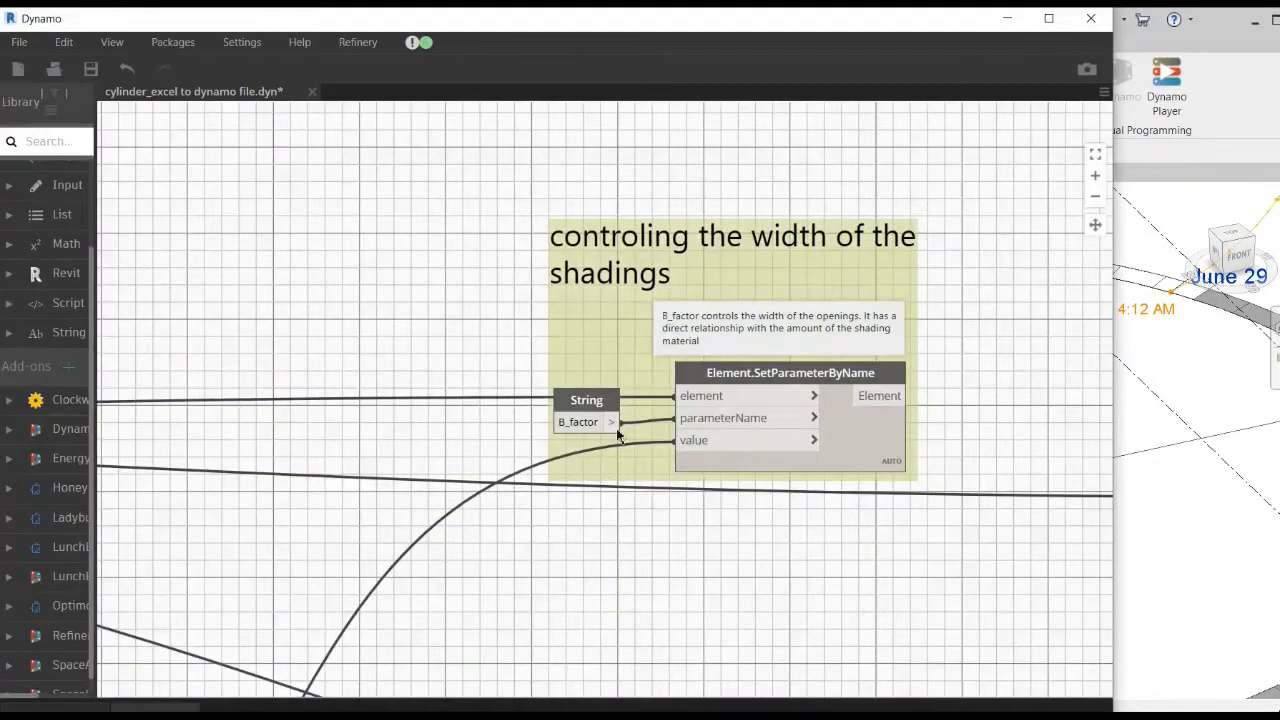
# Step: Back in Dynamo, examine the group measuring distances between panel mid points and the closest points on the desired curve
pyautogui.scroll(-5, 608, 428)
pyautogui.moveTo(509, 474); pyautogui.dragTo(654, 429, button='middle')
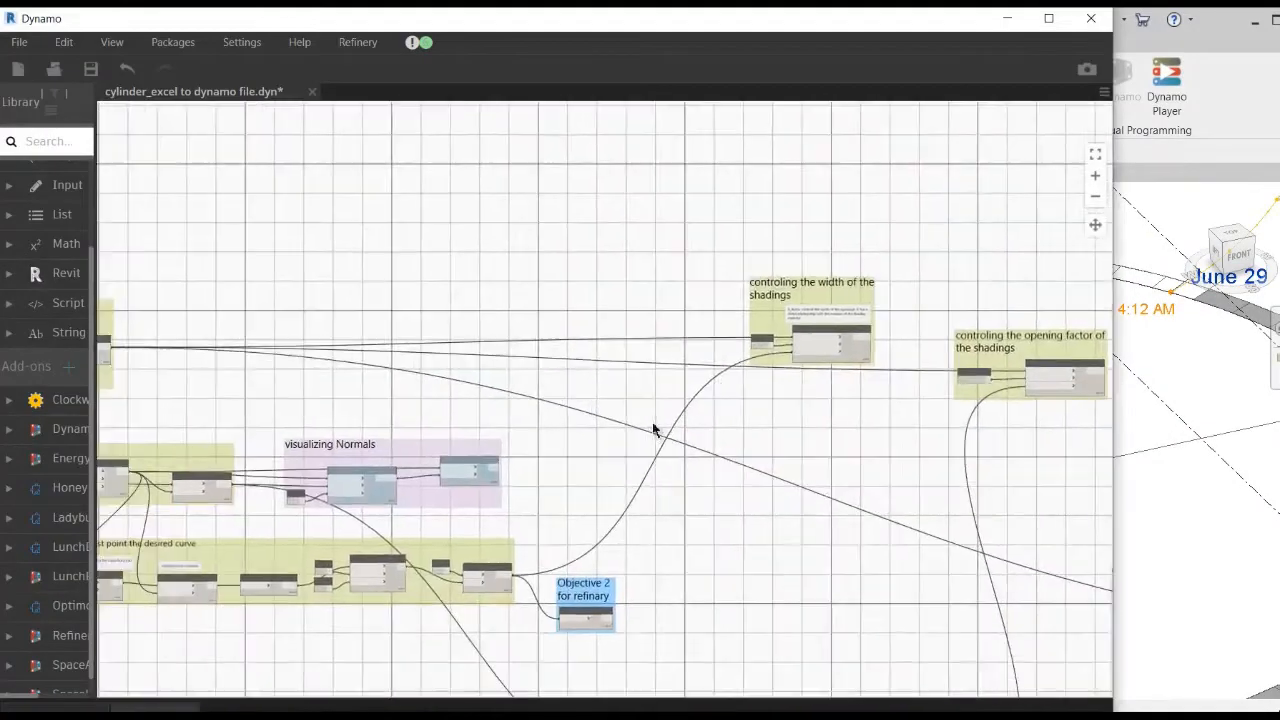
pyautogui.moveTo(518, 508); pyautogui.dragTo(629, 417, button='middle')
pyautogui.scroll(6, 630, 418)
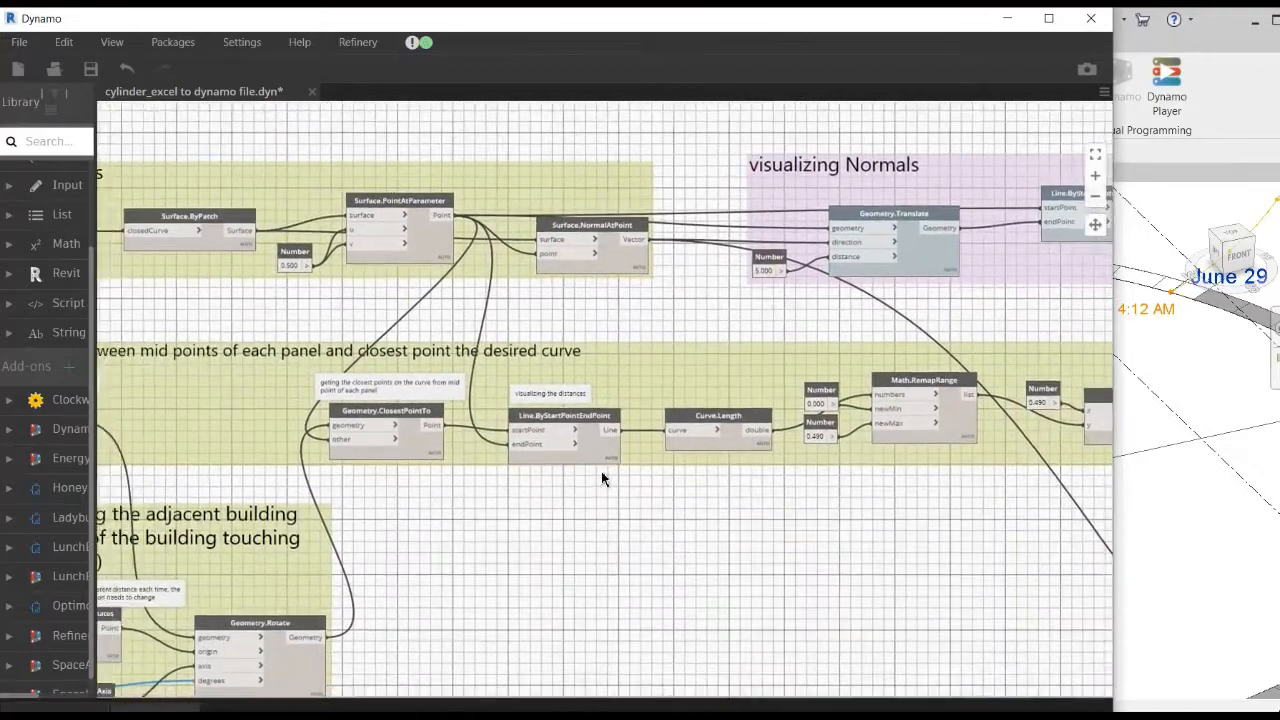
pyautogui.moveTo(601, 472); pyautogui.dragTo(468, 492, button='middle')
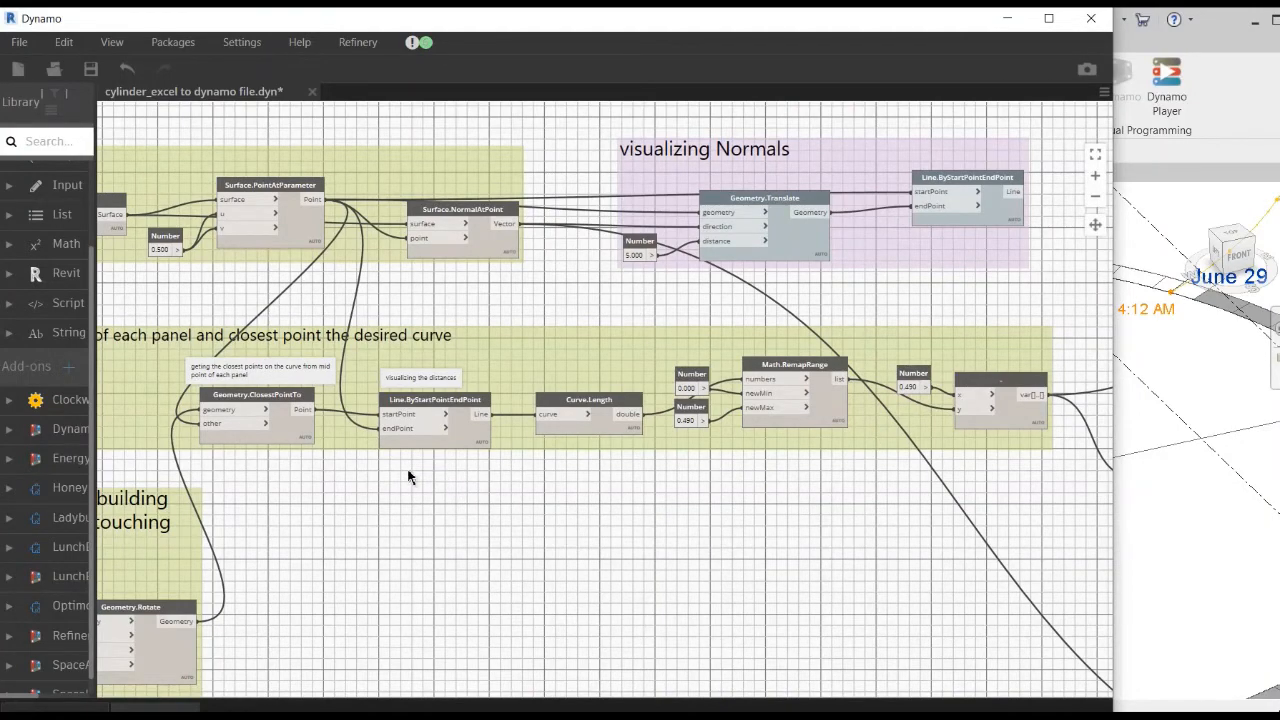
pyautogui.moveTo(433, 470); pyautogui.dragTo(658, 446, button='middle')
pyautogui.moveTo(446, 499); pyautogui.dragTo(546, 489, button='middle')
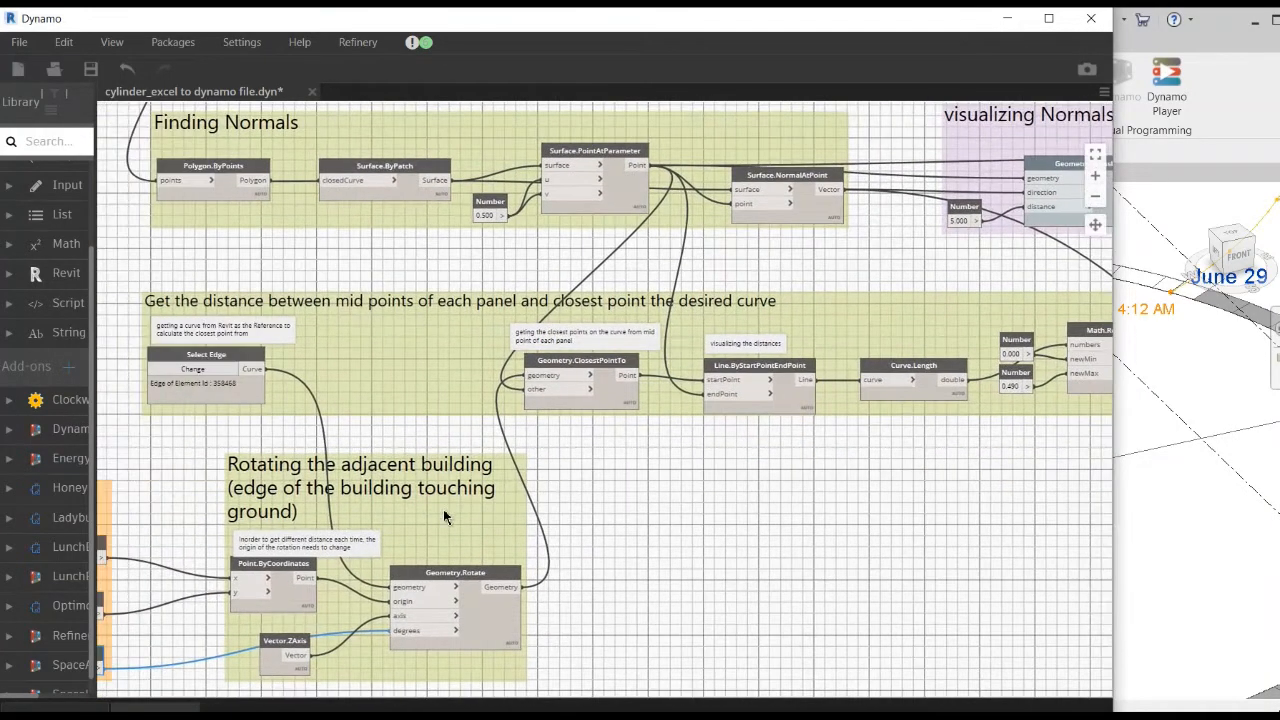
pyautogui.moveTo(421, 514); pyautogui.dragTo(544, 467, button='middle')
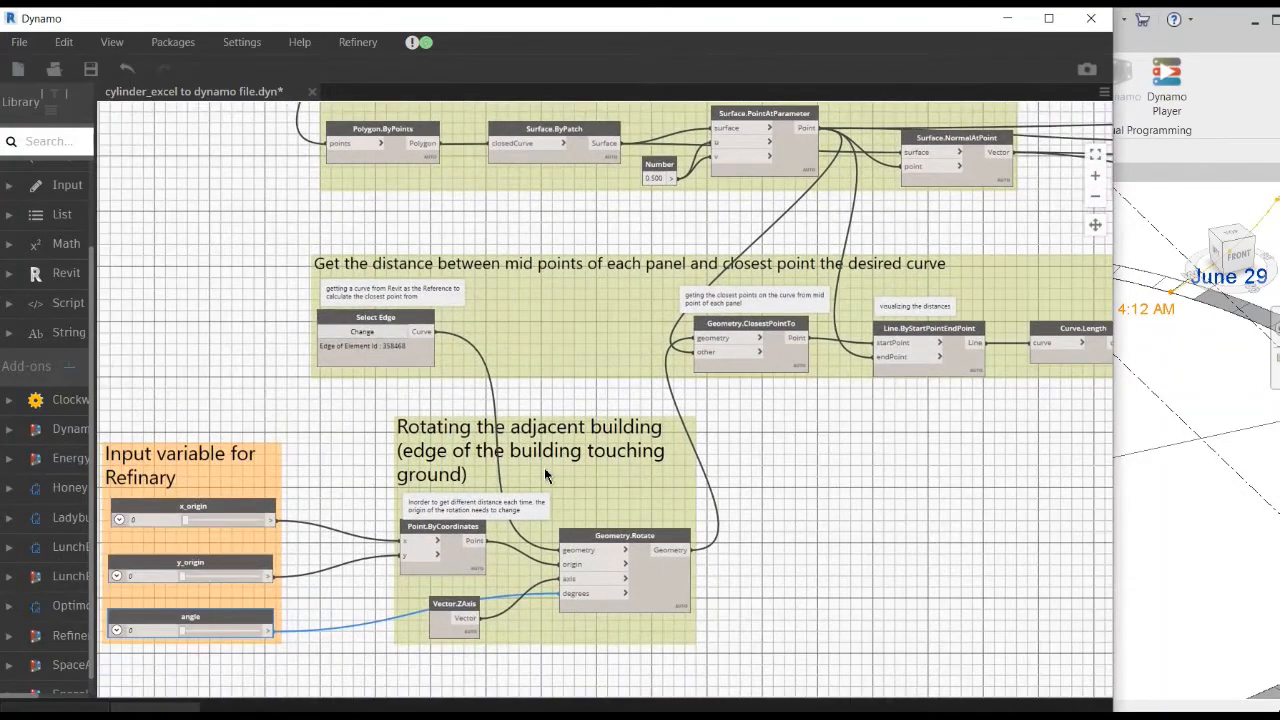
# Step: Examine the adjacent building rotation group, selecting Geometry.Rotate to trace its links from the x_origin, y_origin and angle sliders
pyautogui.click(428, 500)
pyautogui.moveTo(428, 500); pyautogui.dragTo(455, 511, button='middle')
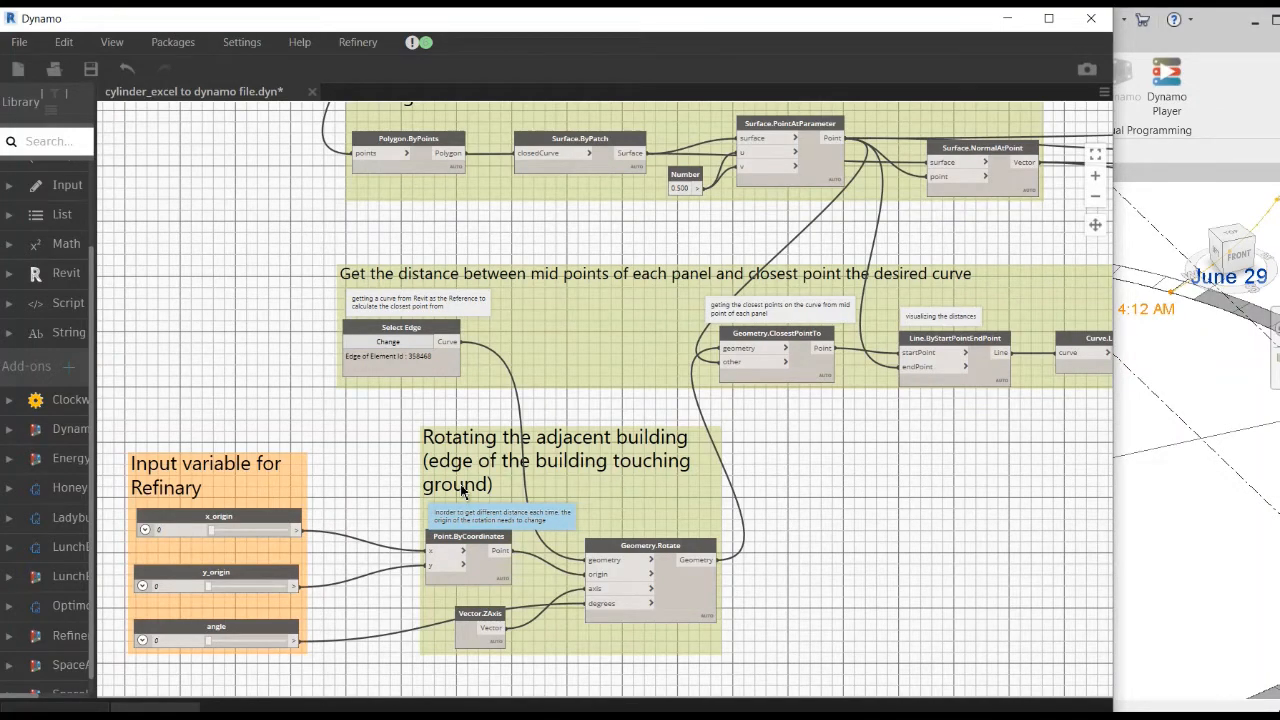
pyautogui.moveTo(406, 509); pyautogui.dragTo(545, 454, button='middle')
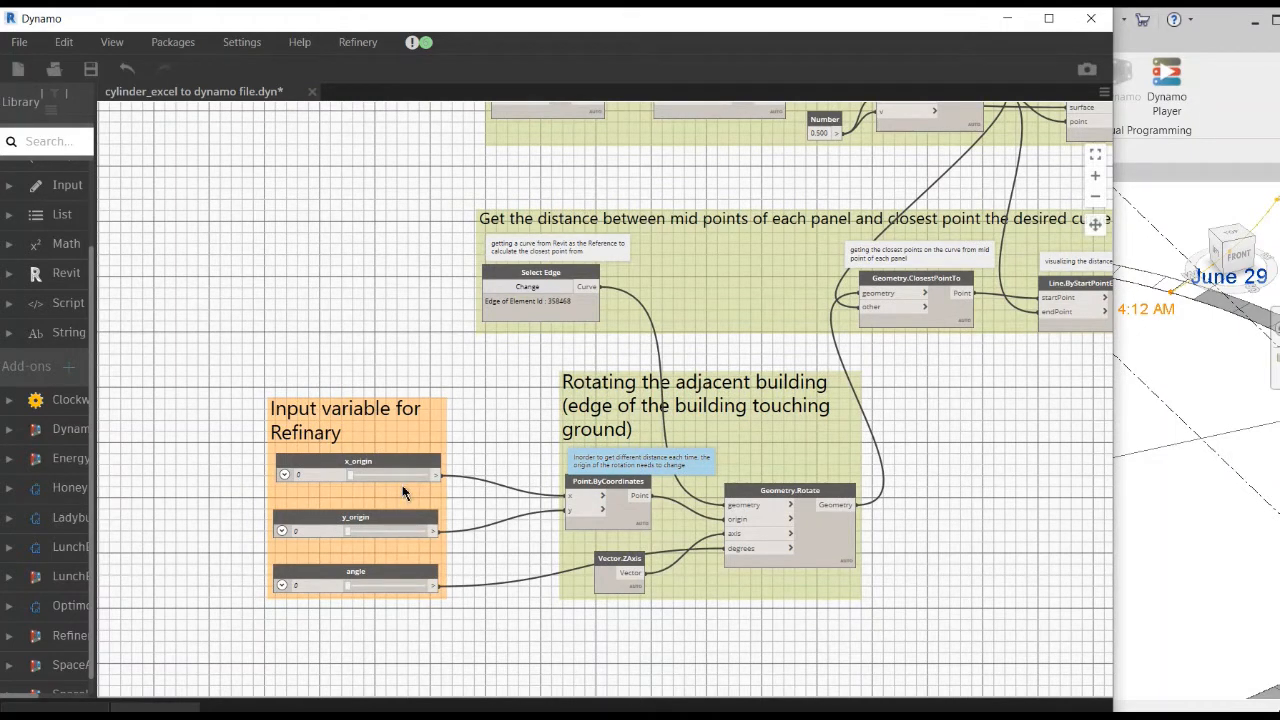
pyautogui.moveTo(403, 492); pyautogui.dragTo(290, 399, button='middle')
pyautogui.scroll(2, 678, 408)
pyautogui.click(677, 400)
pyautogui.moveTo(677, 400); pyautogui.dragTo(676, 397)
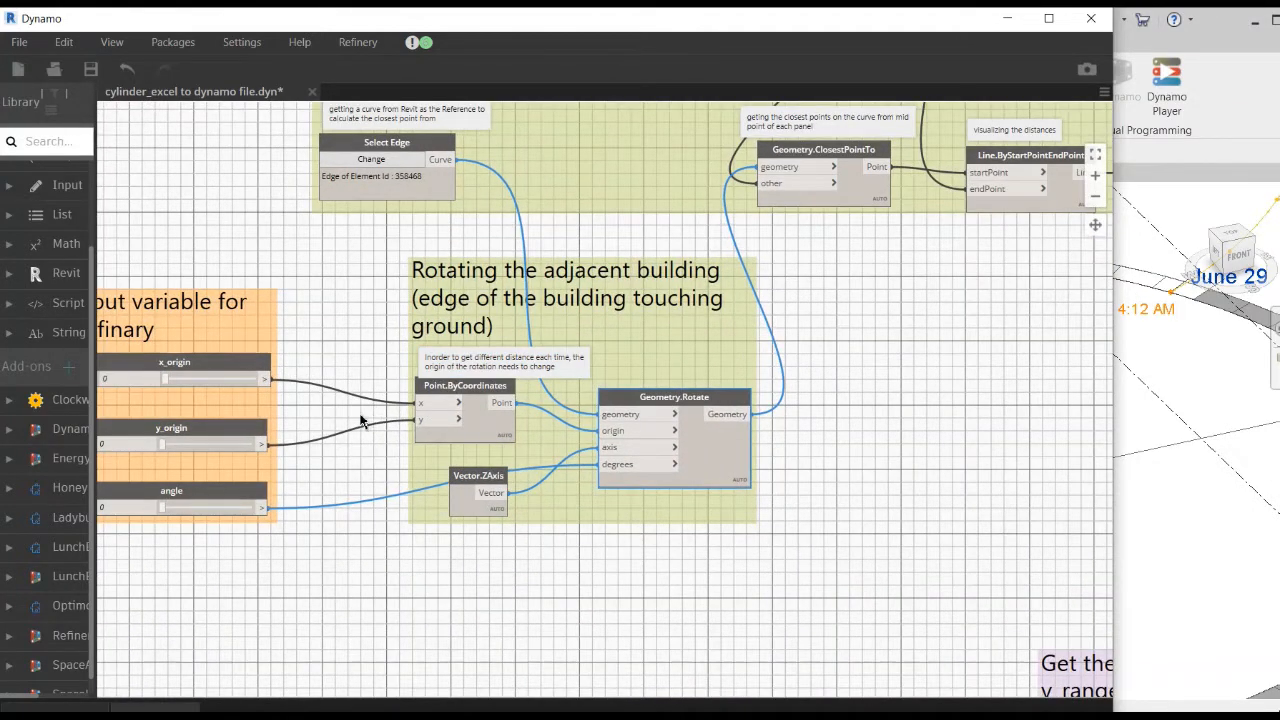
pyautogui.moveTo(284, 419); pyautogui.dragTo(328, 411, button='middle')
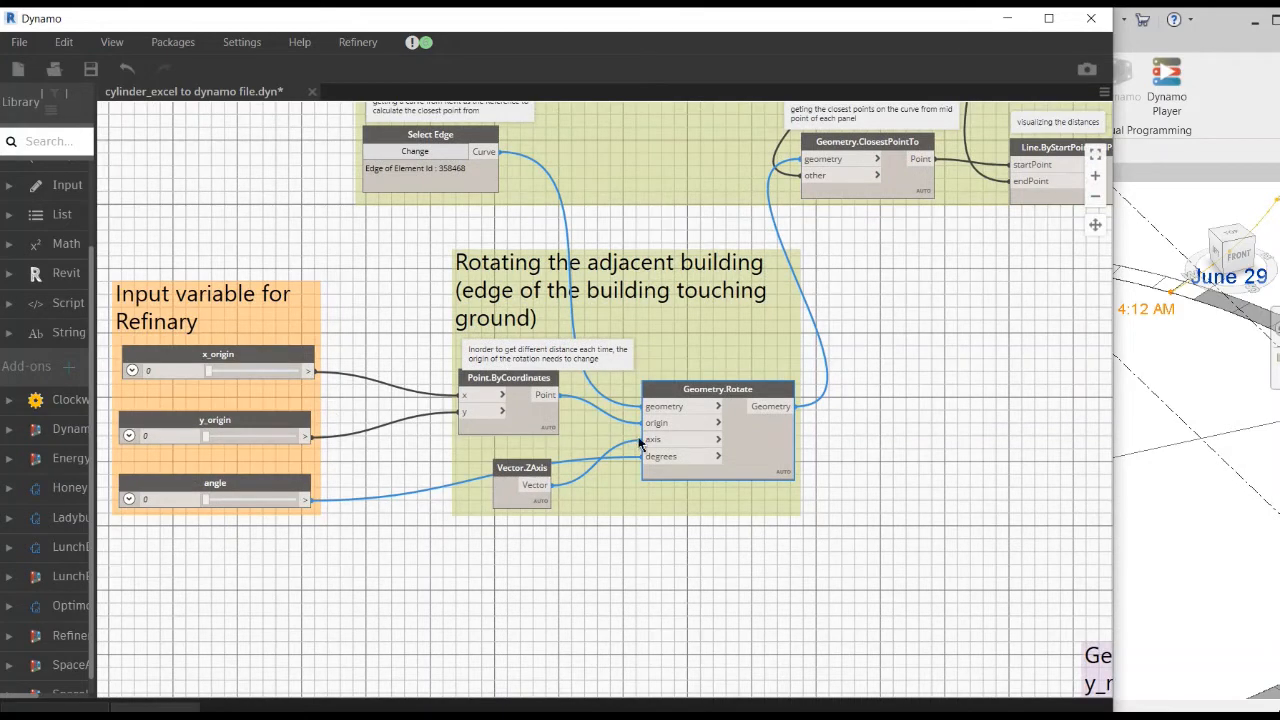
pyautogui.moveTo(412, 451); pyautogui.dragTo(450, 446, button='middle')
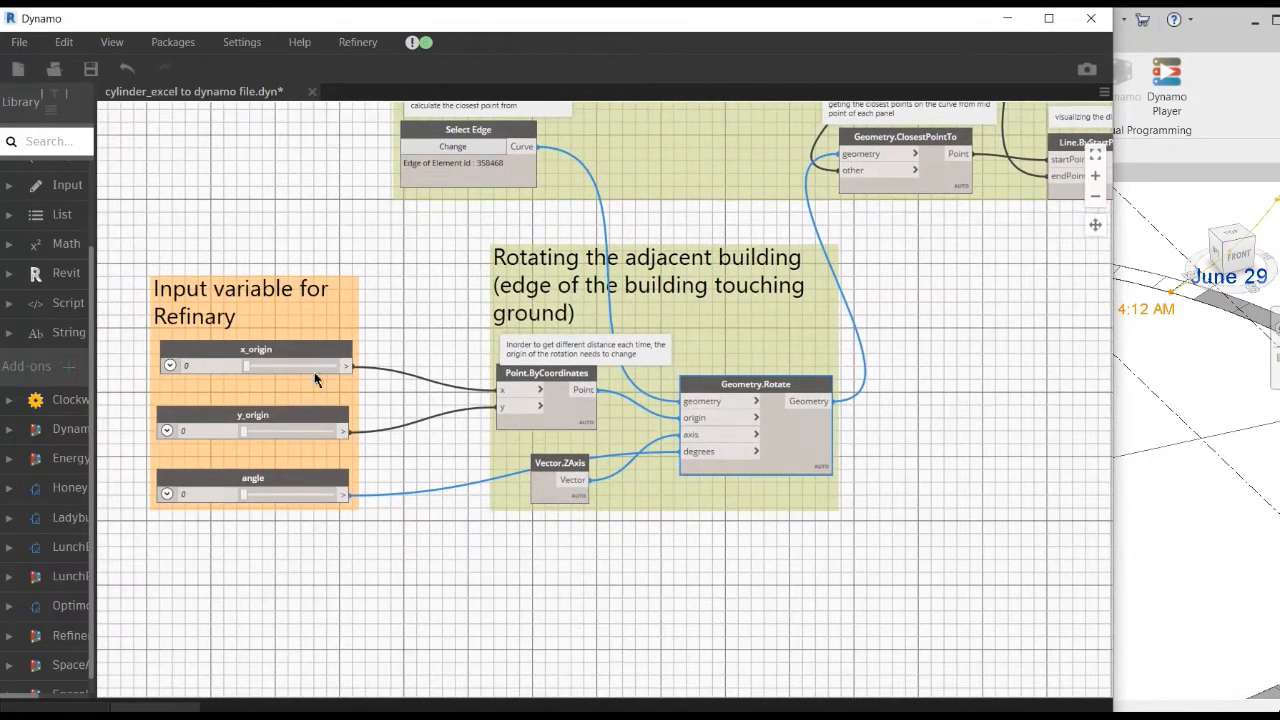
pyautogui.moveTo(503, 489); pyautogui.dragTo(469, 476, button='middle')
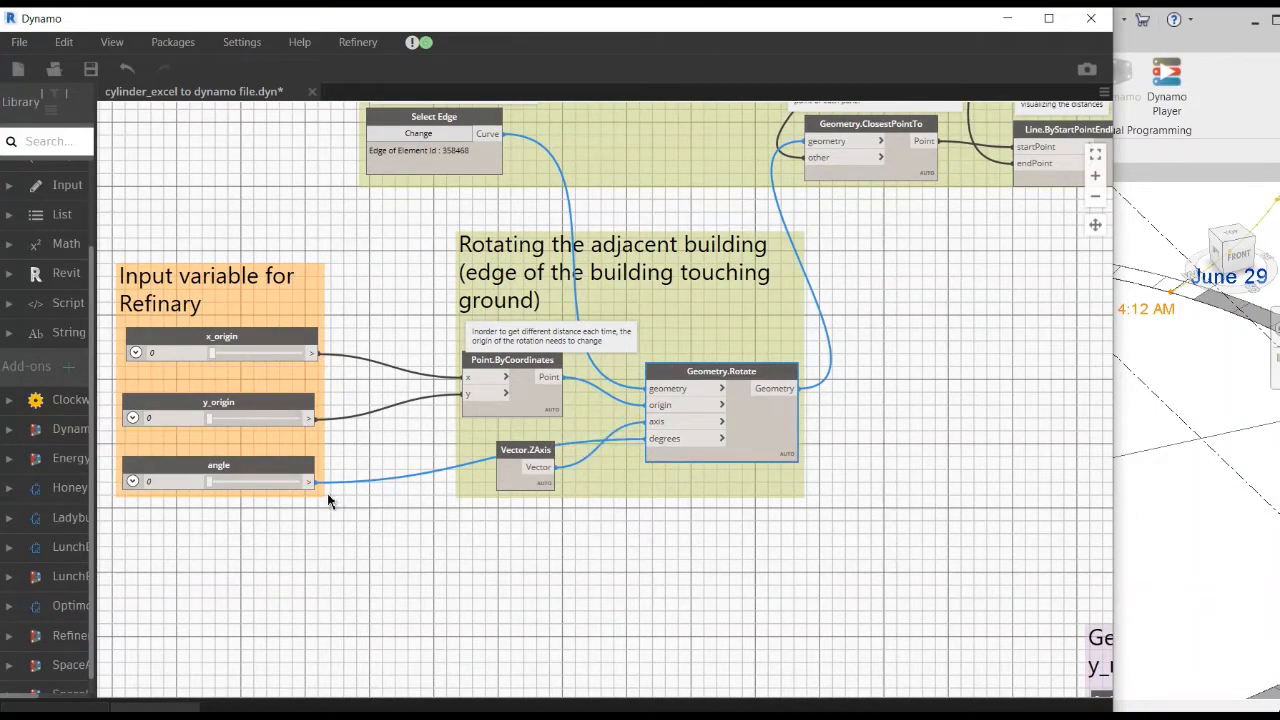
pyautogui.moveTo(325, 492); pyautogui.dragTo(373, 491, button='middle')
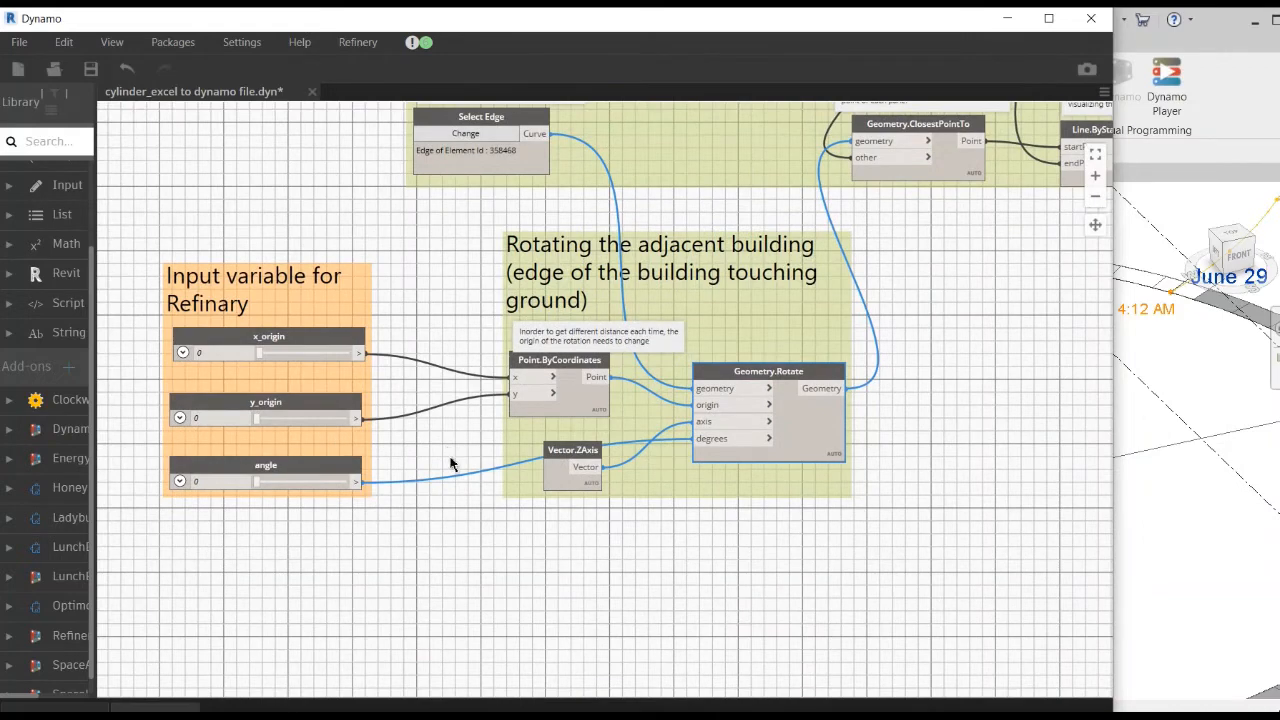
# Step: Follow the distance group through Curve.Length to Math.RemapRange and inspect the remapped output
pyautogui.scroll(-2, 451, 459)
pyautogui.moveTo(963, 395); pyautogui.dragTo(683, 418, button='middle')
pyautogui.moveTo(993, 371); pyautogui.dragTo(637, 393, button='middle')
pyautogui.moveTo(717, 311); pyautogui.dragTo(560, 351, button='middle')
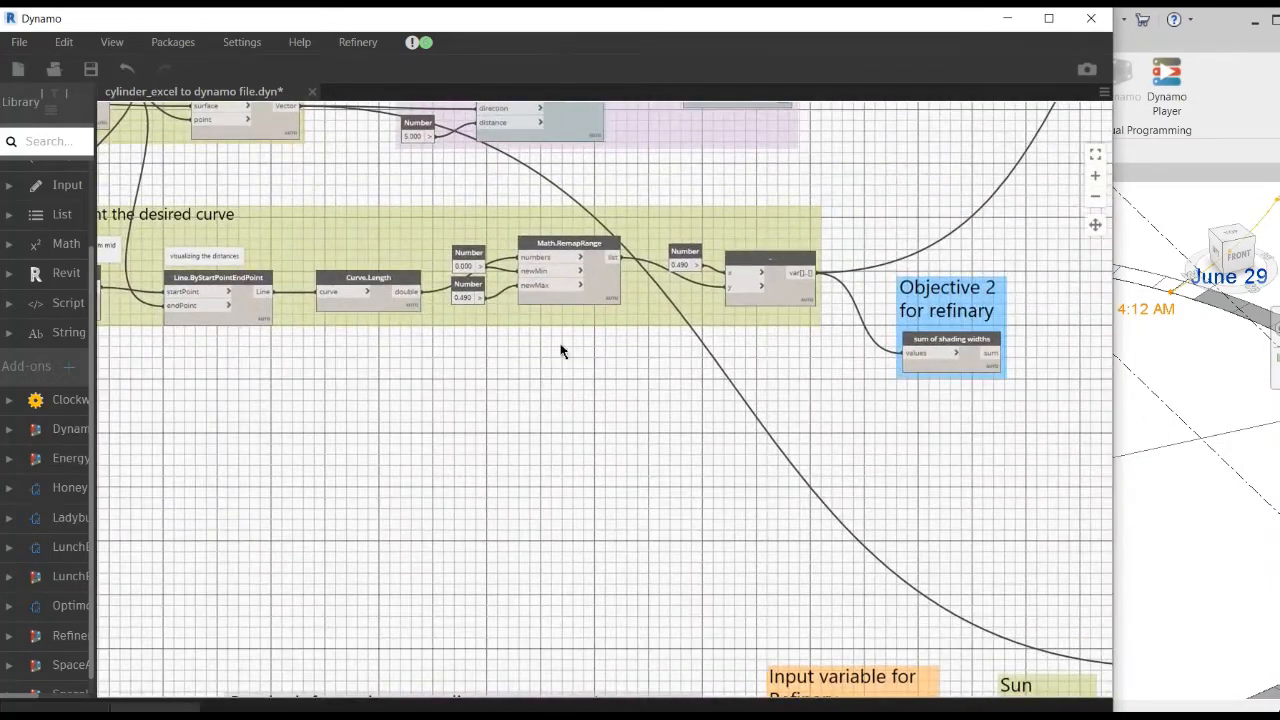
pyautogui.scroll(2, 389, 306)
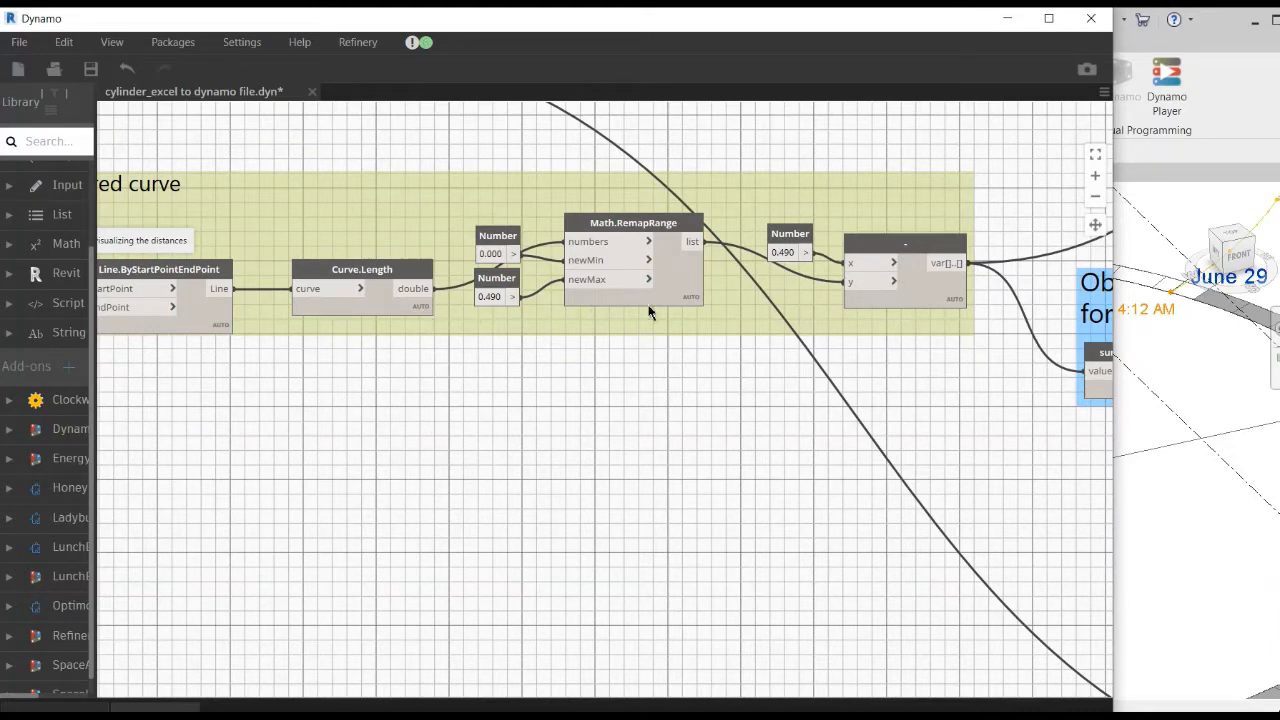
pyautogui.moveTo(692, 324)
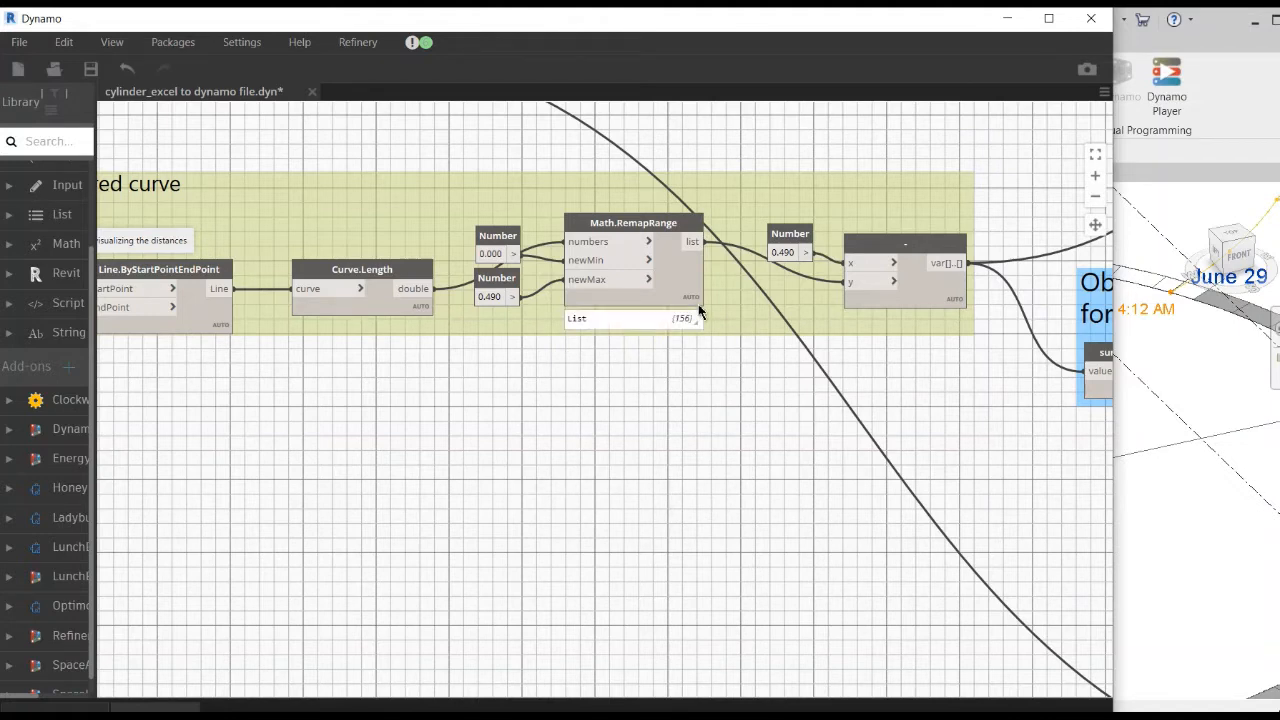
# Step: Trace the remapped distance values to the B_factor group controlling the width of the shadings
pyautogui.scroll(-4, 674, 366)
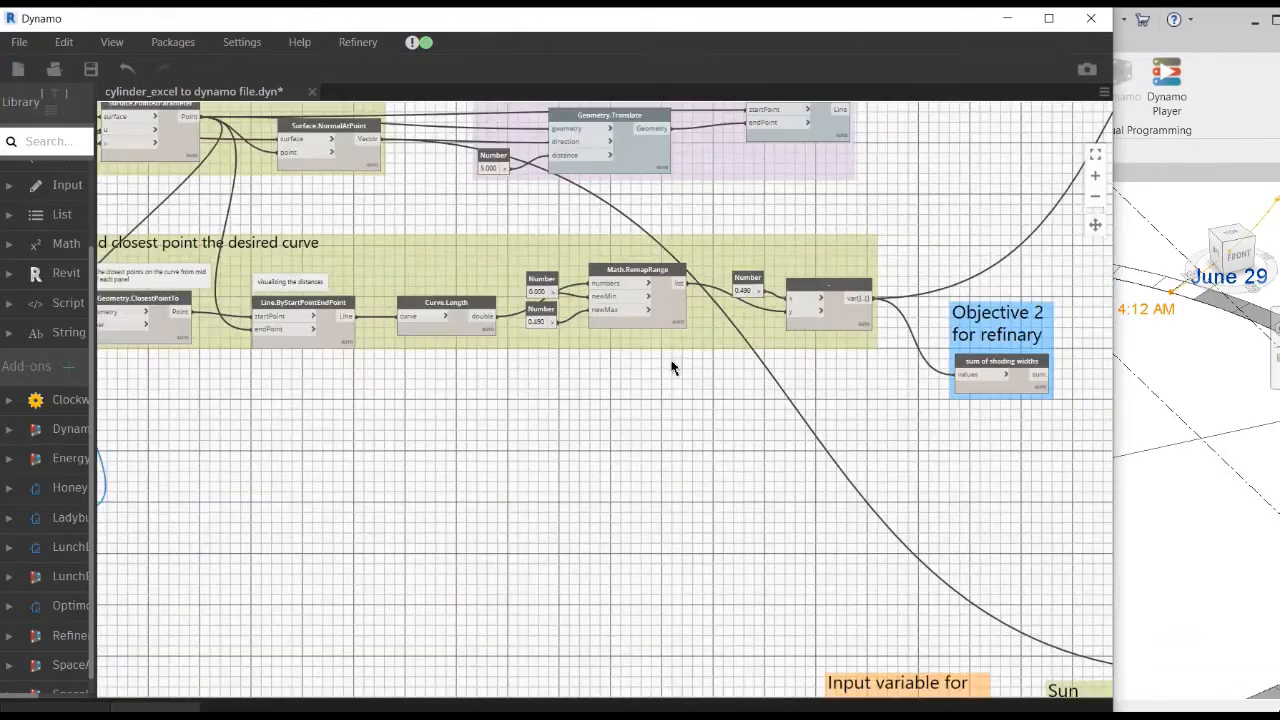
pyautogui.scroll(-5, 694, 371)
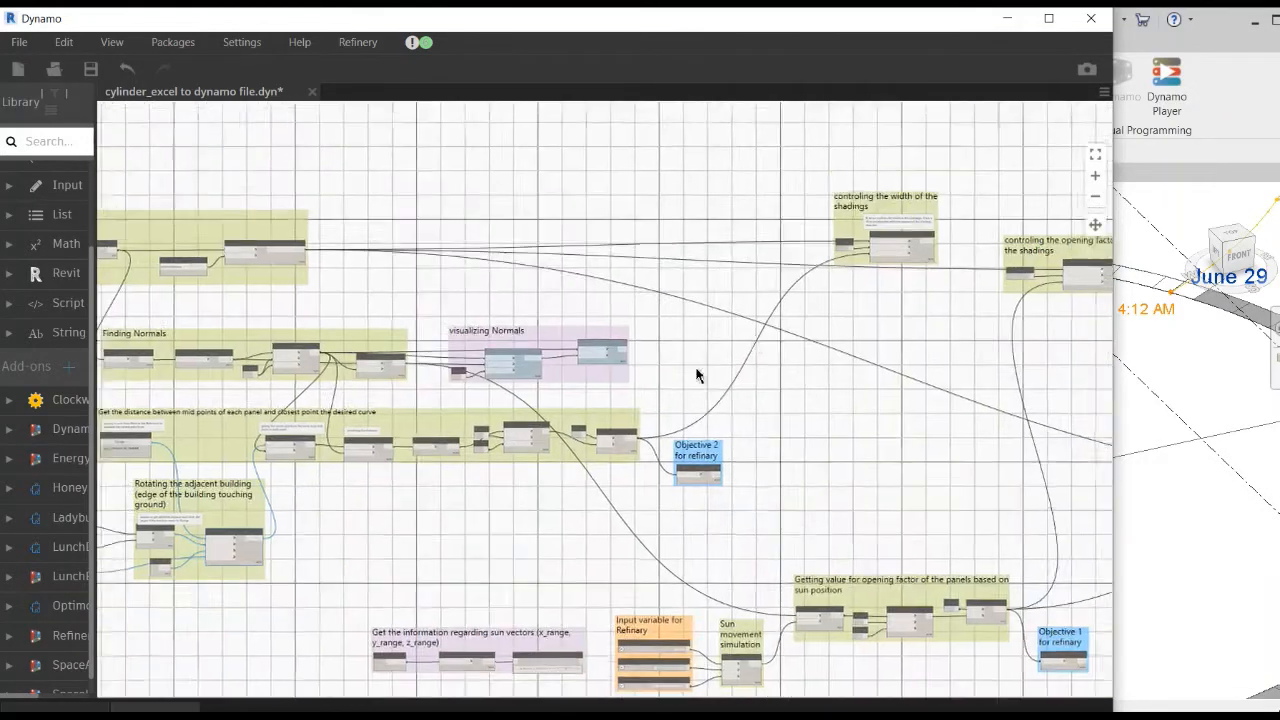
pyautogui.scroll(8, 617, 374)
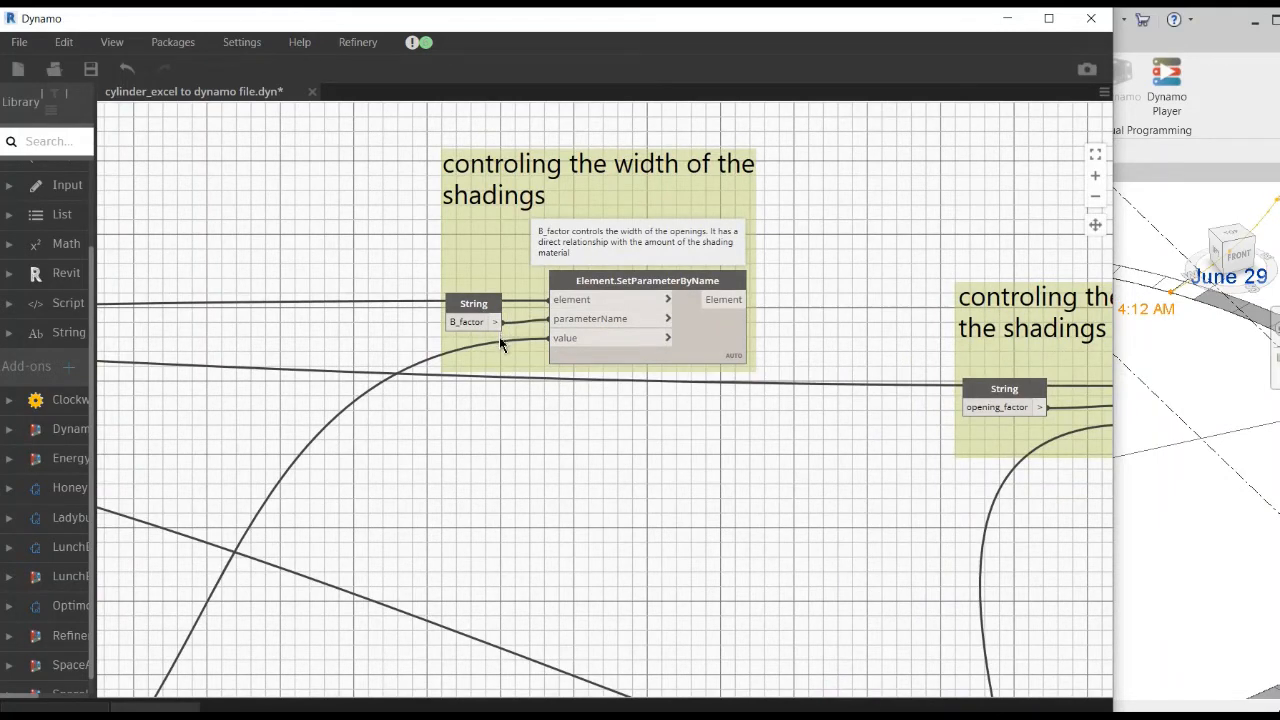
# Step: Trace back to the adjacent building's Refinery input group and check the sliders' Is Input setting
pyautogui.scroll(-4, 480, 340)
pyautogui.moveTo(406, 386); pyautogui.dragTo(589, 329, button='middle')
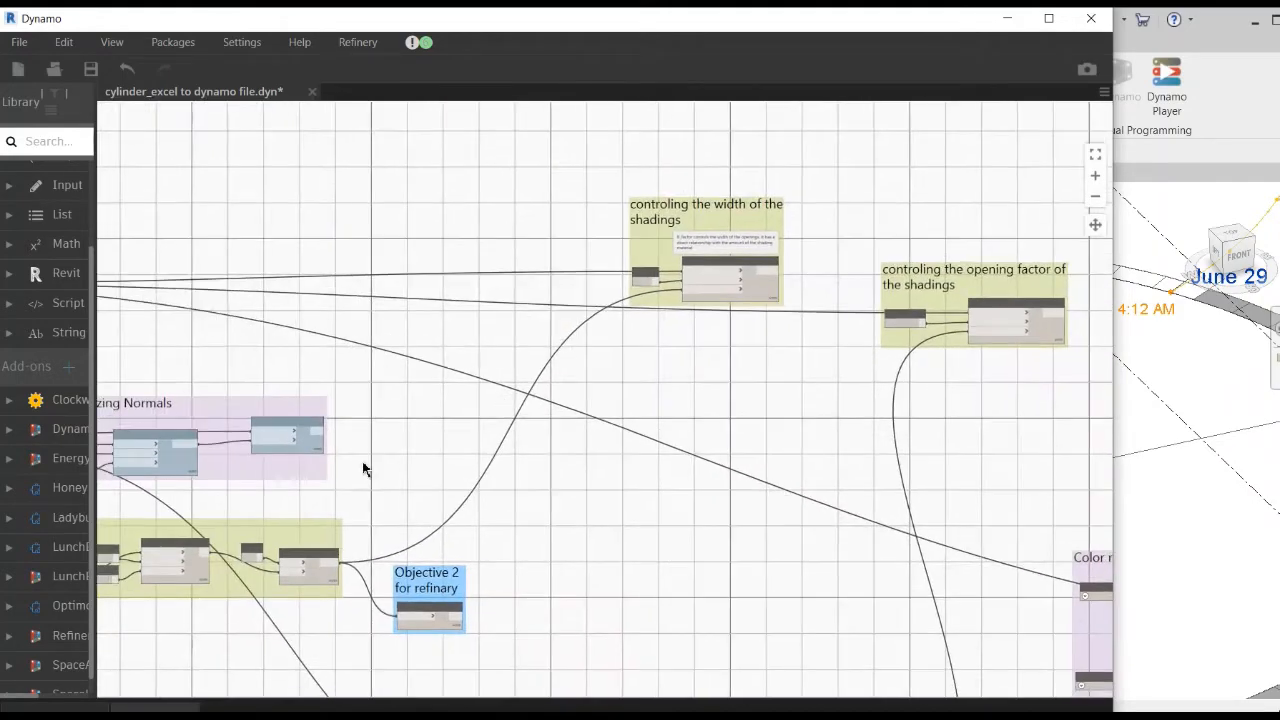
pyautogui.moveTo(363, 466); pyautogui.dragTo(486, 343, button='middle')
pyautogui.moveTo(376, 441); pyautogui.dragTo(485, 345, button='middle')
pyautogui.scroll(-3, 553, 513)
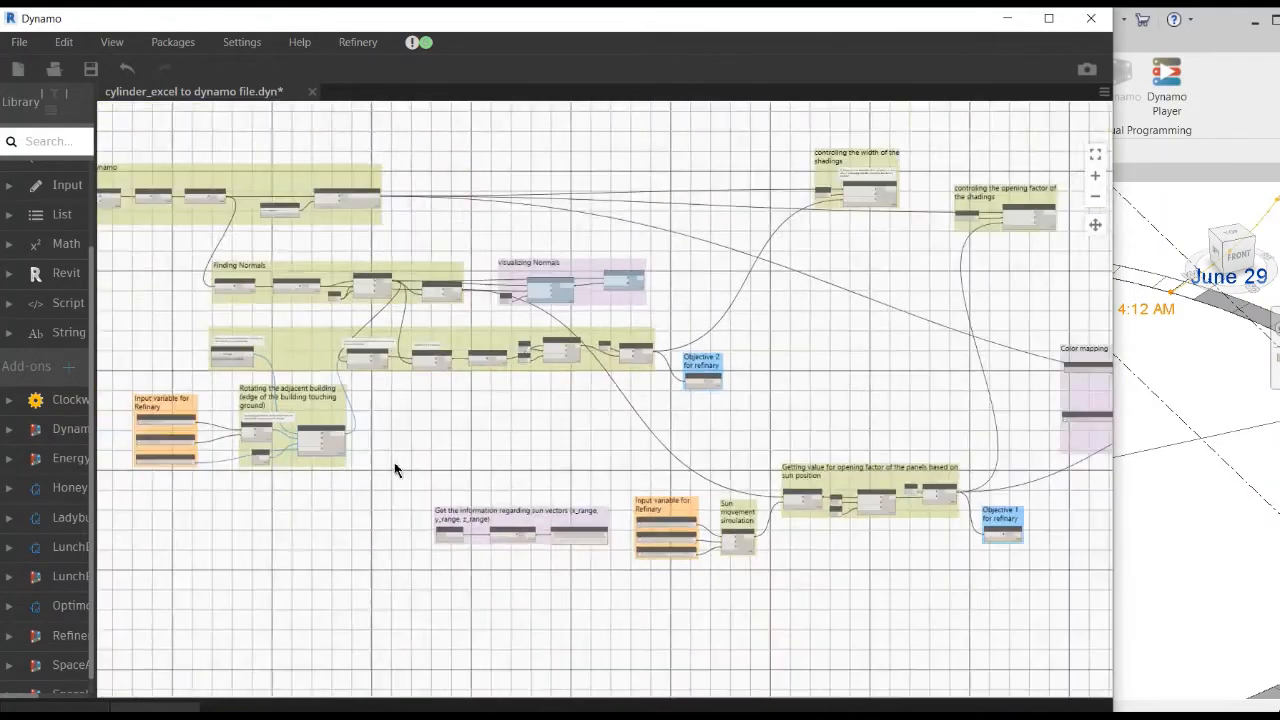
pyautogui.moveTo(394, 466); pyautogui.dragTo(449, 420, button='middle')
pyautogui.scroll(3, 449, 420)
pyautogui.scroll(2, 479, 449)
pyautogui.moveTo(479, 449); pyautogui.dragTo(610, 540)
pyautogui.rightClick(496, 395)
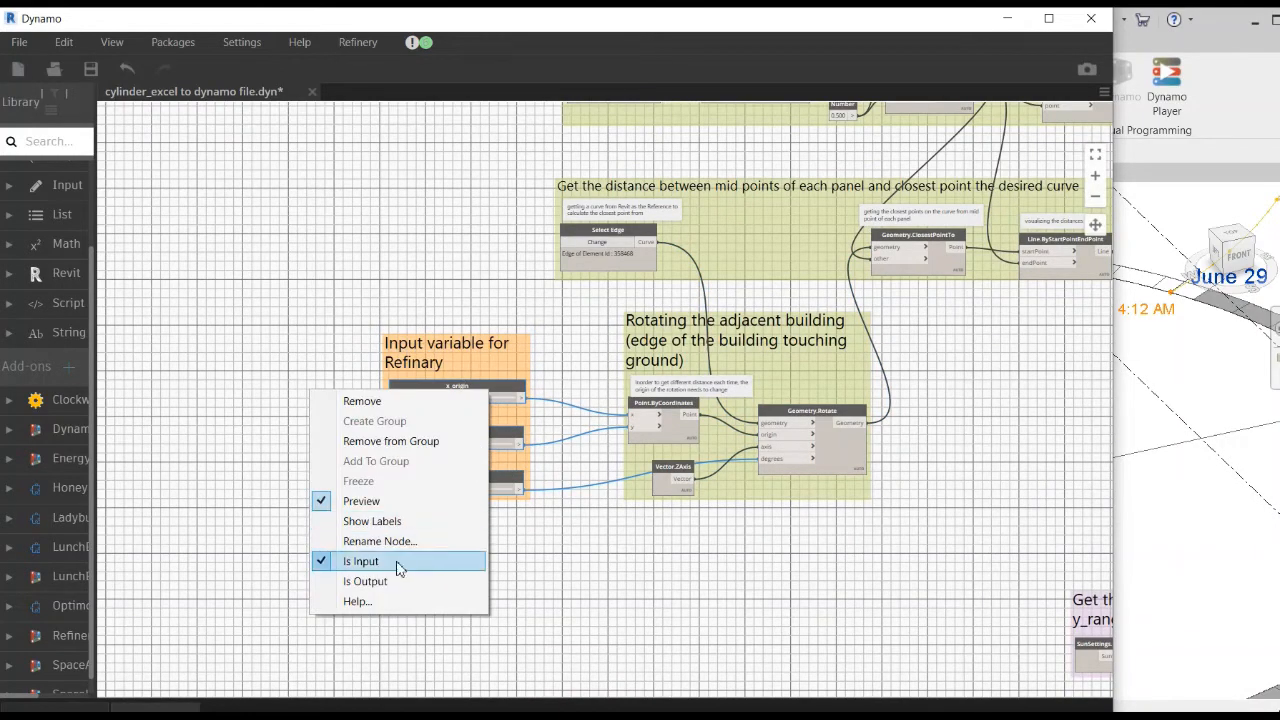
pyautogui.click(665, 535)
# Step: Locate the Objective 2 group and check the Is Output setting of the sum of shading widths node
pyautogui.scroll(-3, 540, 510)
pyautogui.moveTo(940, 475); pyautogui.dragTo(597, 451, button='middle')
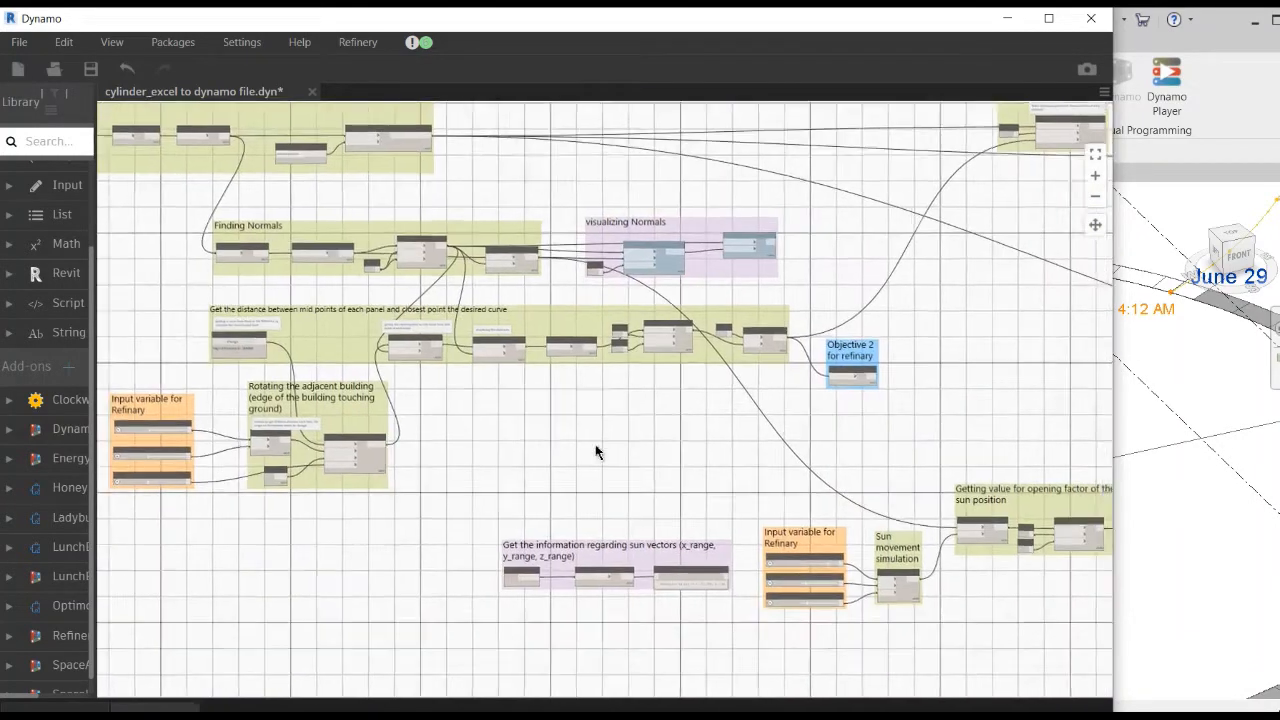
pyautogui.moveTo(843, 360); pyautogui.dragTo(677, 366, button='middle')
pyautogui.scroll(3, 677, 365)
pyautogui.scroll(2, 563, 385)
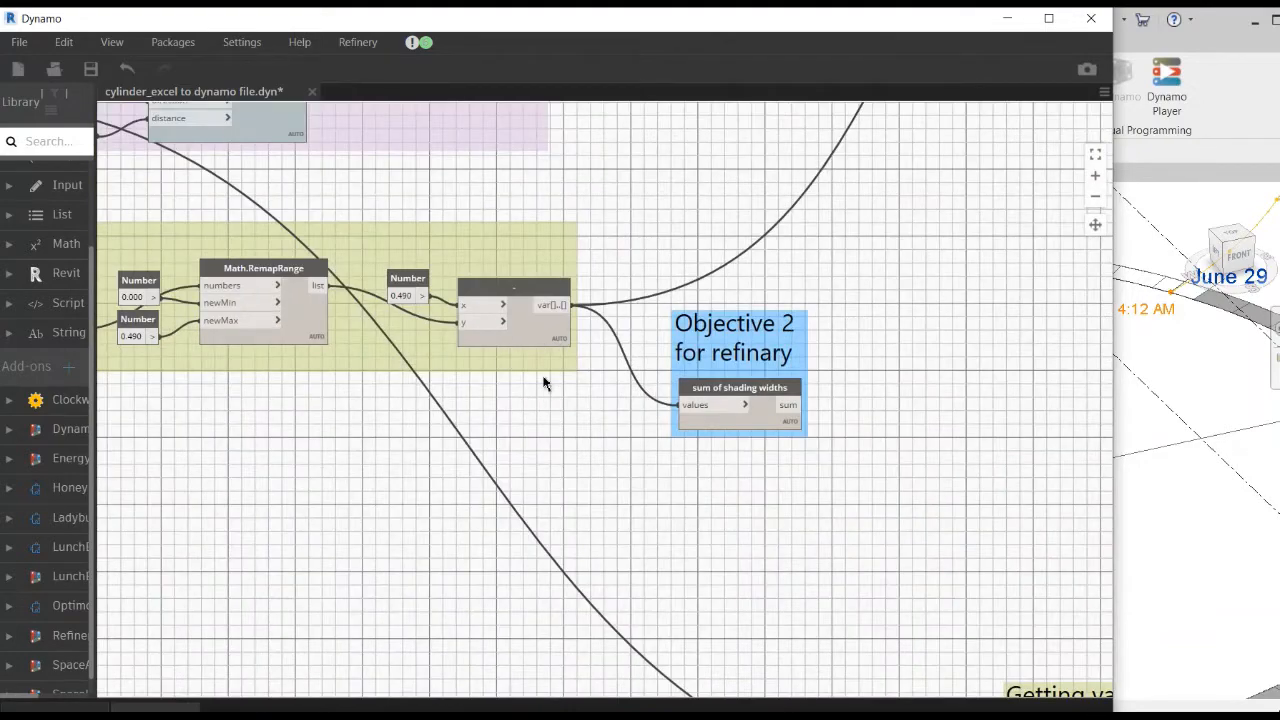
pyautogui.moveTo(543, 380); pyautogui.dragTo(482, 404, button='middle')
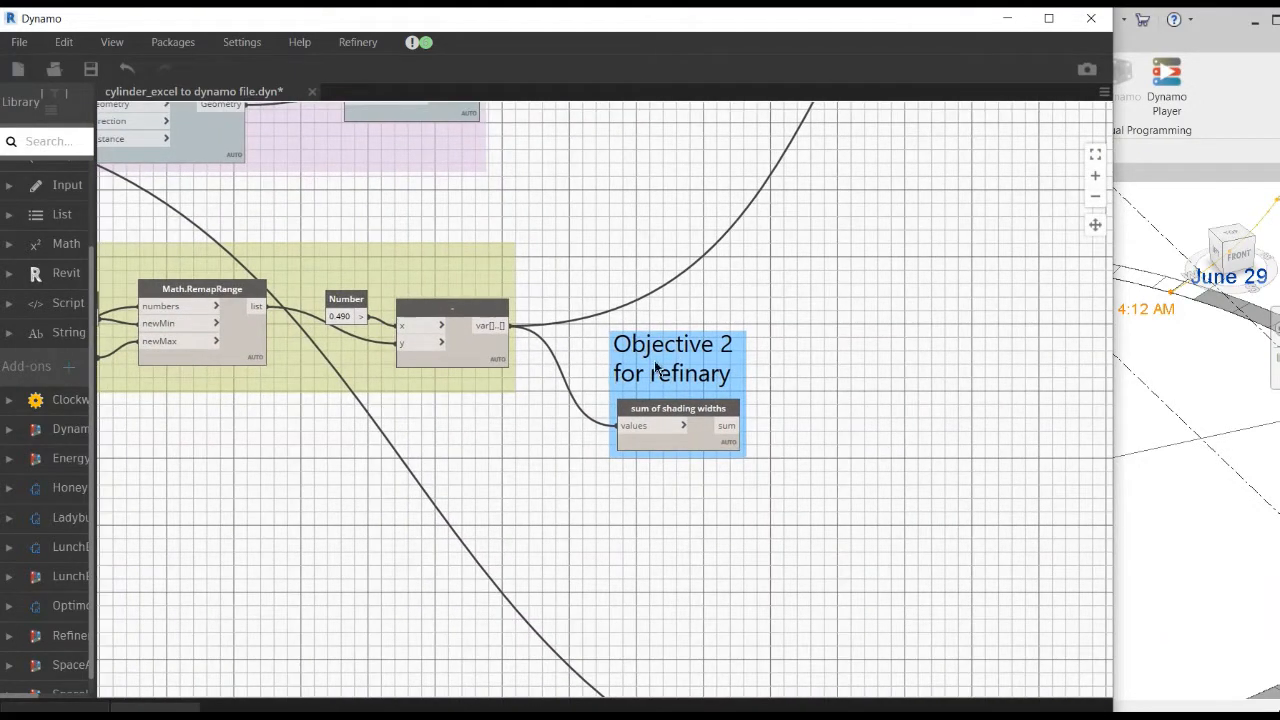
pyautogui.rightClick(665, 412)
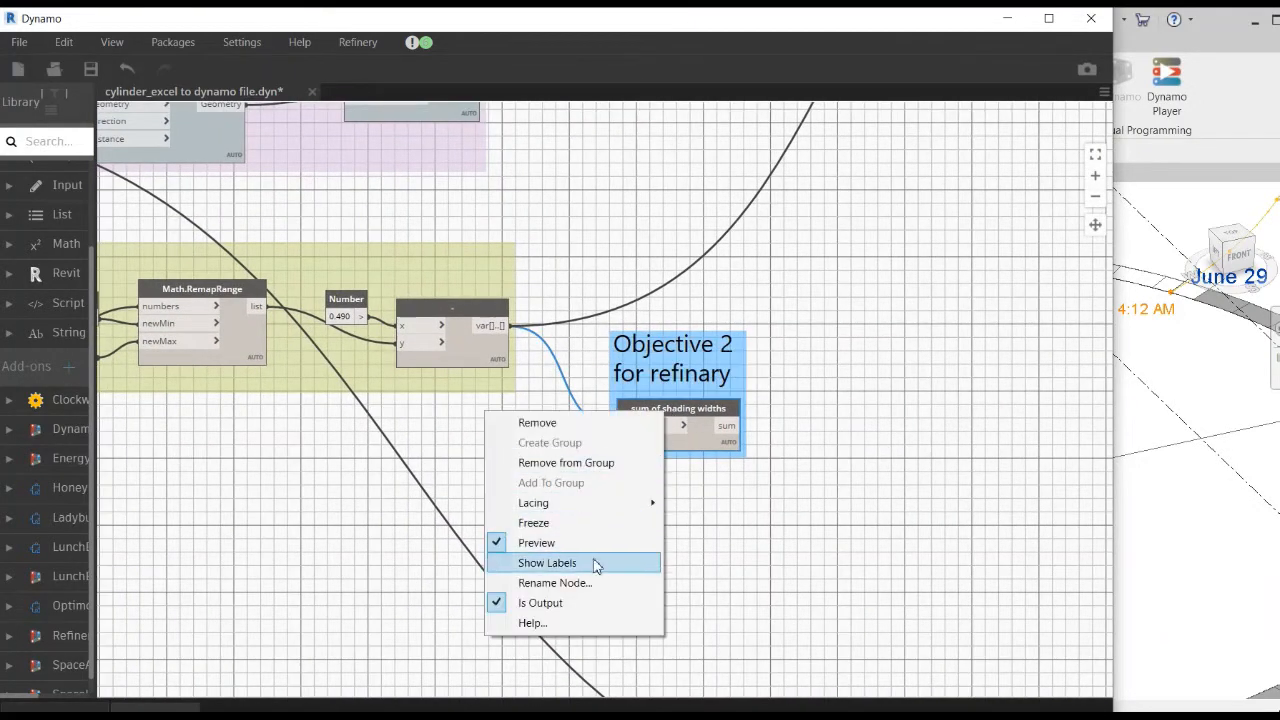
pyautogui.click(560, 563)
pyautogui.click(724, 522)
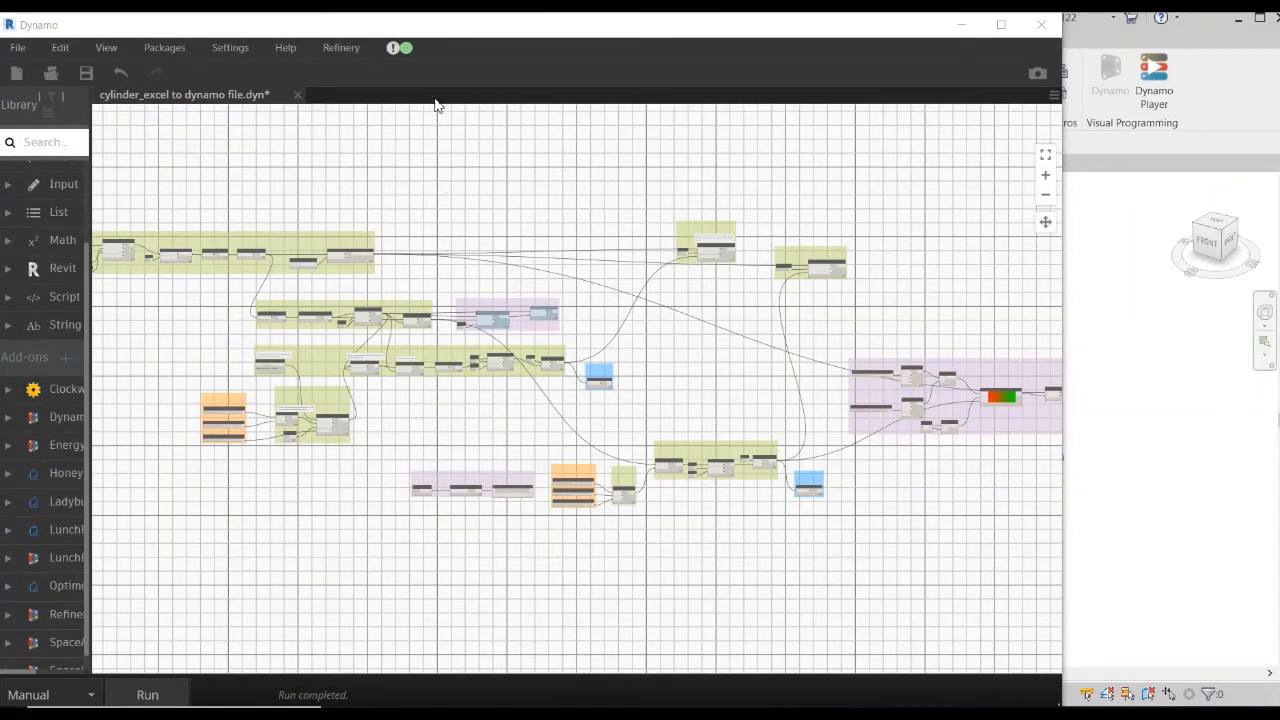
# Step: View the Export for Refinery dialog and close it without running the graph
pyautogui.click(345, 50)
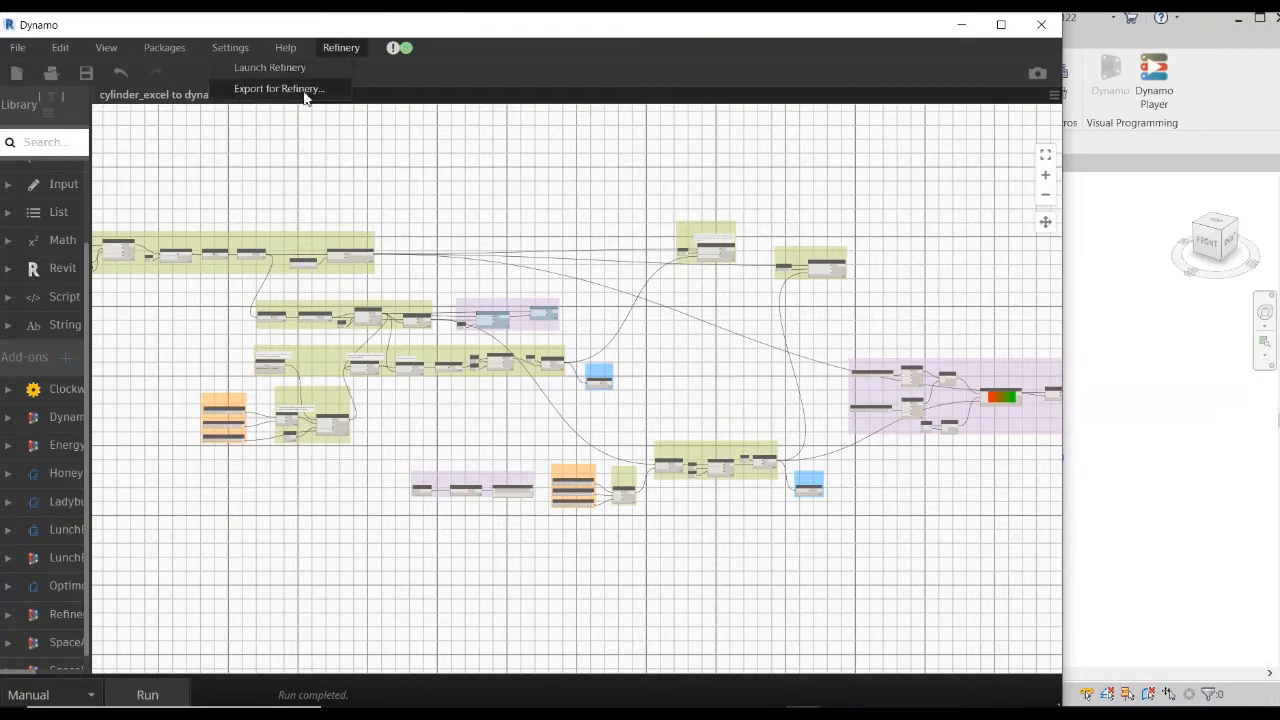
pyautogui.click(280, 89)
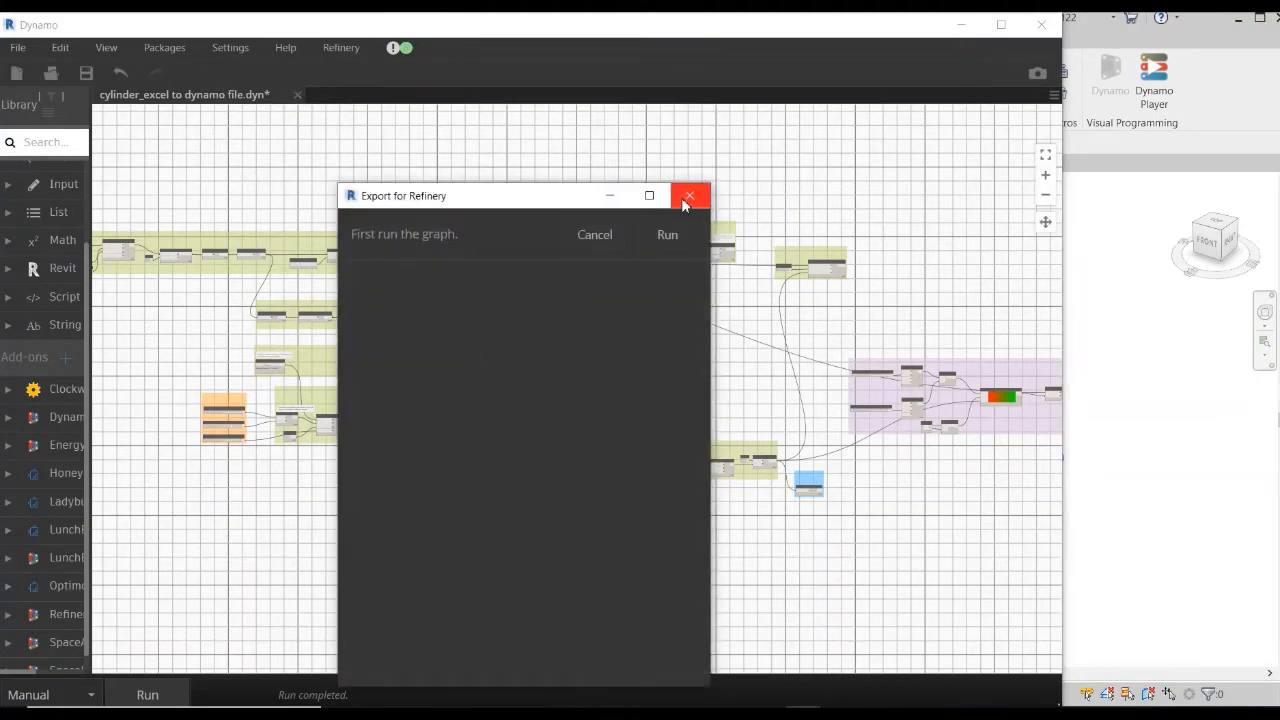
pyautogui.click(687, 198)
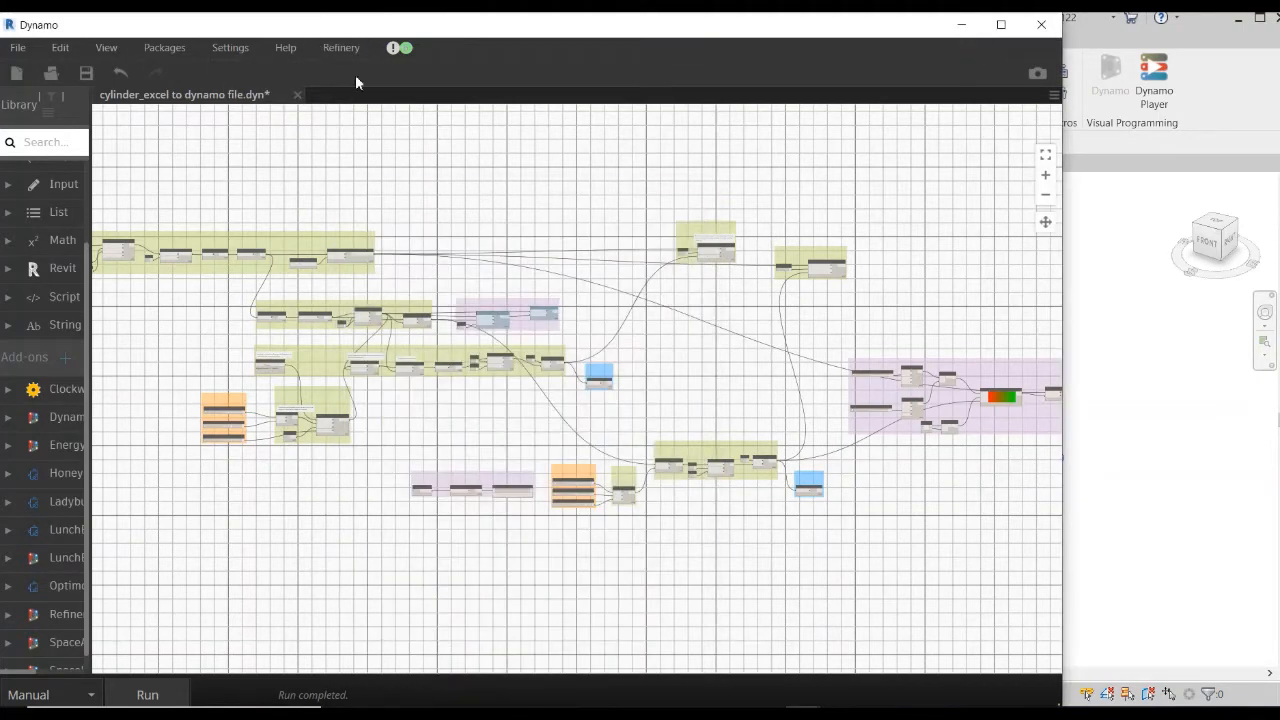
# Step: Launch Refinery and review the Optimize study settings for the cylinder_excel to dynamo file script, cancelling without generating
pyautogui.click(345, 50)
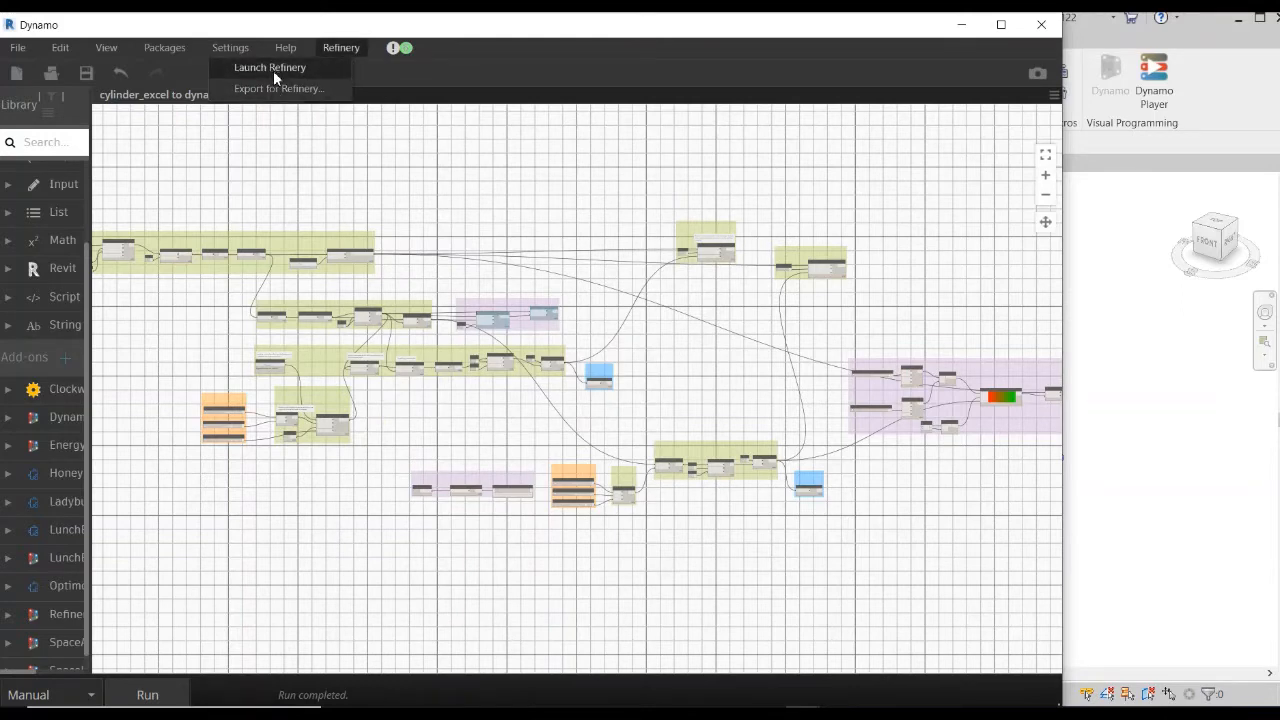
pyautogui.click(272, 68)
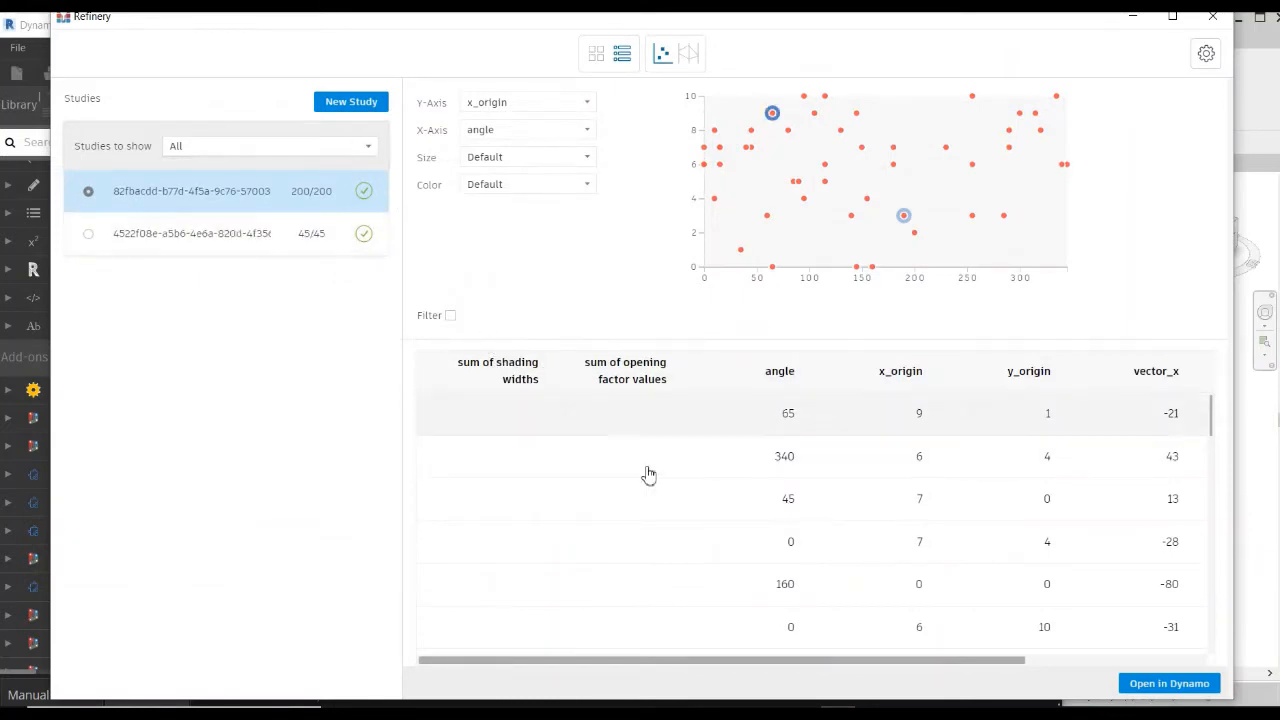
pyautogui.click(346, 110)
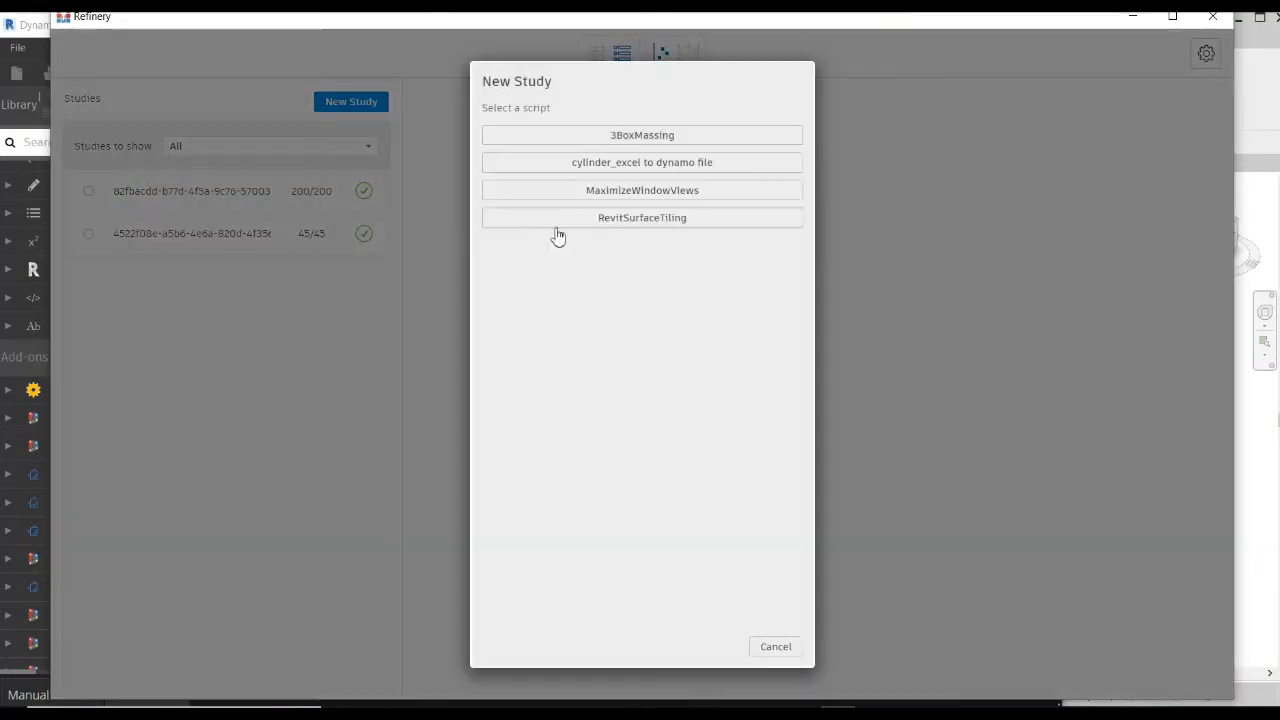
pyautogui.click(570, 166)
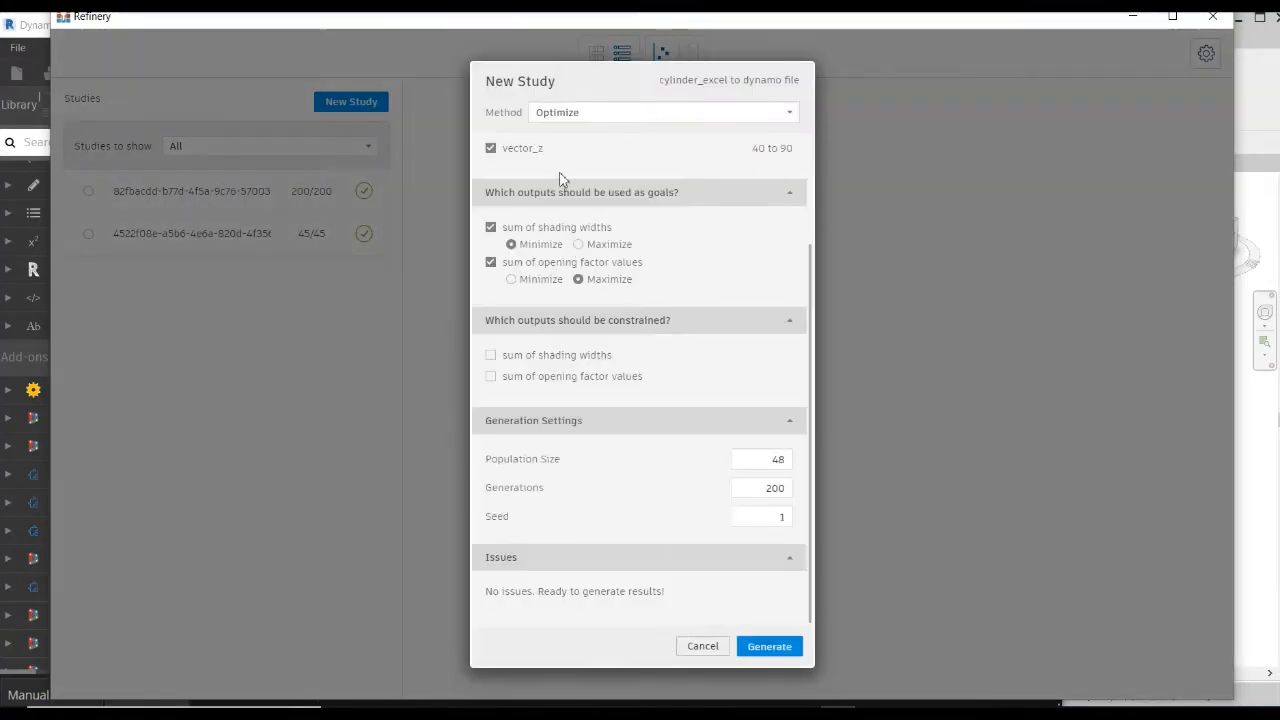
pyautogui.scroll(3, 640, 403)
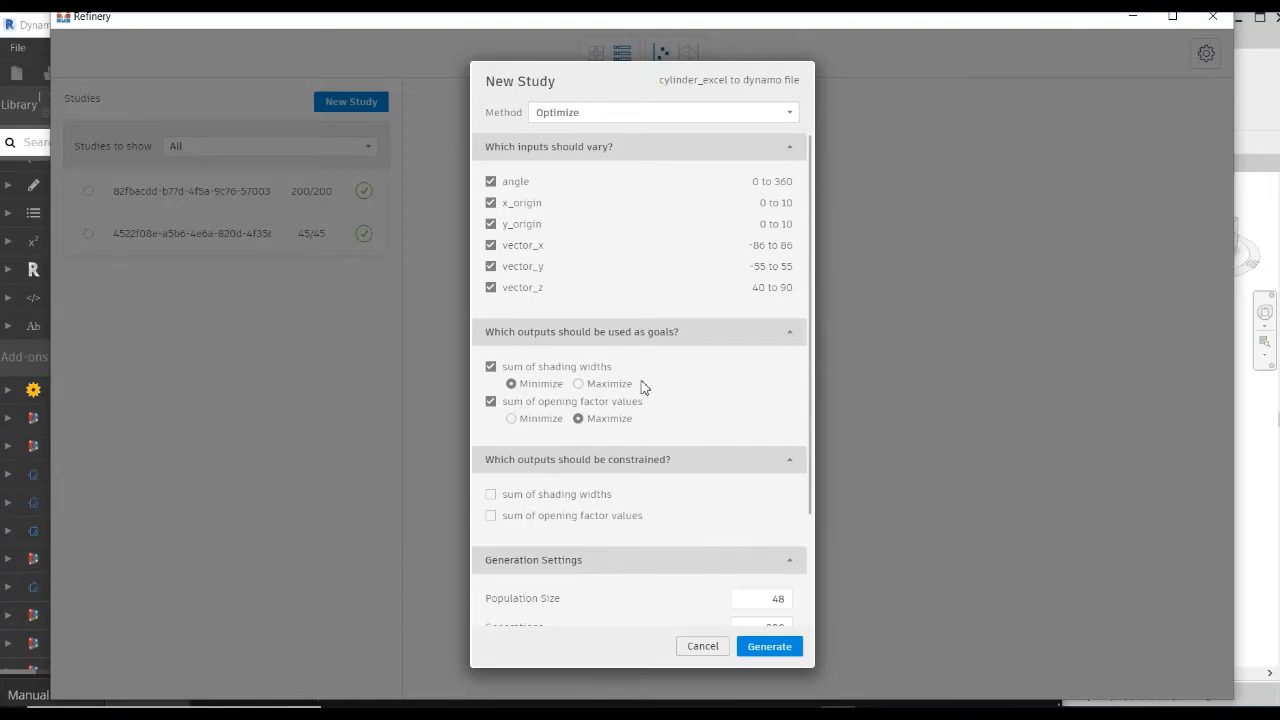
pyautogui.scroll(-1, 643, 390)
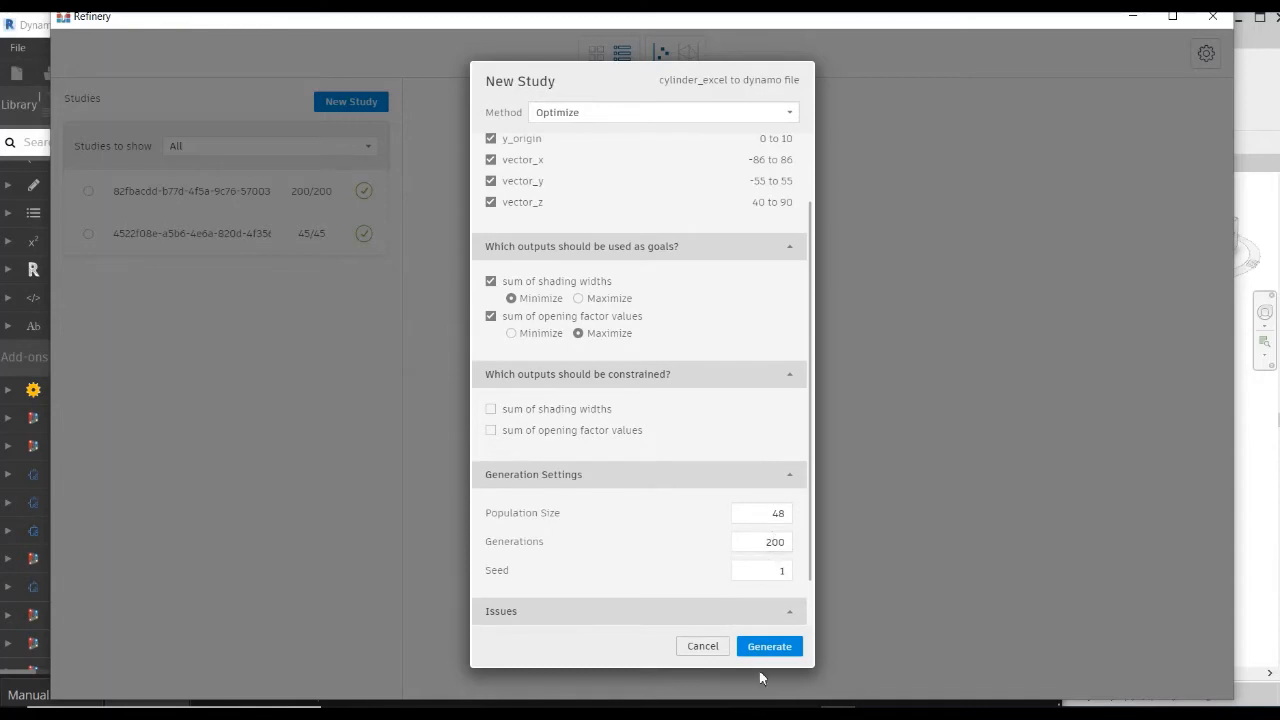
pyautogui.click(700, 647)
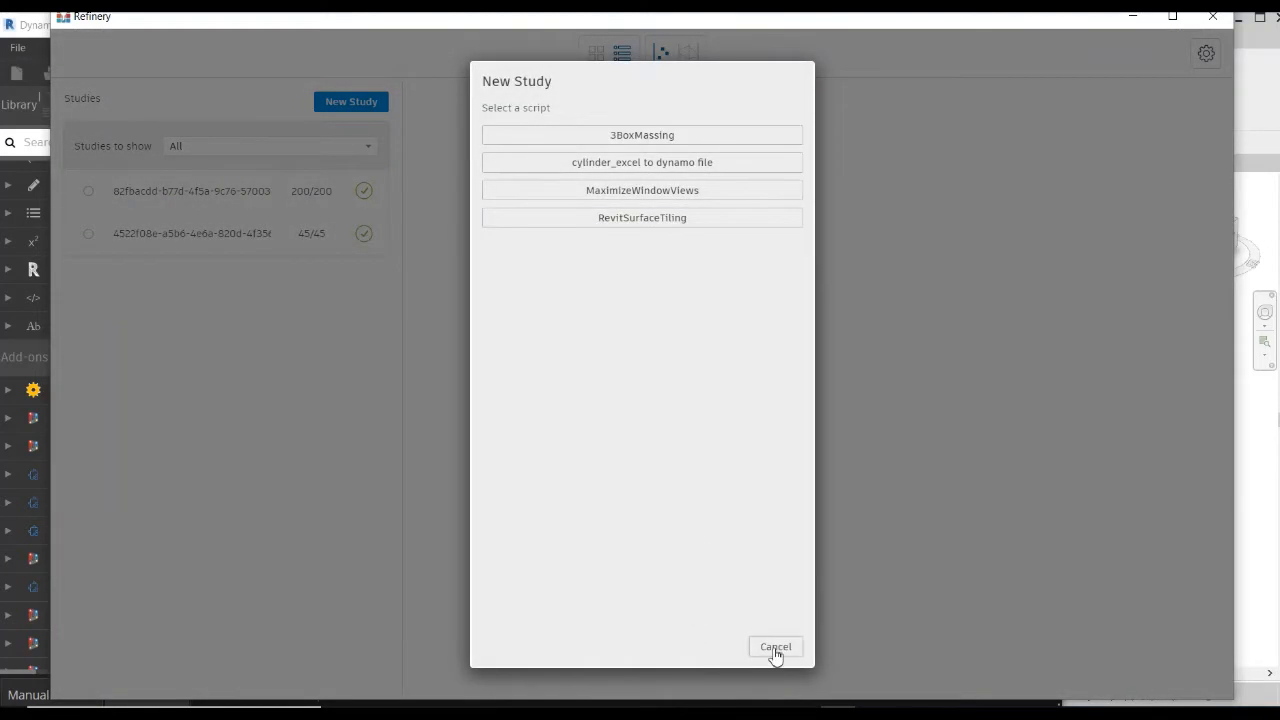
pyautogui.click(774, 648)
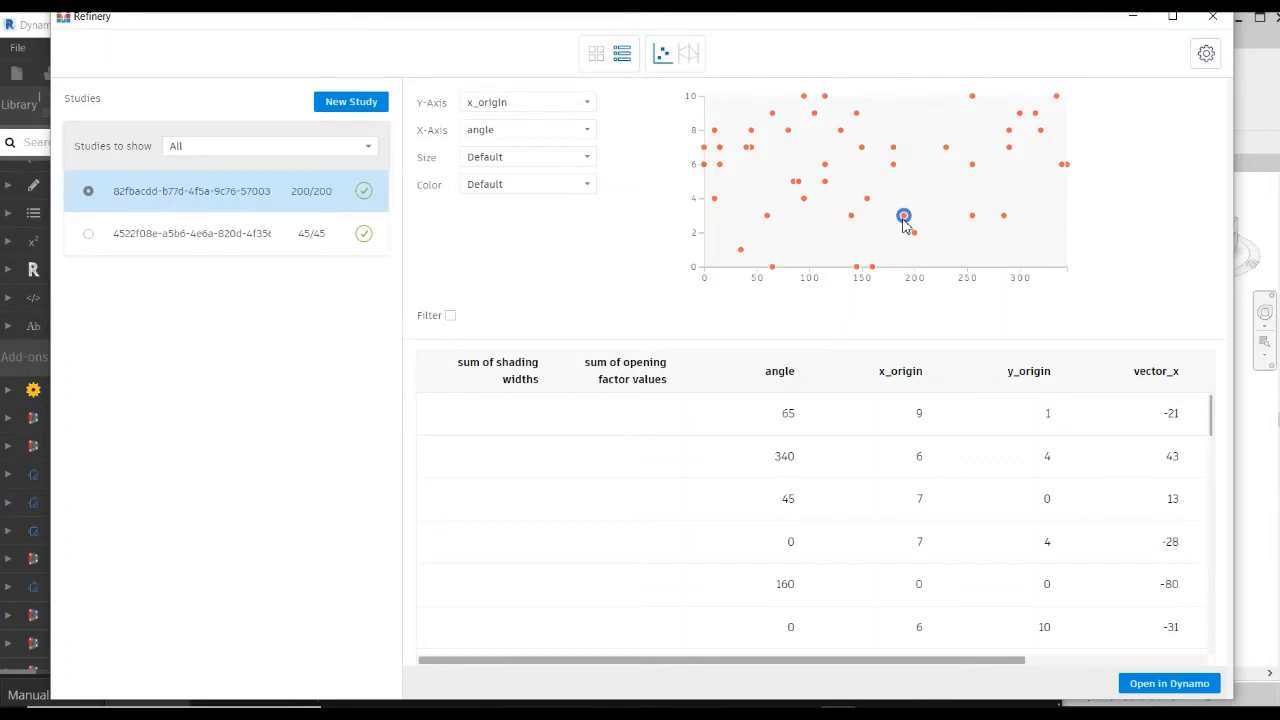
# Step: Switch to Revit and examine the shading cylinder, adjacent building and sun path from several angles in the 3D view
pyautogui.click(815, 690)
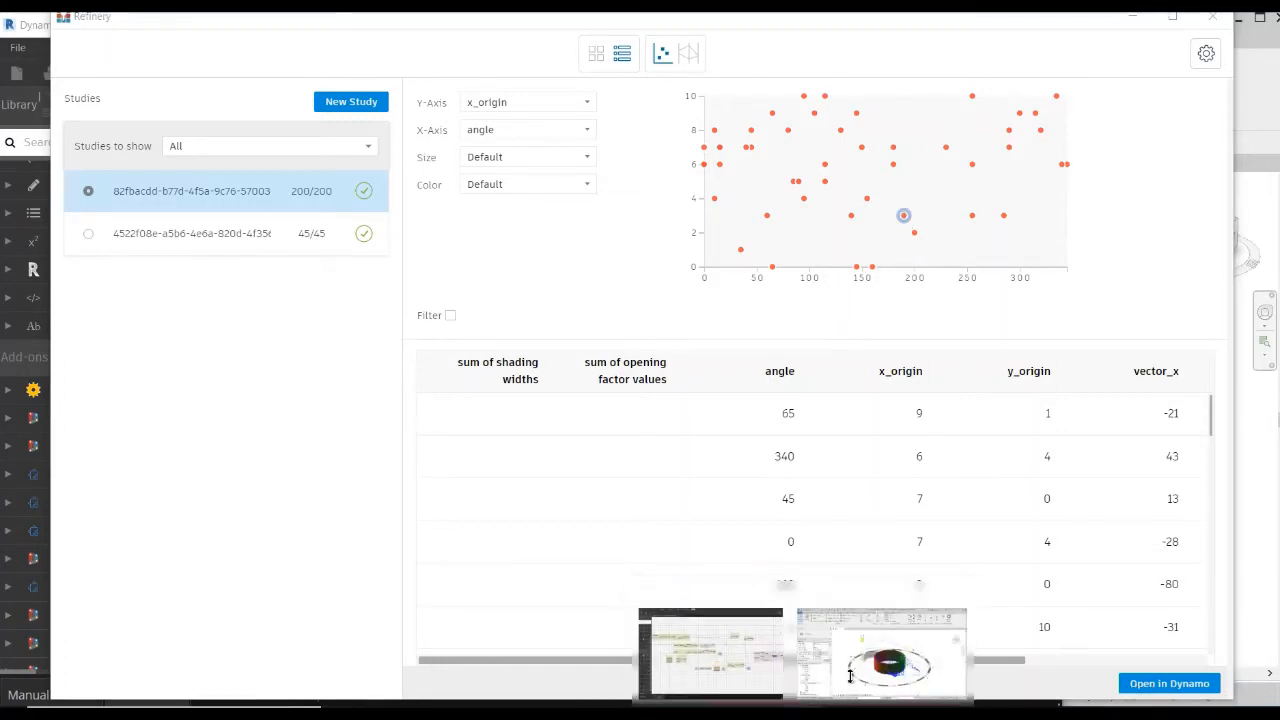
pyautogui.click(1113, 524)
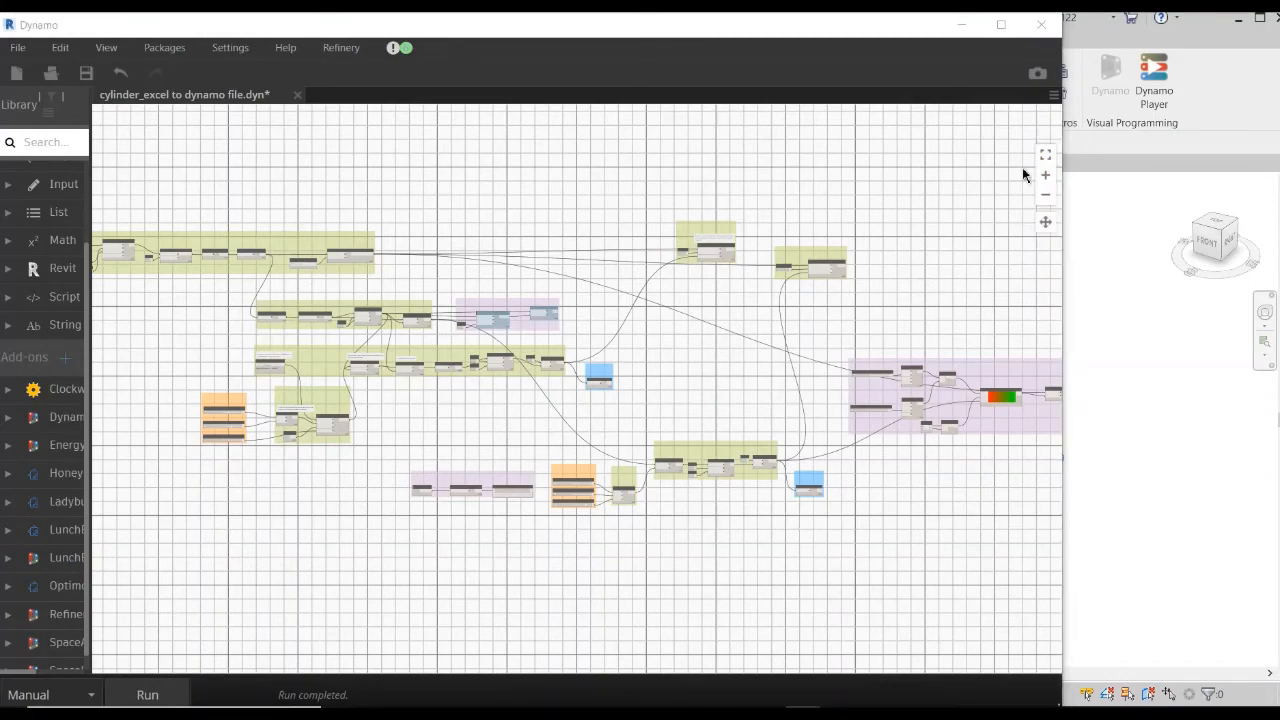
pyautogui.click(961, 24)
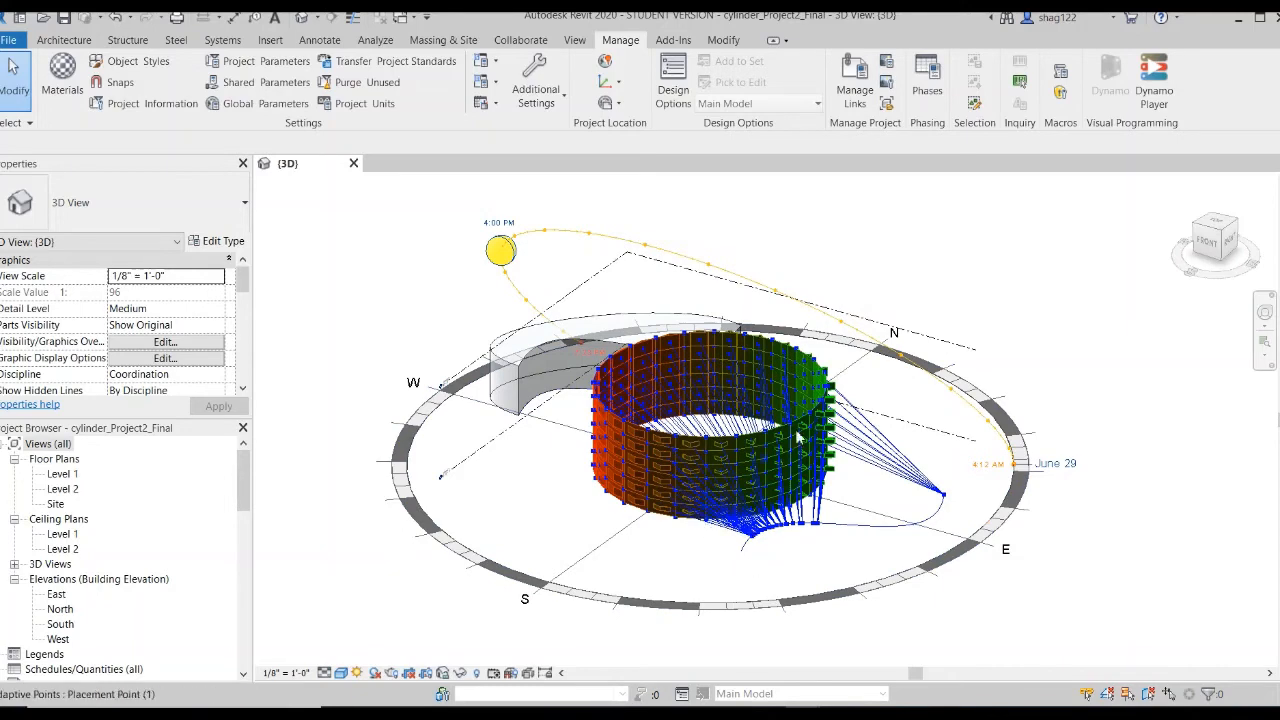
pyautogui.keyDown('shift'); pyautogui.moveTo(840, 497); pyautogui.dragTo(551, 537, button='middle'); pyautogui.keyUp('shift')
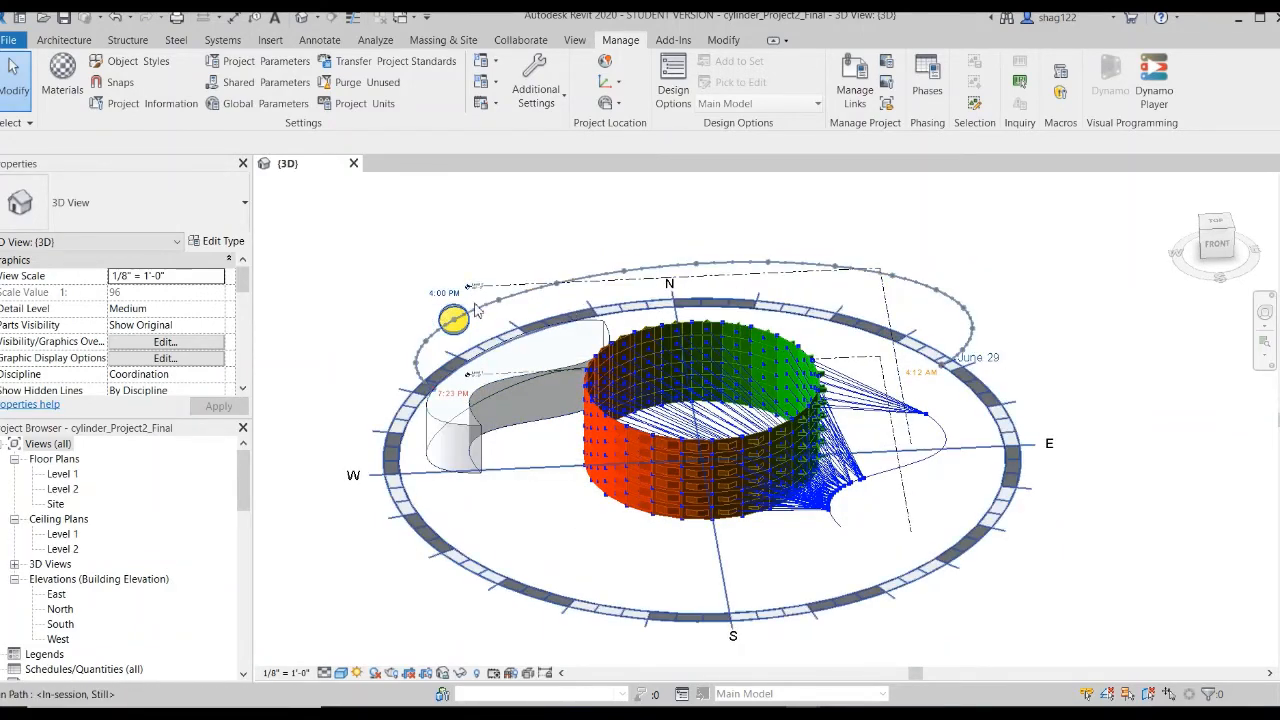
pyautogui.keyDown('shift'); pyautogui.moveTo(556, 478); pyautogui.dragTo(542, 457, button='middle'); pyautogui.keyUp('shift')
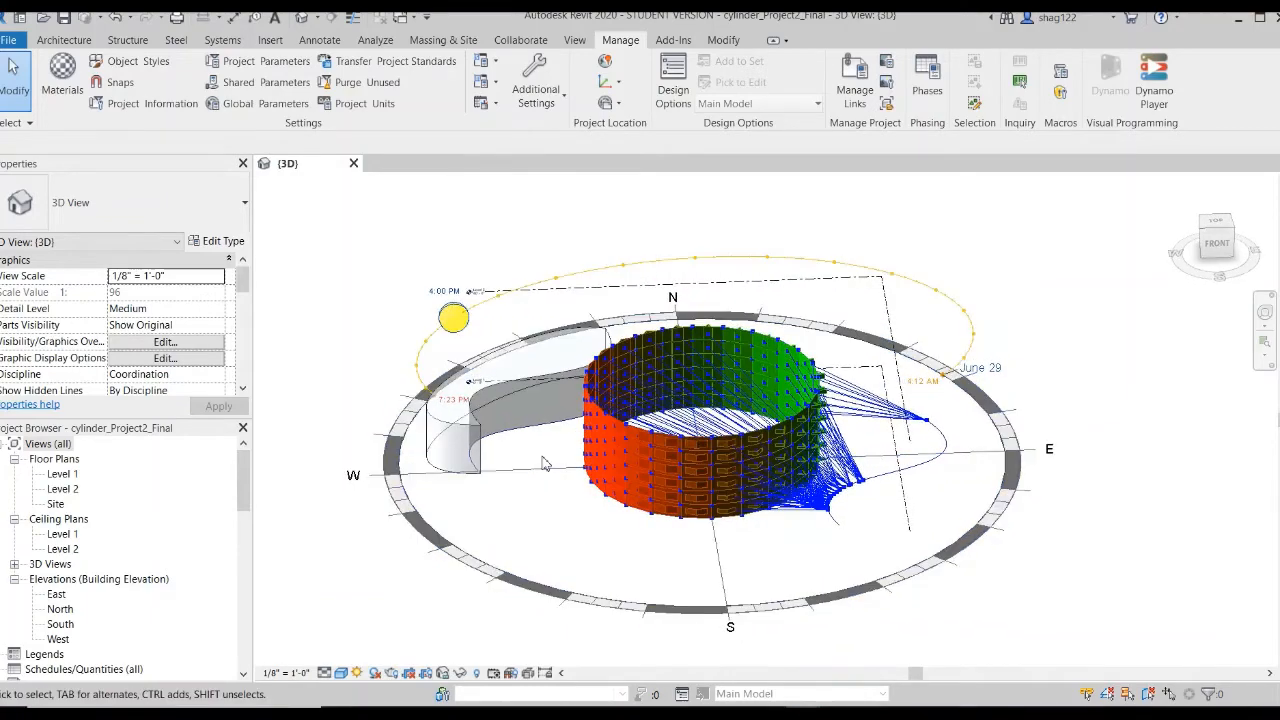
# Step: Switch to Dynamo and inspect the Refinery input sliders feeding the sun movement simulation
pyautogui.moveTo(740, 705)
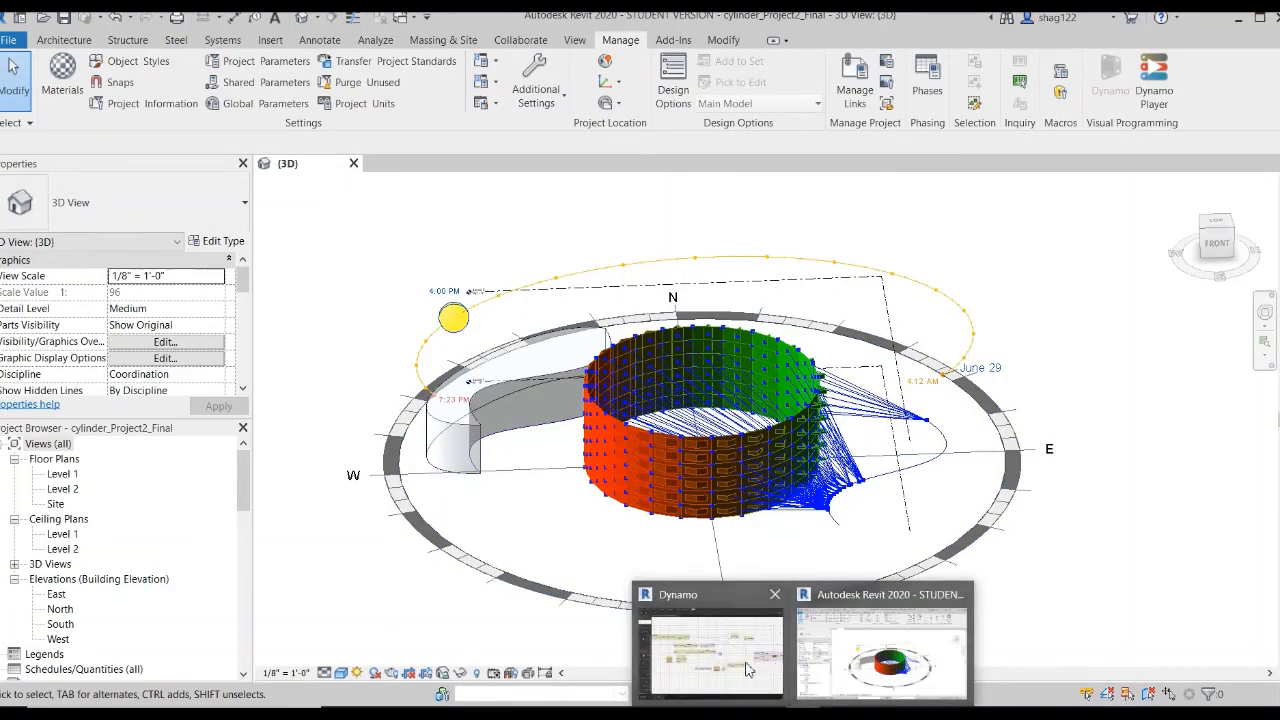
pyautogui.click(748, 668)
pyautogui.scroll(5, 561, 507)
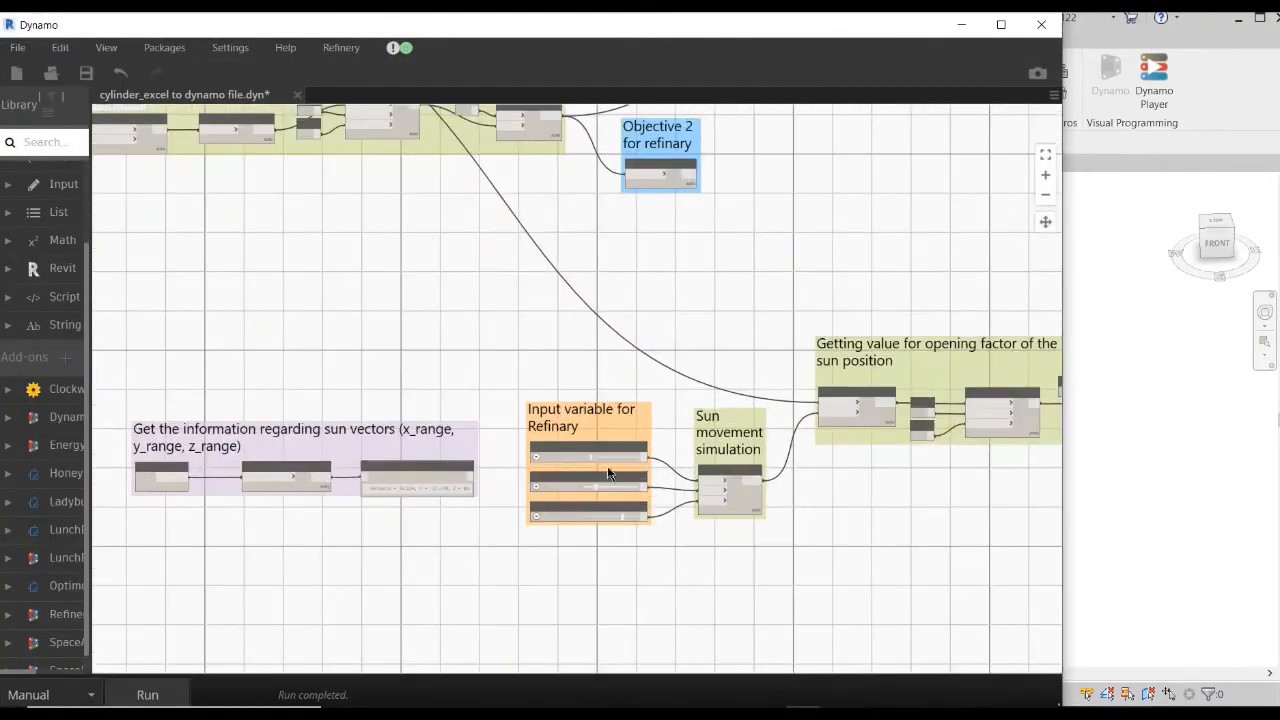
# Step: Return to Revit and examine the sun's position relative to the panels in the 3D view
pyautogui.click(961, 24)
pyautogui.keyDown('shift'); pyautogui.moveTo(610, 476); pyautogui.dragTo(654, 486, button='middle'); pyautogui.keyUp('shift')
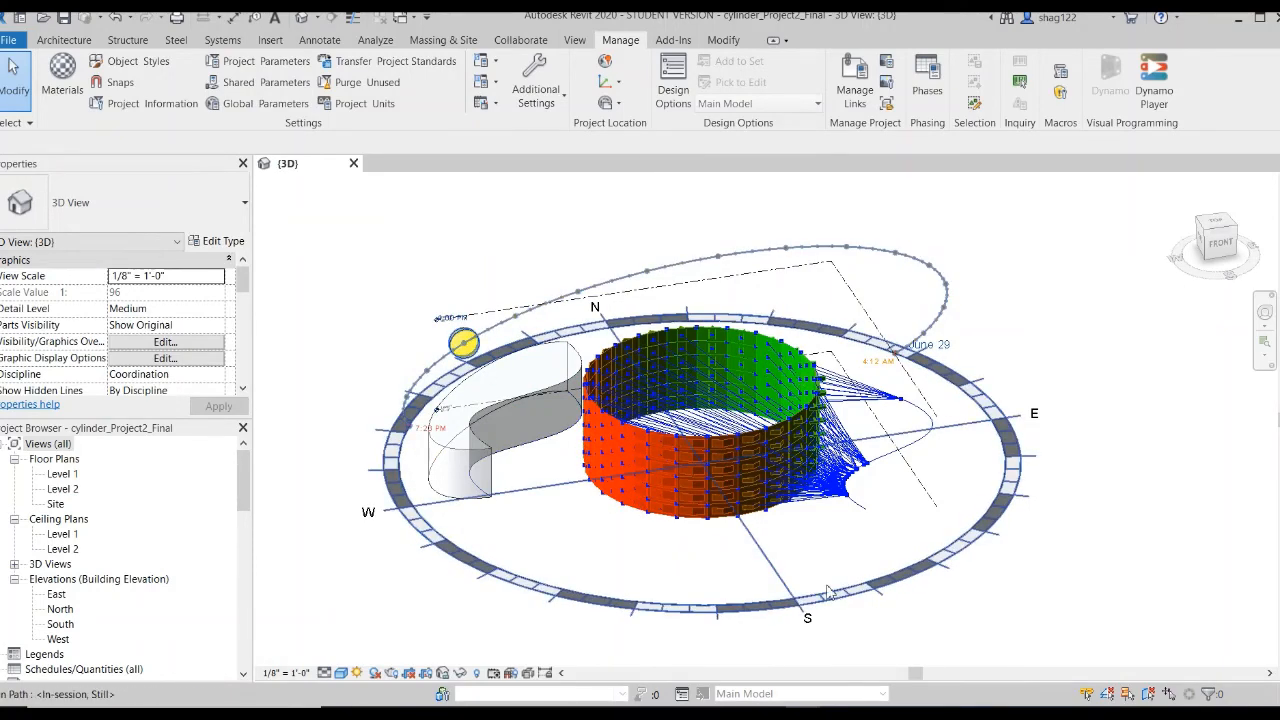
pyautogui.moveTo(777, 580); pyautogui.dragTo(749, 578, button='middle')
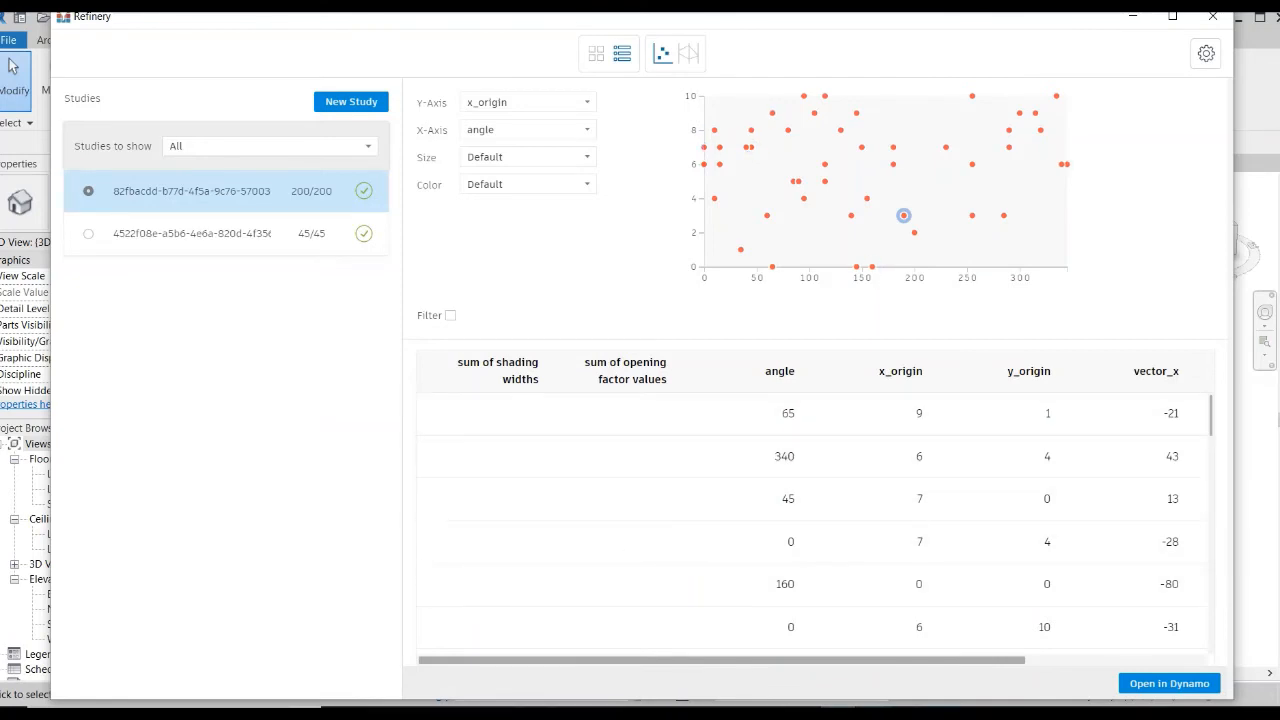
# Step: Back in Dynamo, follow the sun vector inputs through the opening factor group to Objective 1 and the color mapping group
pyautogui.click(829, 705)
pyautogui.click(740, 645)
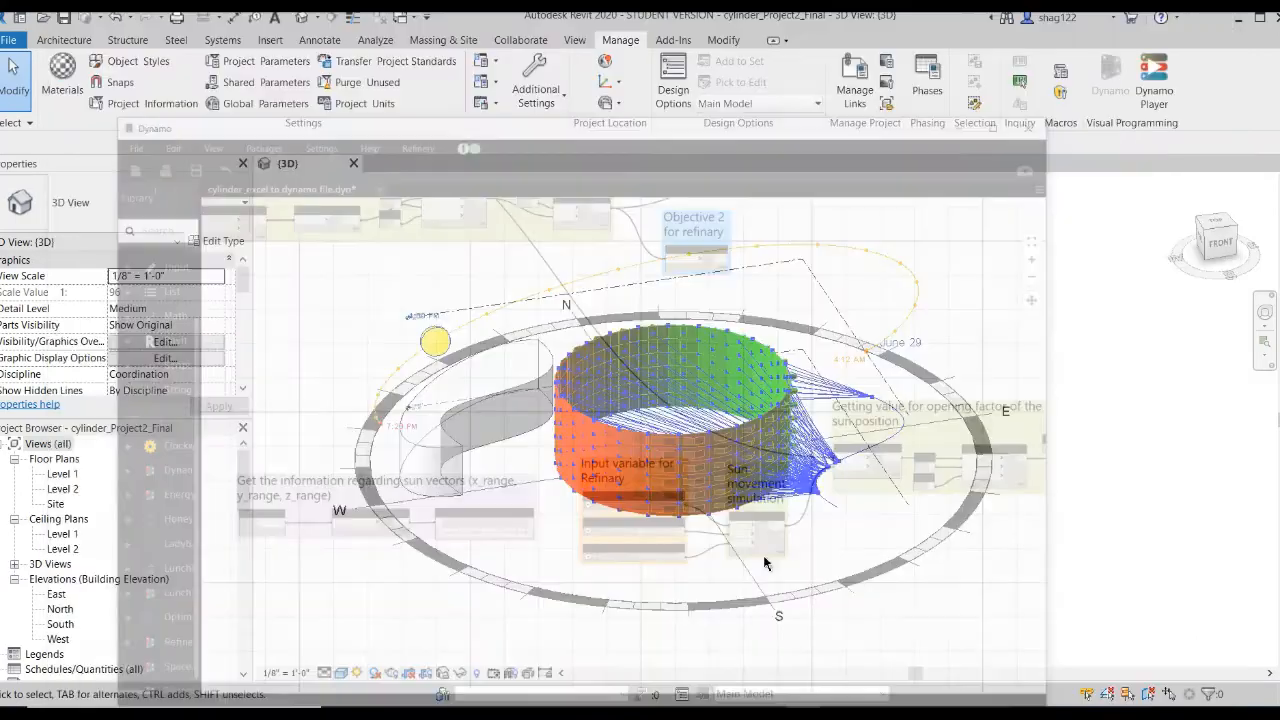
pyautogui.scroll(4, 610, 460)
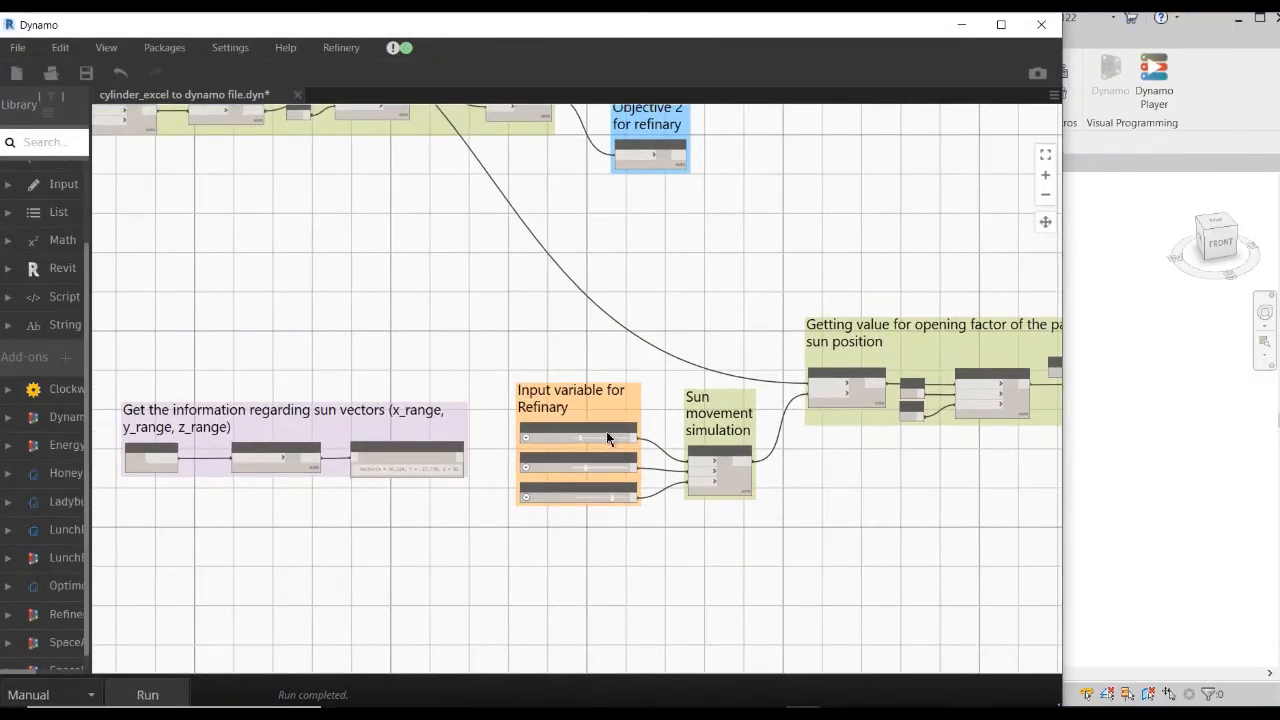
pyautogui.scroll(-5, 607, 512)
pyautogui.moveTo(840, 548); pyautogui.dragTo(628, 508, button='middle')
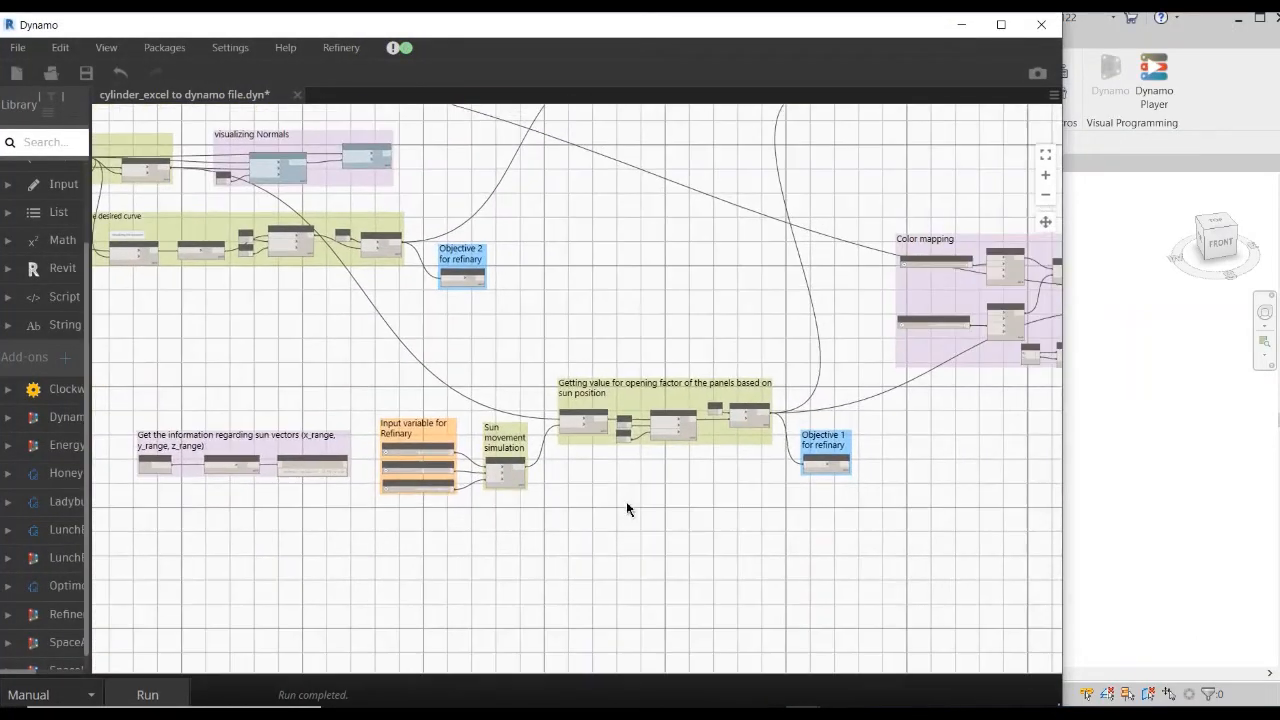
pyautogui.moveTo(827, 522); pyautogui.dragTo(471, 491, button='middle')
pyautogui.moveTo(857, 493); pyautogui.dragTo(686, 500, button='middle')
pyautogui.moveTo(429, 473); pyautogui.dragTo(626, 489, button='middle')
pyautogui.scroll(-5, 590, 487)
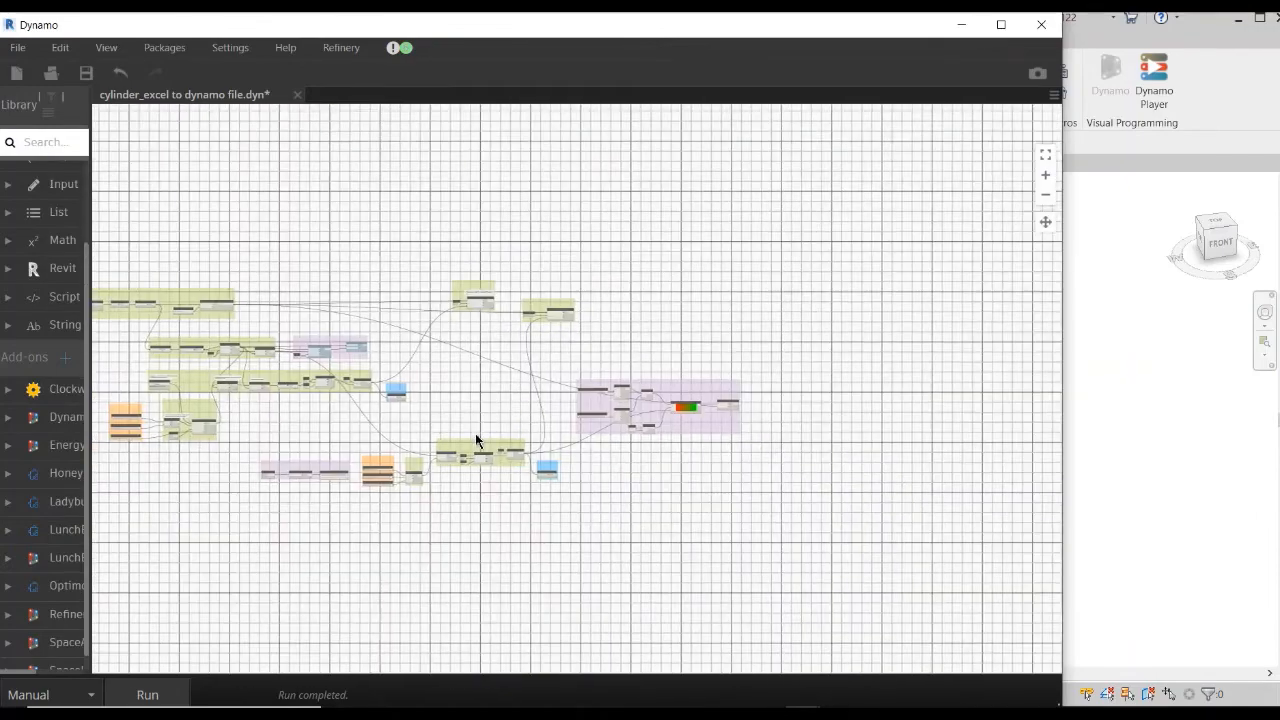
# Step: Examine the input sliders that rotate the adjacent building and their links to the distance group and Objective 2
pyautogui.moveTo(474, 440); pyautogui.dragTo(611, 468, button='middle')
pyautogui.scroll(6, 310, 451)
pyautogui.moveTo(269, 468); pyautogui.dragTo(340, 473, button='middle')
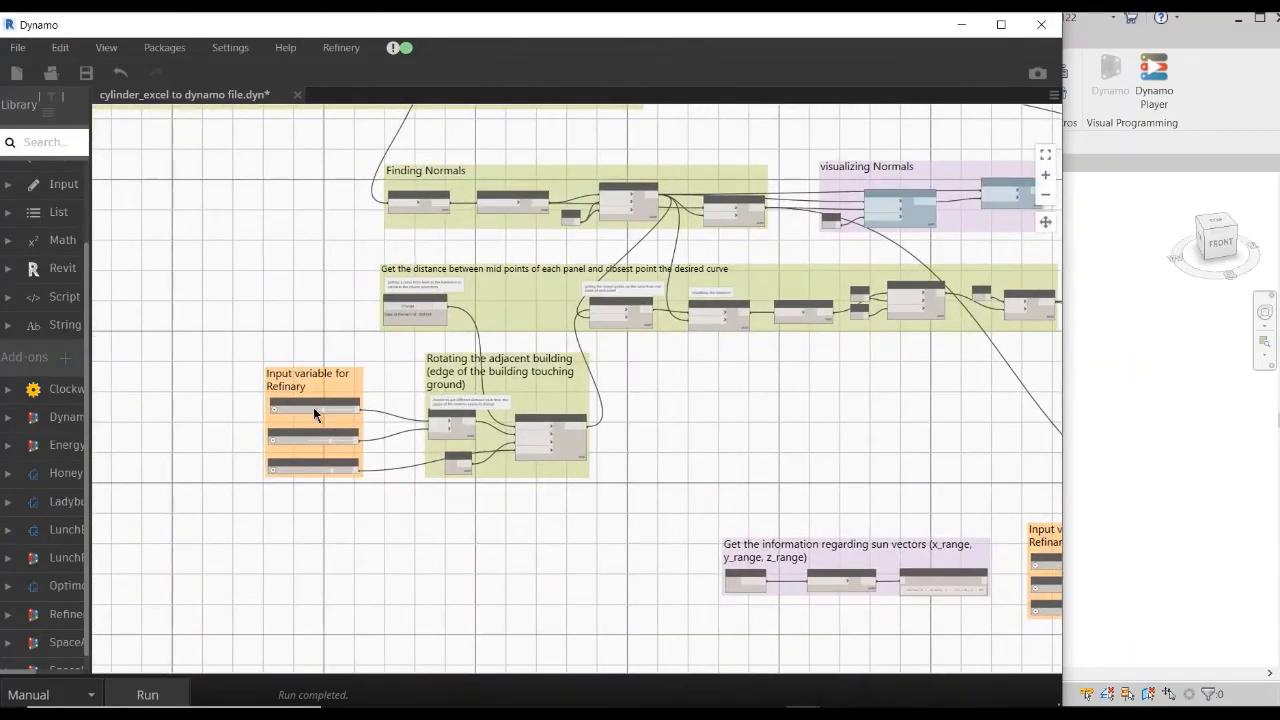
pyautogui.scroll(-3, 705, 470)
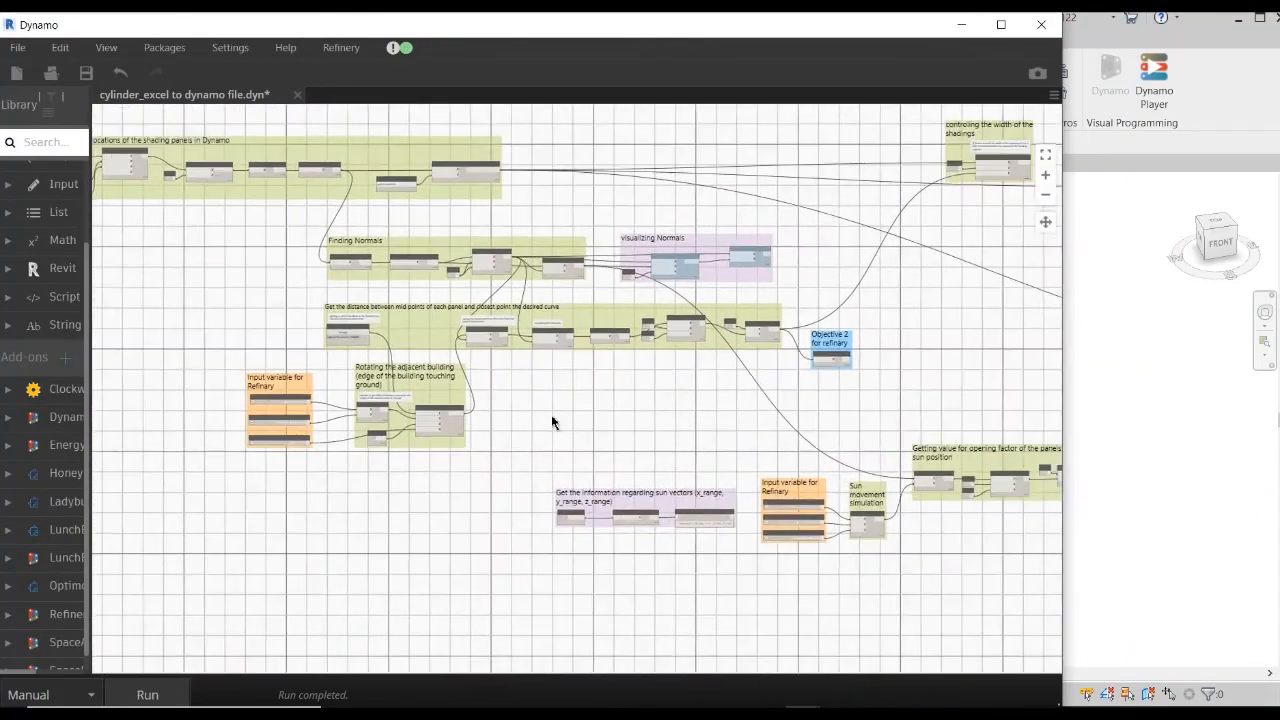
pyautogui.scroll(7, 737, 394)
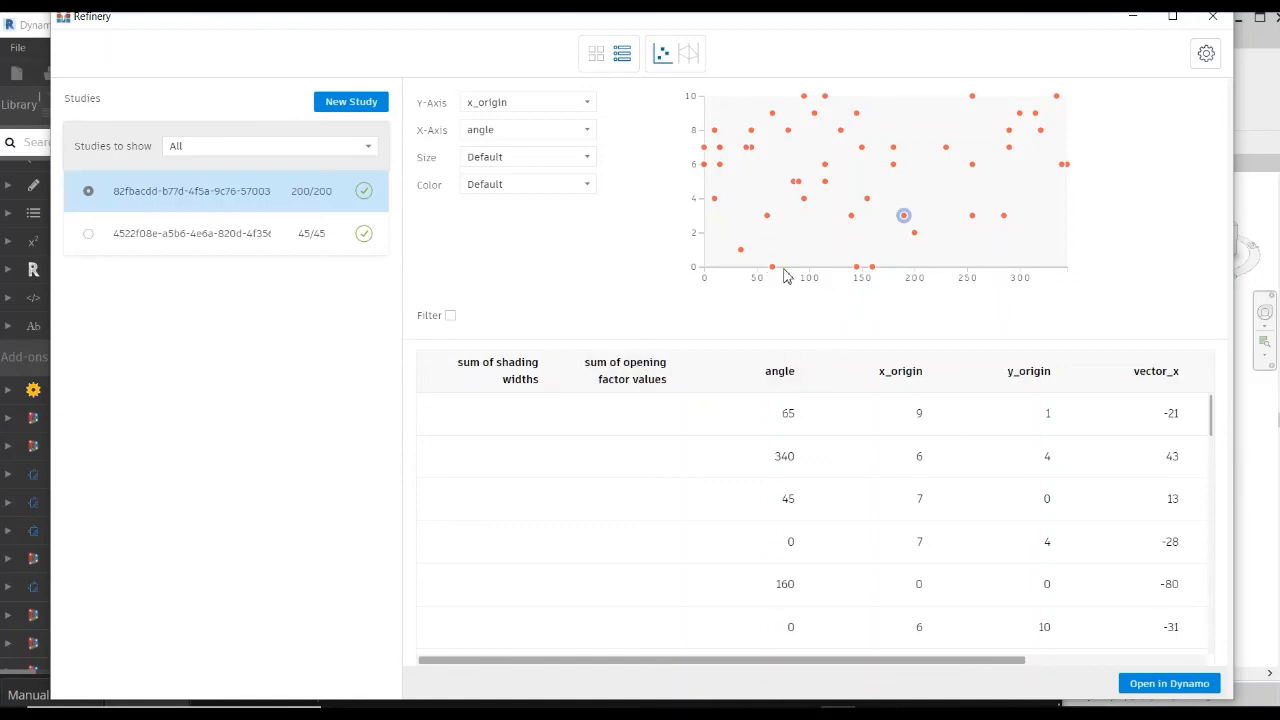
# Step: In Refinery, display the selected study's results as a parallel coordinates chart
pyautogui.click(689, 55)
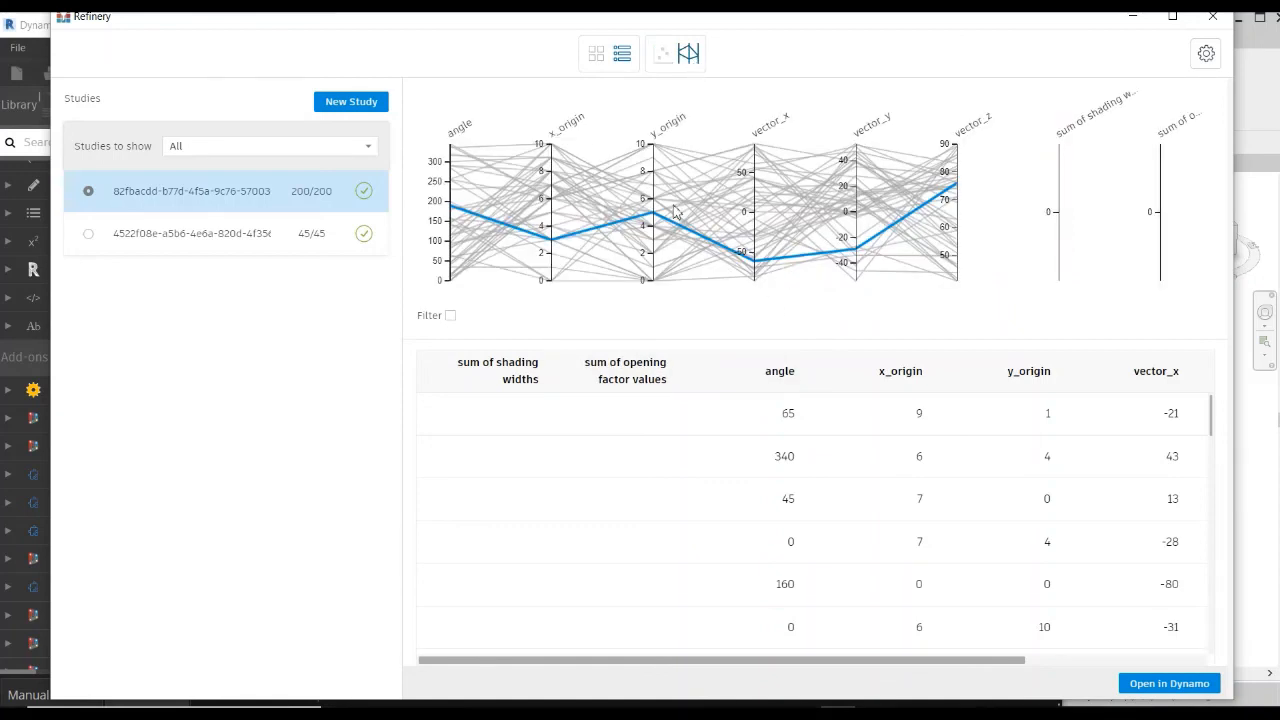